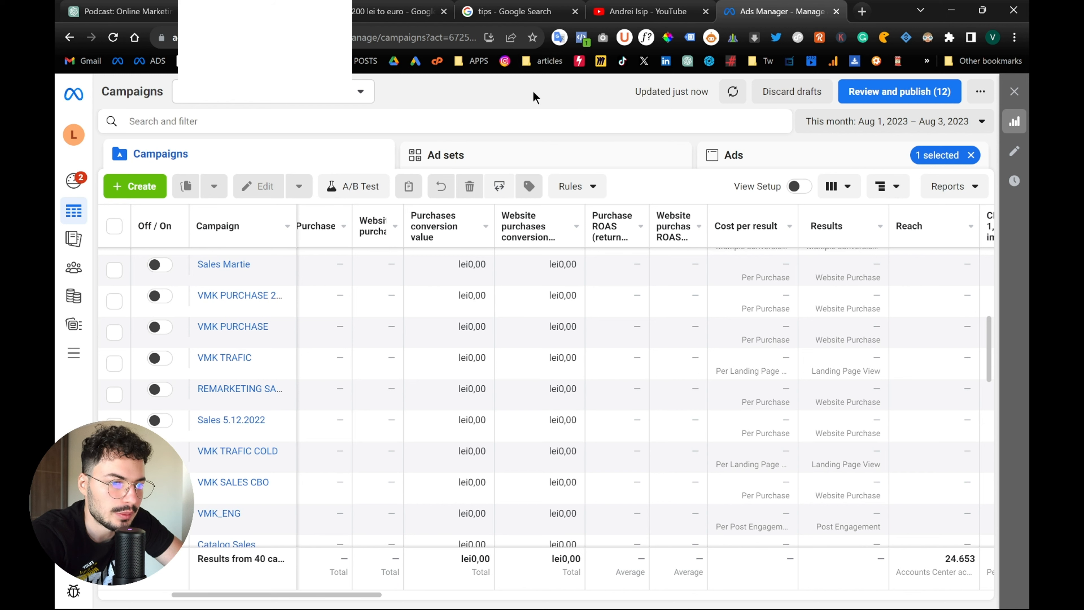
Create a new campaign with the Auction buying type, the Sales objective and the Advantage+ shopping campaign setup.
{"action": "left_click", "coordinate": [142, 187]}
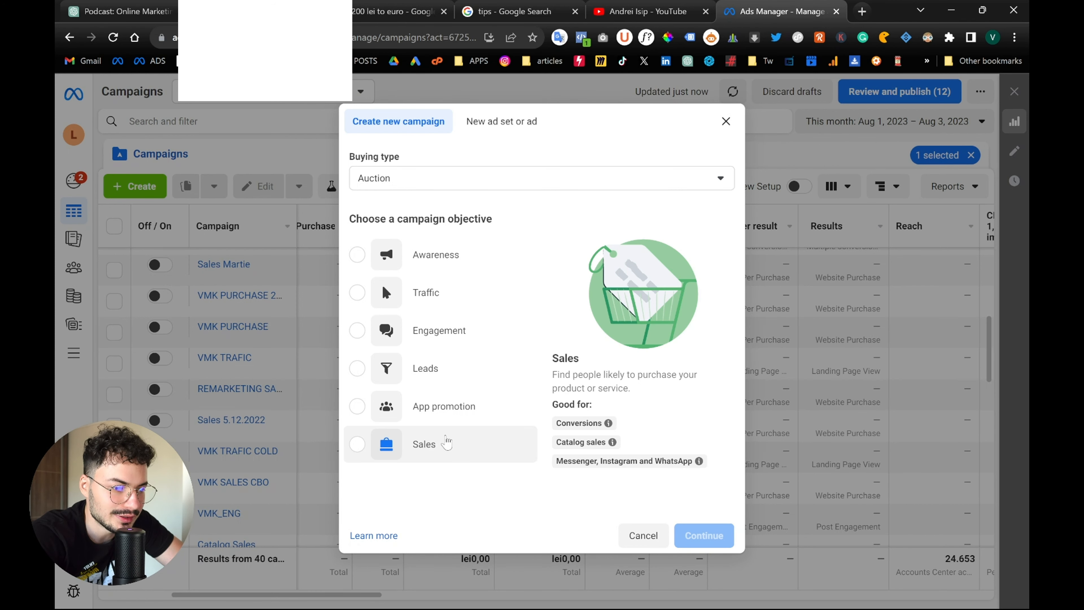
{"action": "left_click", "coordinate": [433, 444]}
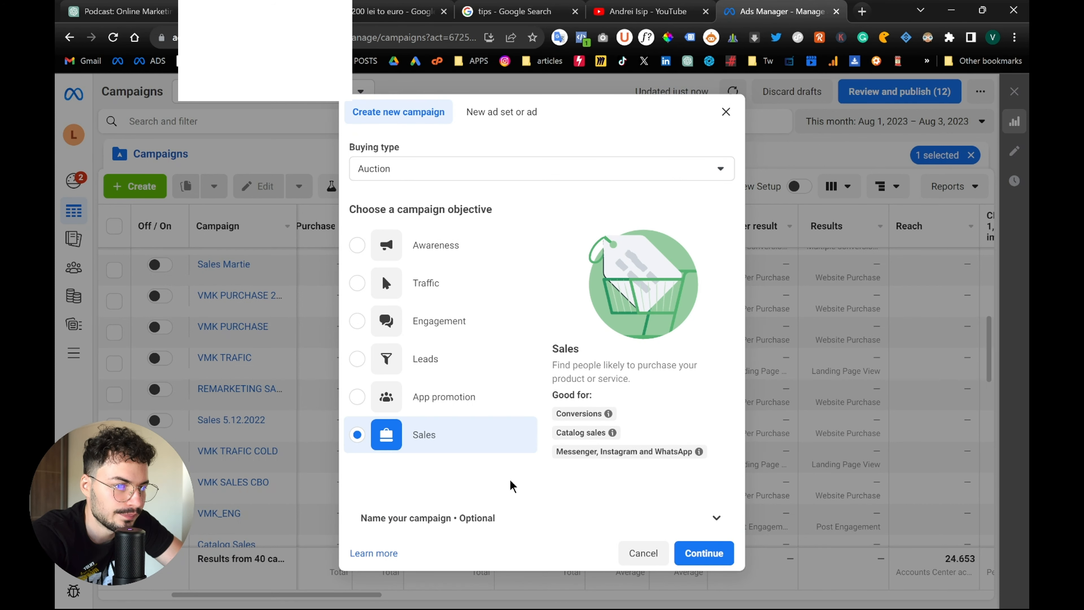
{"action": "left_click", "coordinate": [459, 176]}
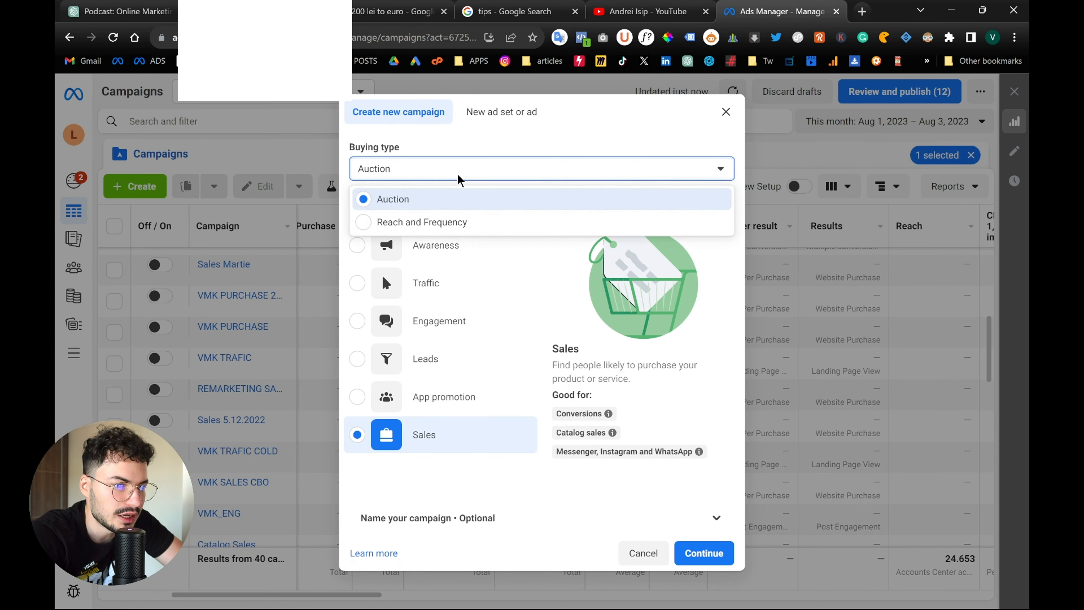
{"action": "left_click", "coordinate": [505, 156]}
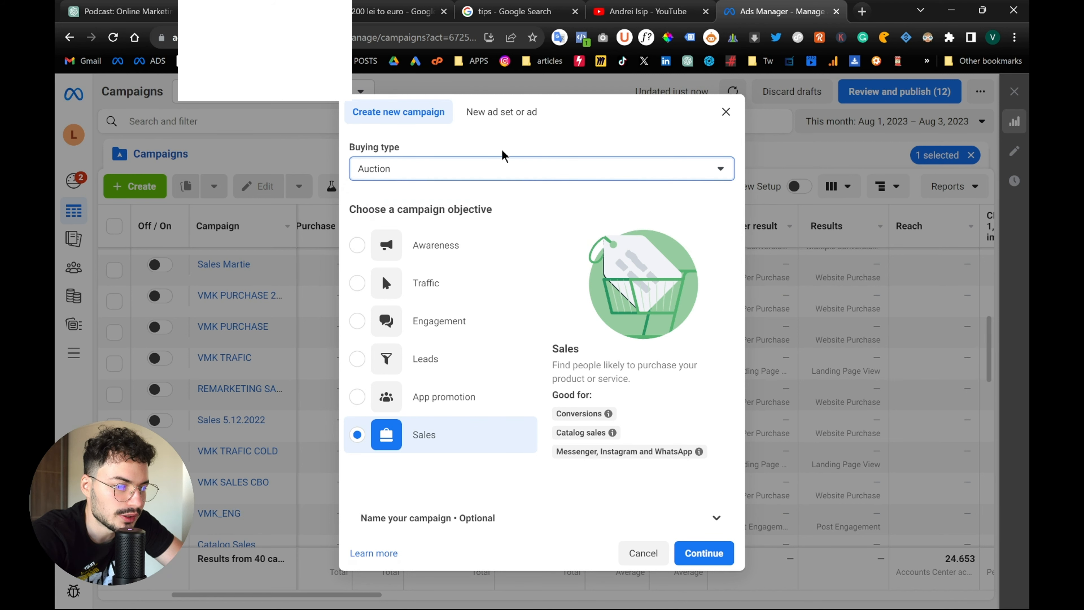
{"action": "left_click", "coordinate": [708, 553]}
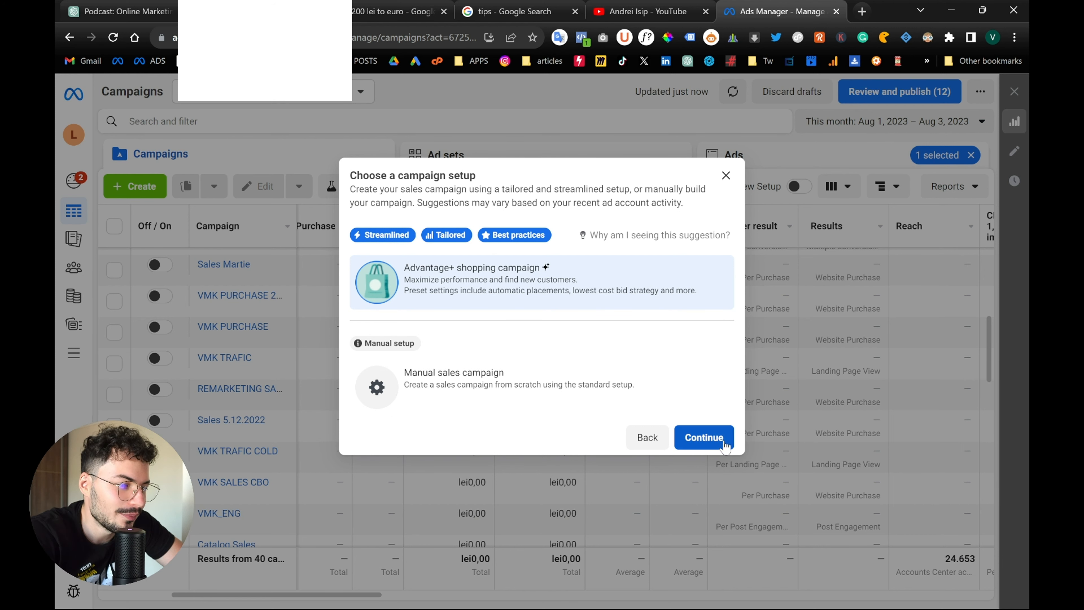
{"action": "left_click", "coordinate": [714, 440]}
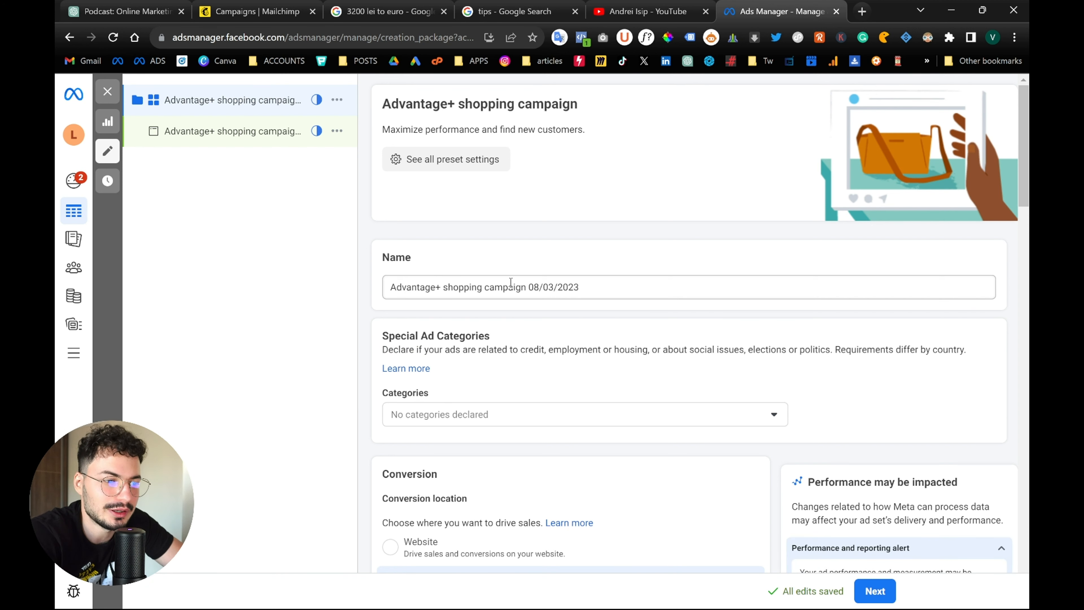
Look over the new campaign's name, special ad category and conversion sections, and view the list of all business tools.
{"action": "scroll", "coordinate": [510, 284], "scroll_direction": "down", "scroll_amount": 2}
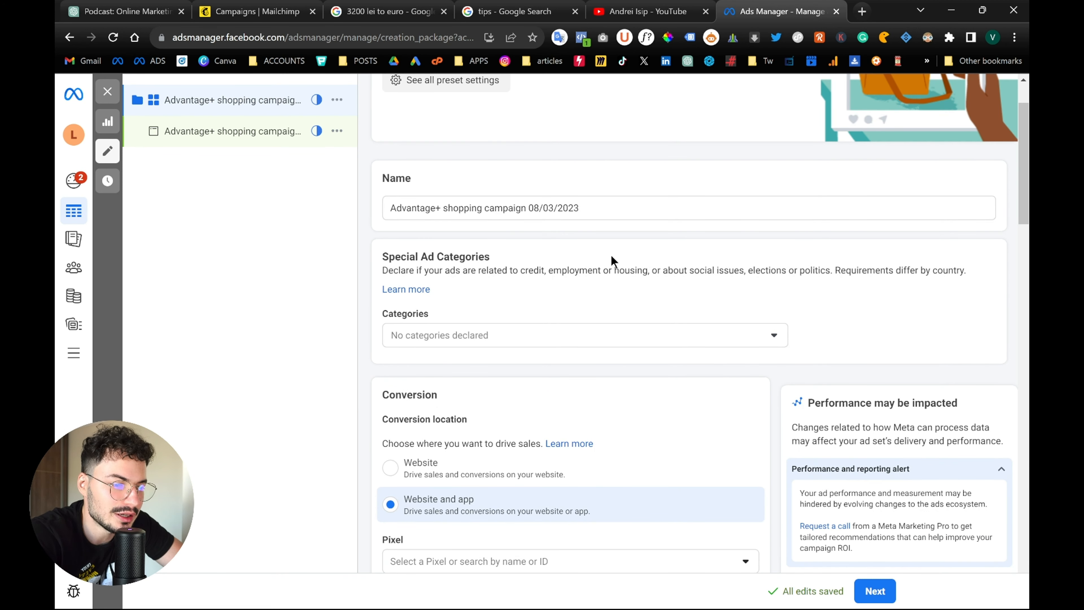
{"action": "scroll", "coordinate": [578, 260], "scroll_direction": "down", "scroll_amount": 1}
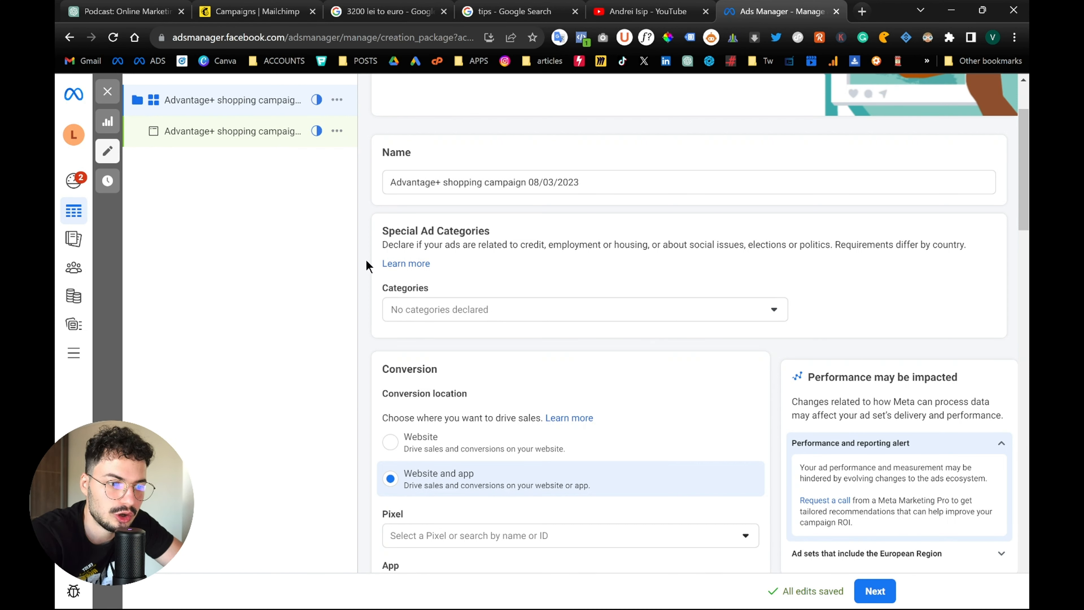
{"action": "scroll", "coordinate": [362, 294], "scroll_direction": "down", "scroll_amount": 4}
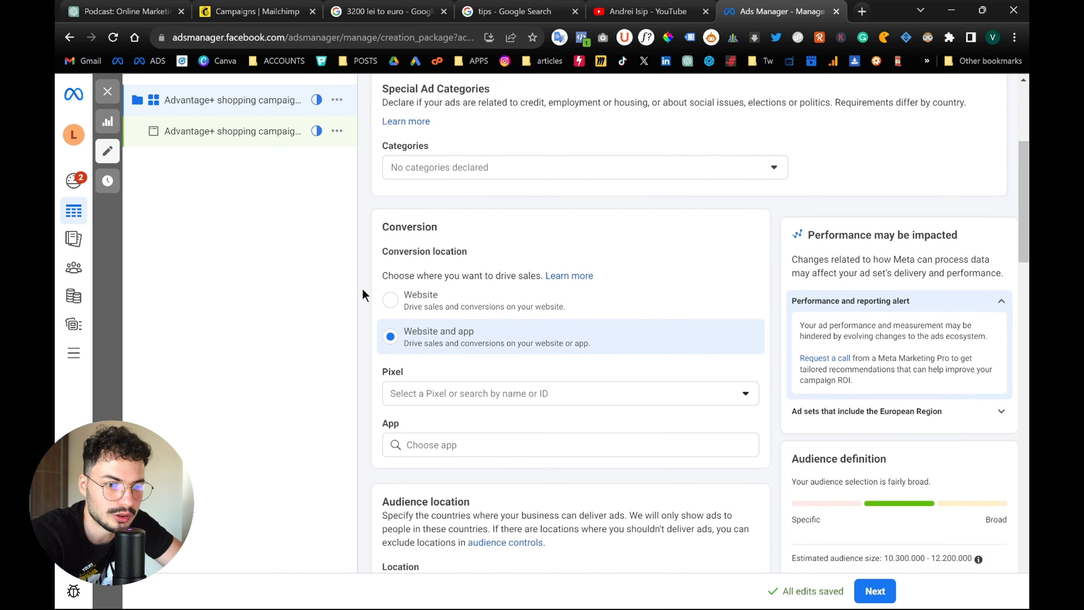
{"action": "scroll", "coordinate": [362, 295], "scroll_direction": "up", "scroll_amount": 6}
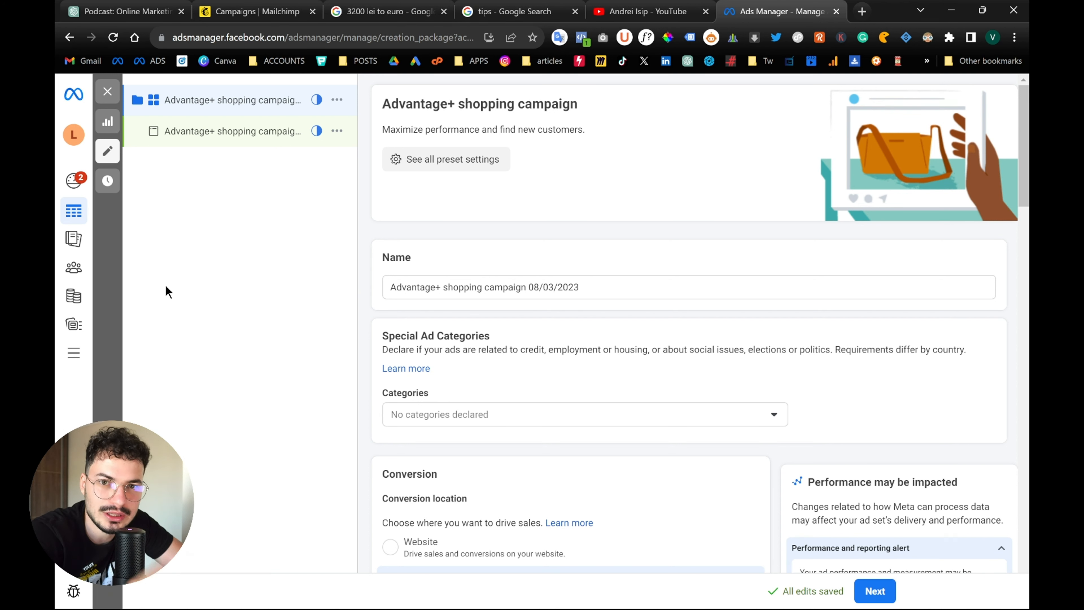
{"action": "mouse_move", "coordinate": [74, 267]}
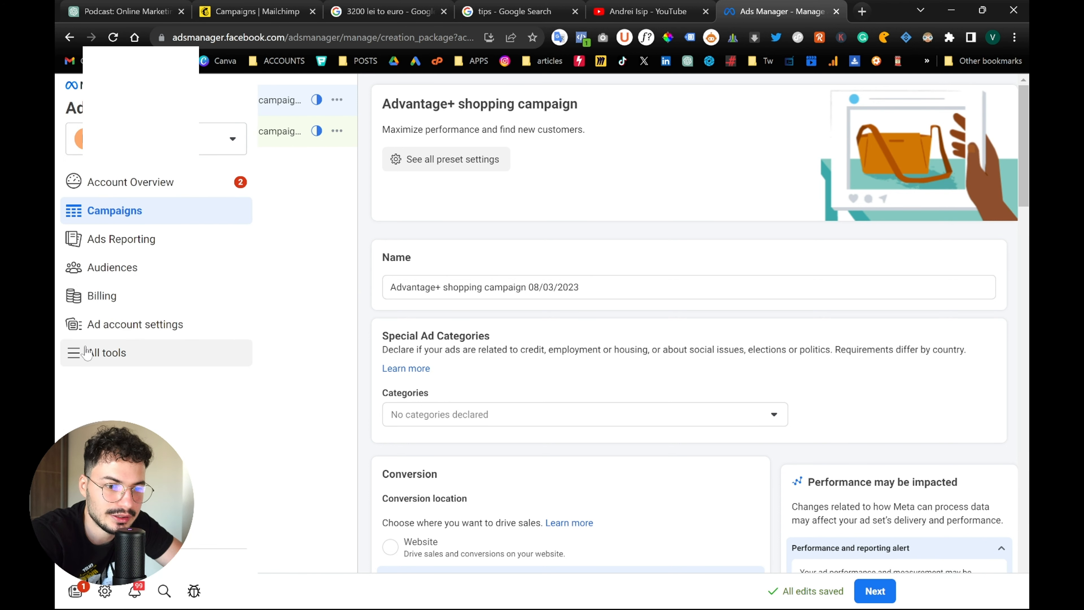
{"action": "left_click", "coordinate": [119, 360]}
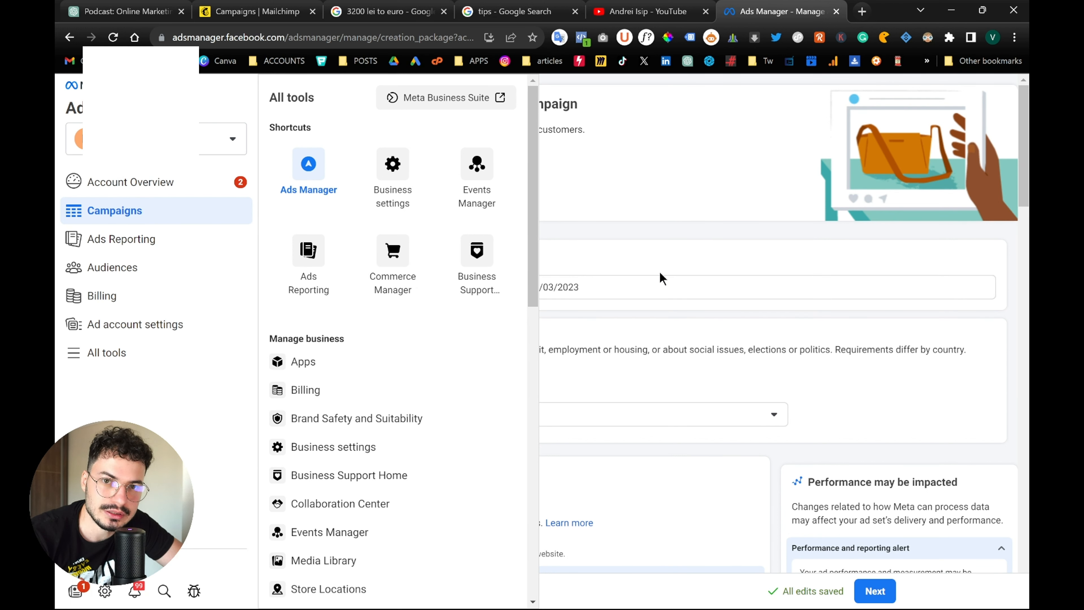
{"action": "left_click", "coordinate": [633, 207]}
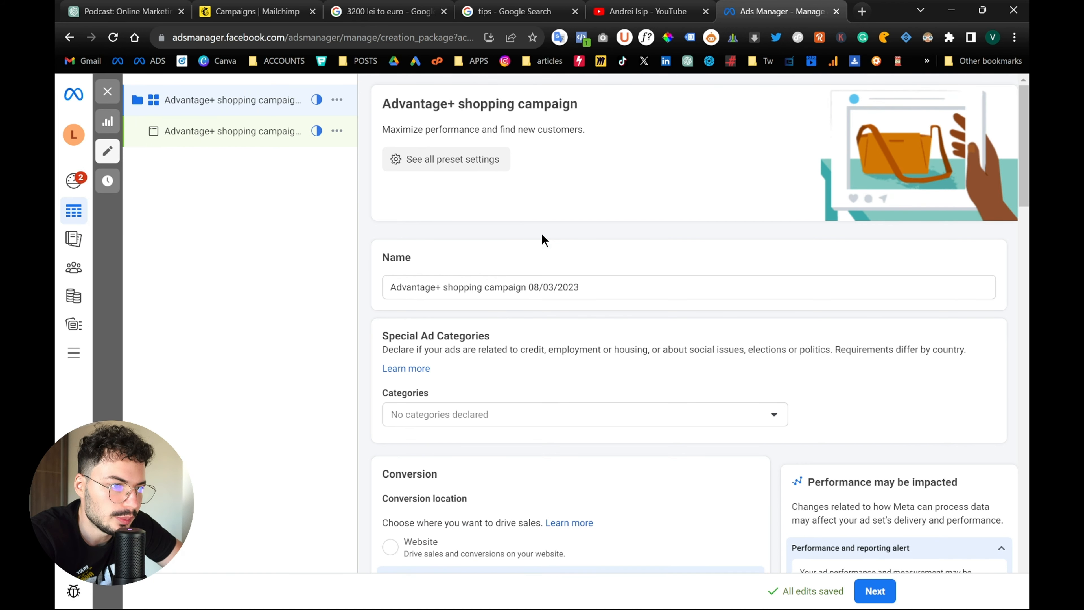
Set the campaign's conversion location to Website only.
{"action": "scroll", "coordinate": [541, 233], "scroll_direction": "down", "scroll_amount": 6}
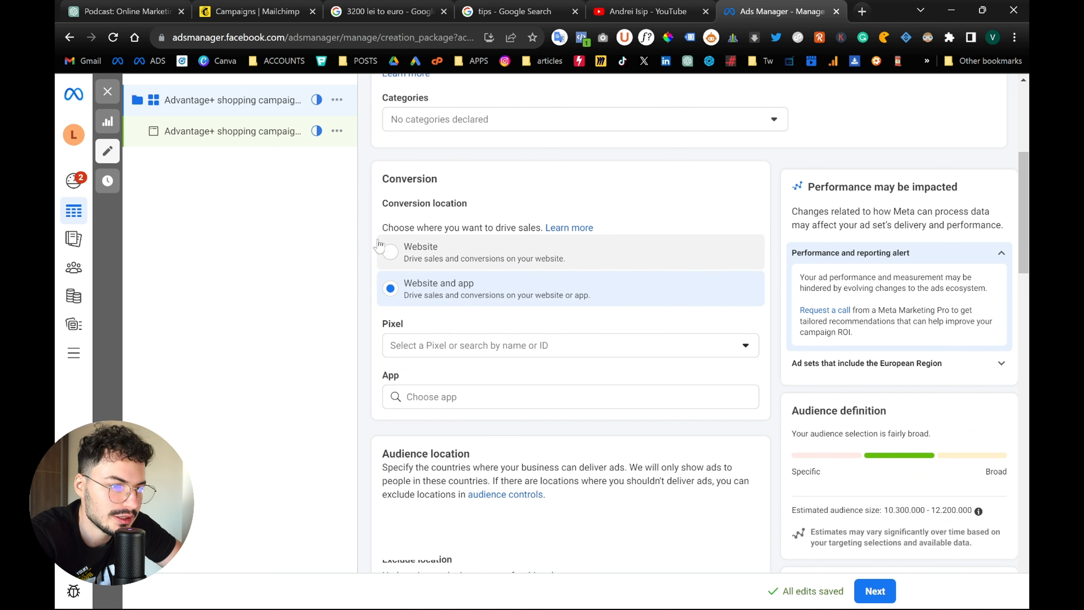
{"action": "left_click", "coordinate": [389, 251]}
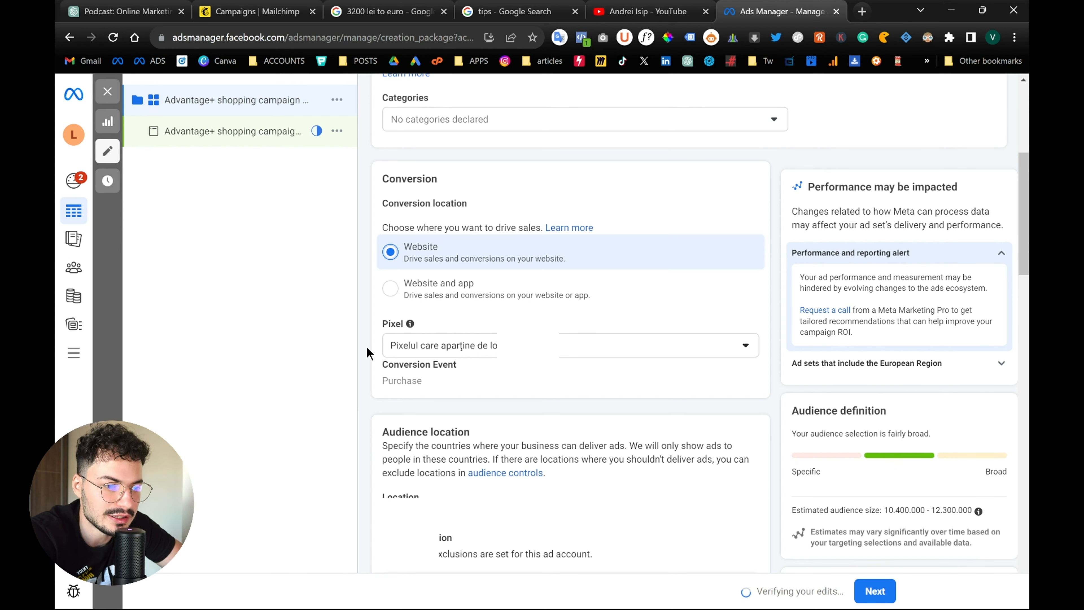
{"action": "scroll", "coordinate": [366, 343], "scroll_direction": "down", "scroll_amount": 1}
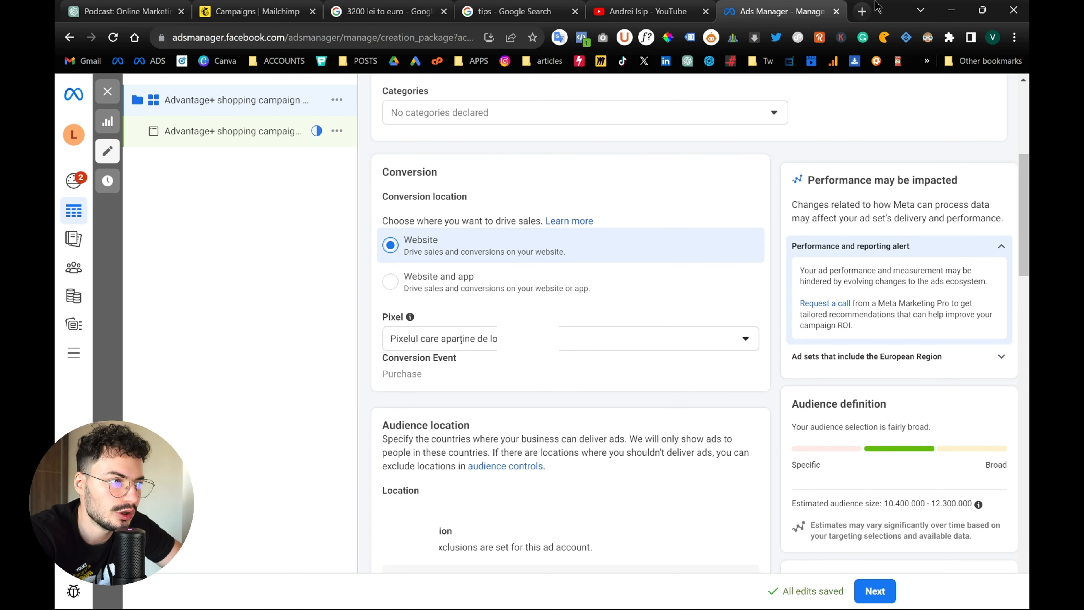
Load andreiisip.com in a new browser tab and inspect the site's tracking pixel with Meta Pixel Helper.
{"action": "left_click", "coordinate": [864, 11]}
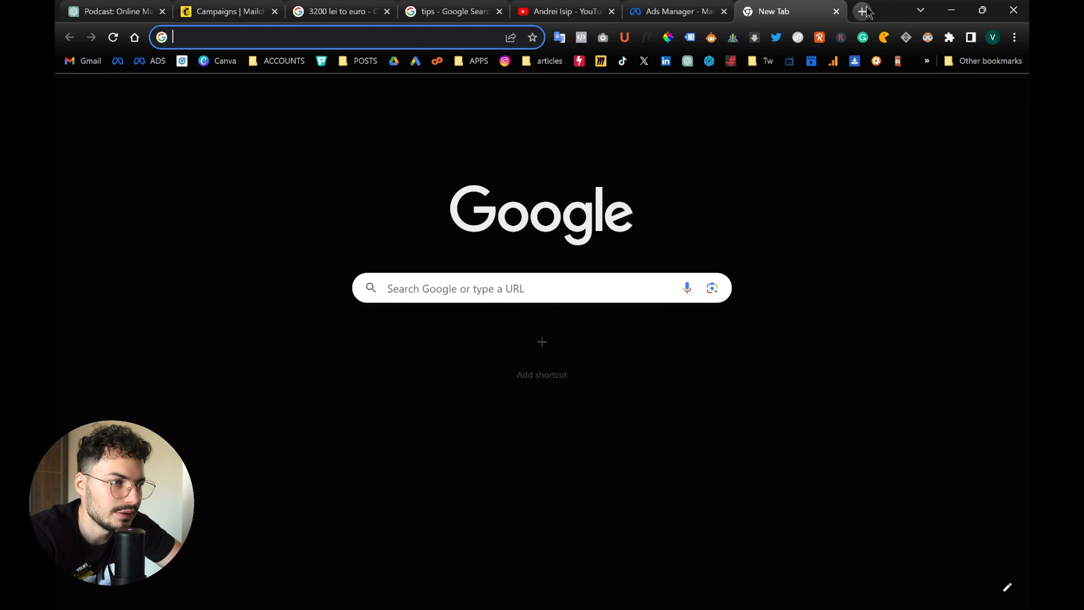
{"action": "type", "text": "and"}
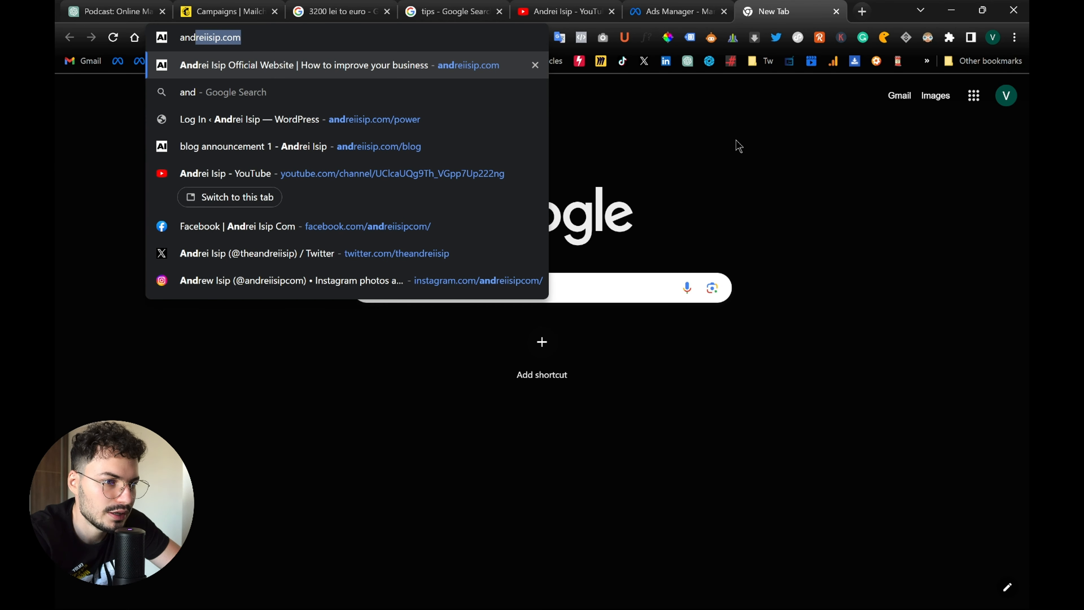
{"action": "key", "text": "Return"}
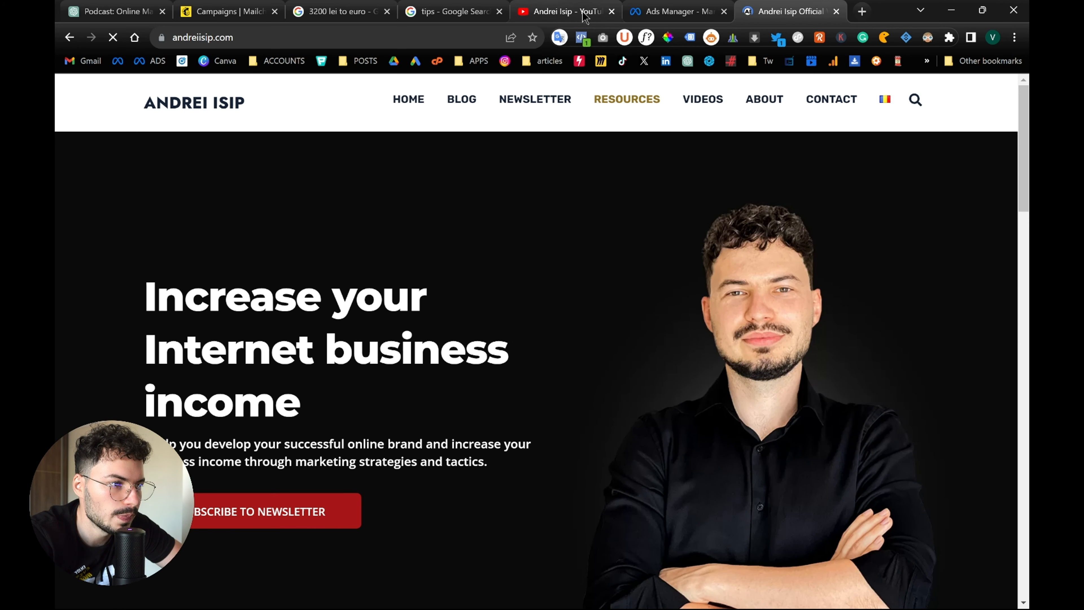
{"action": "left_click", "coordinate": [581, 38]}
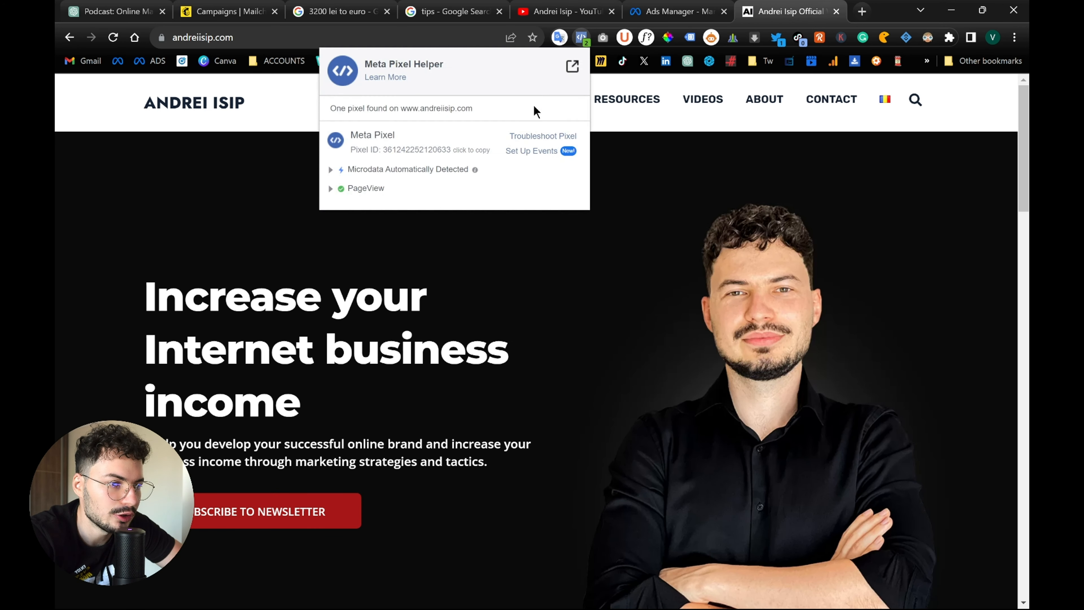
{"action": "left_click", "coordinate": [617, 180]}
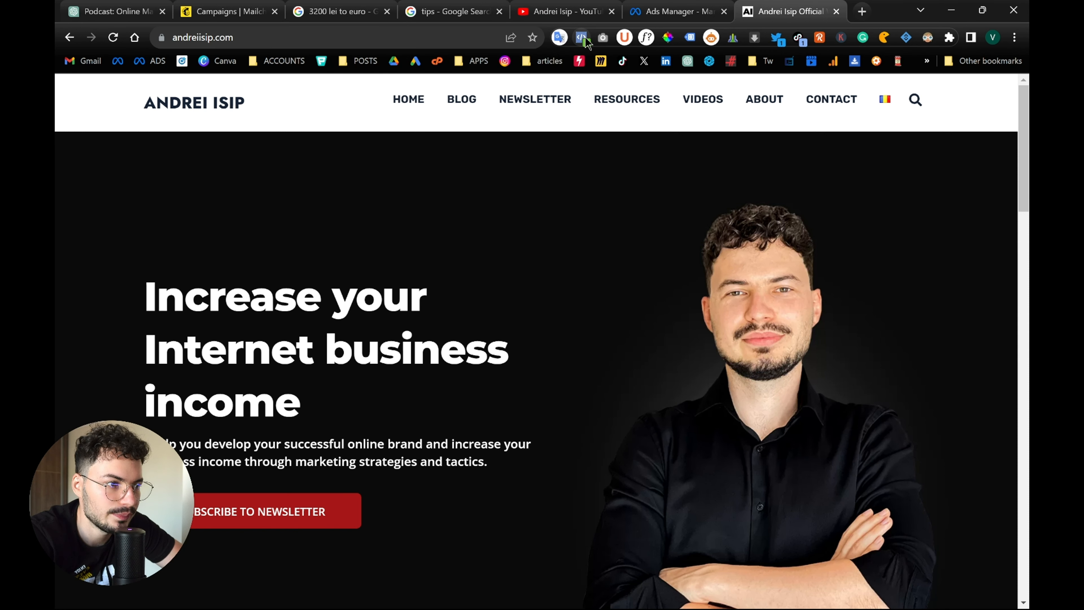
{"action": "scroll", "coordinate": [579, 179], "scroll_direction": "down", "scroll_amount": 1}
{"action": "scroll", "coordinate": [580, 179], "scroll_direction": "up", "scroll_amount": 1}
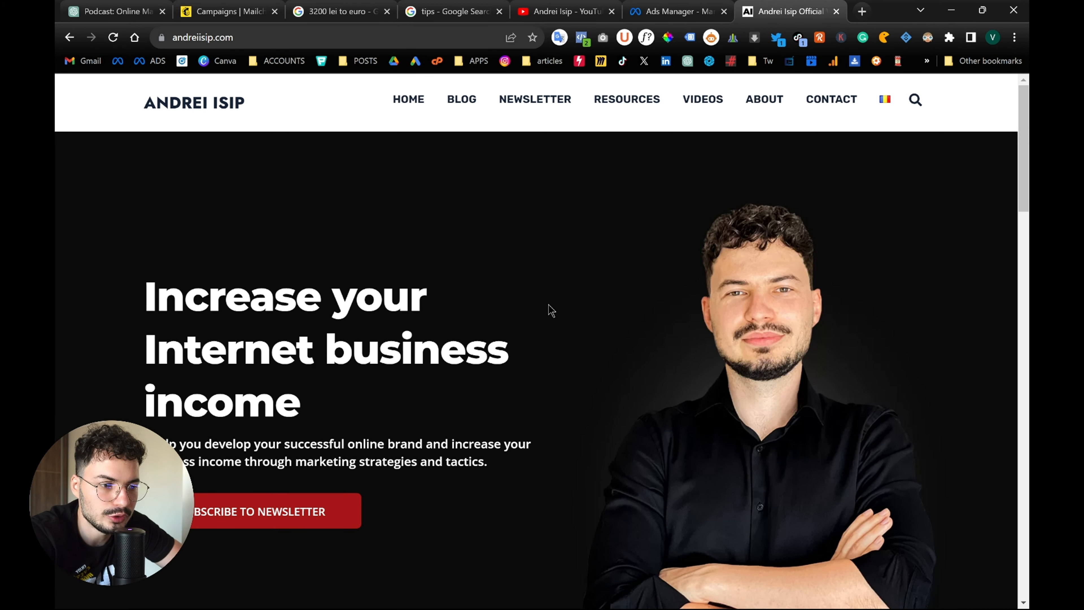
Return to Ads Manager and examine the campaign's audience location, reporting, and budget and schedule sections.
{"action": "left_click", "coordinate": [674, 11]}
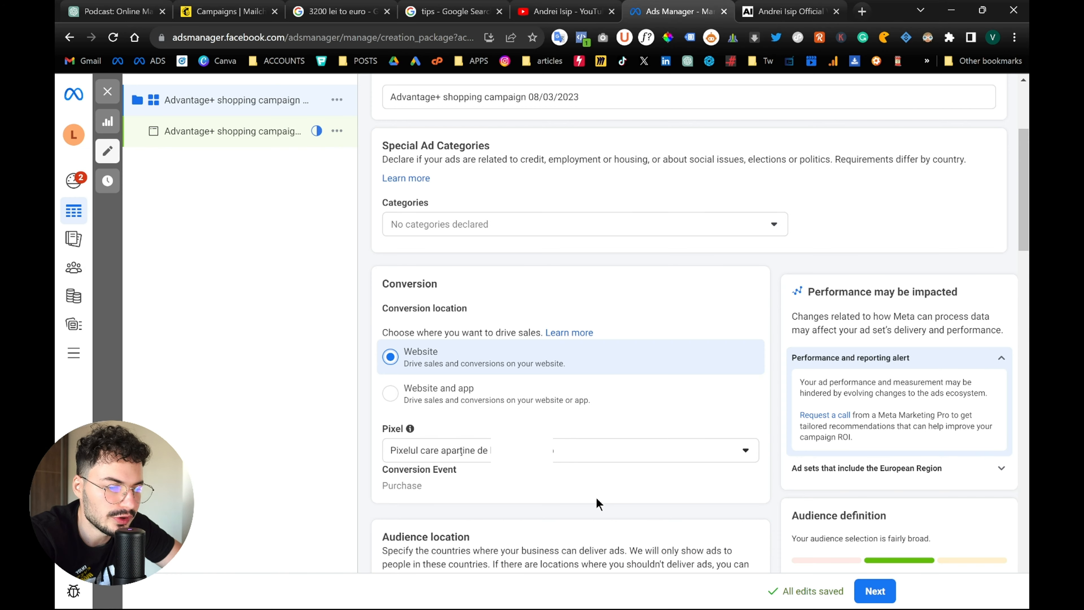
{"action": "scroll", "coordinate": [367, 432], "scroll_direction": "down", "scroll_amount": 5}
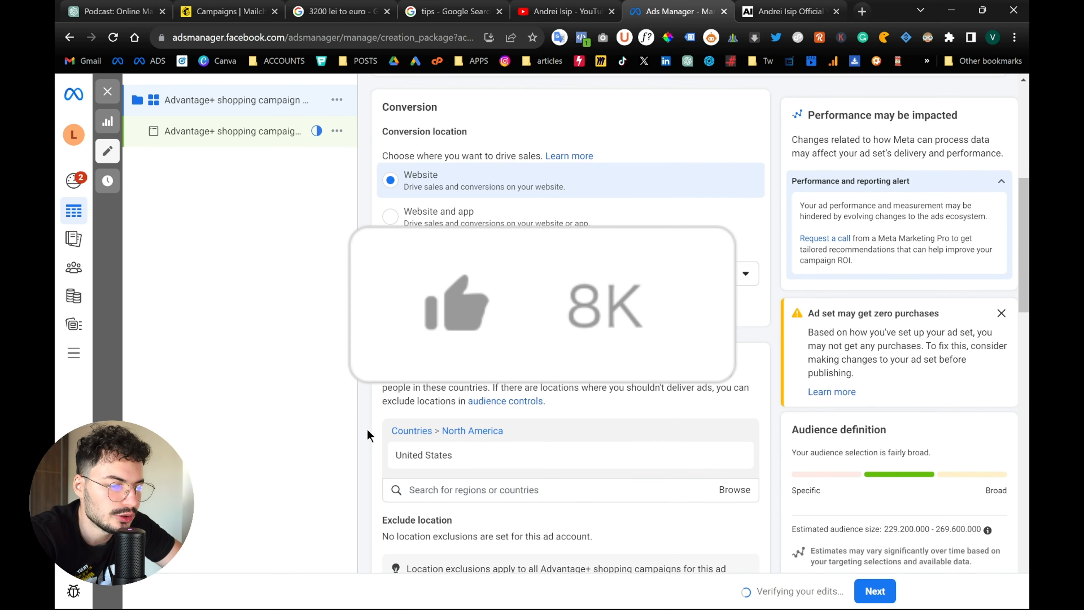
{"action": "mouse_move", "coordinate": [537, 402]}
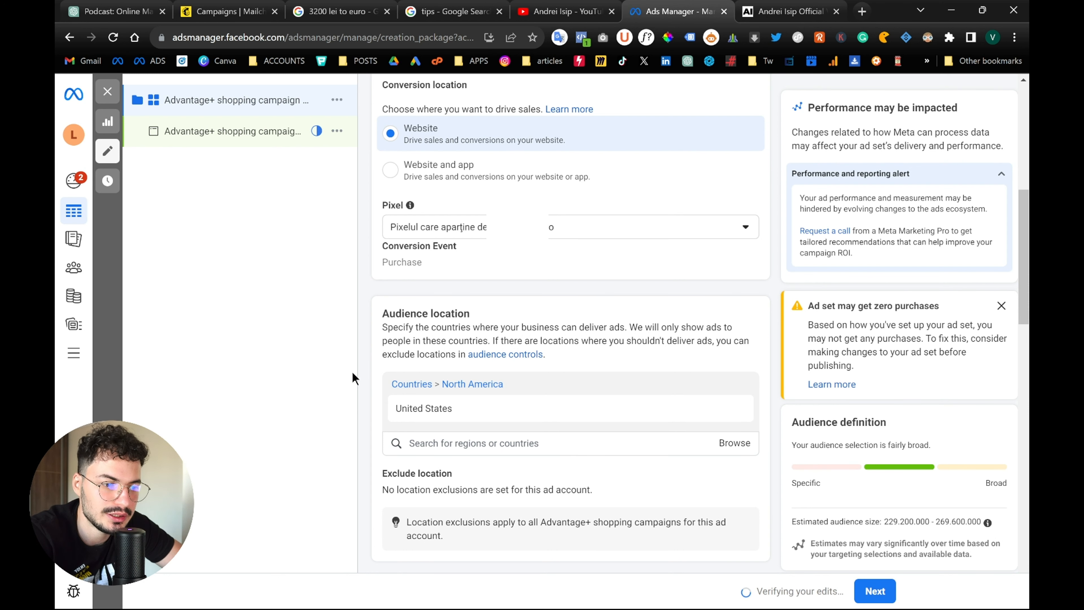
{"action": "scroll", "coordinate": [365, 350], "scroll_direction": "down", "scroll_amount": 1}
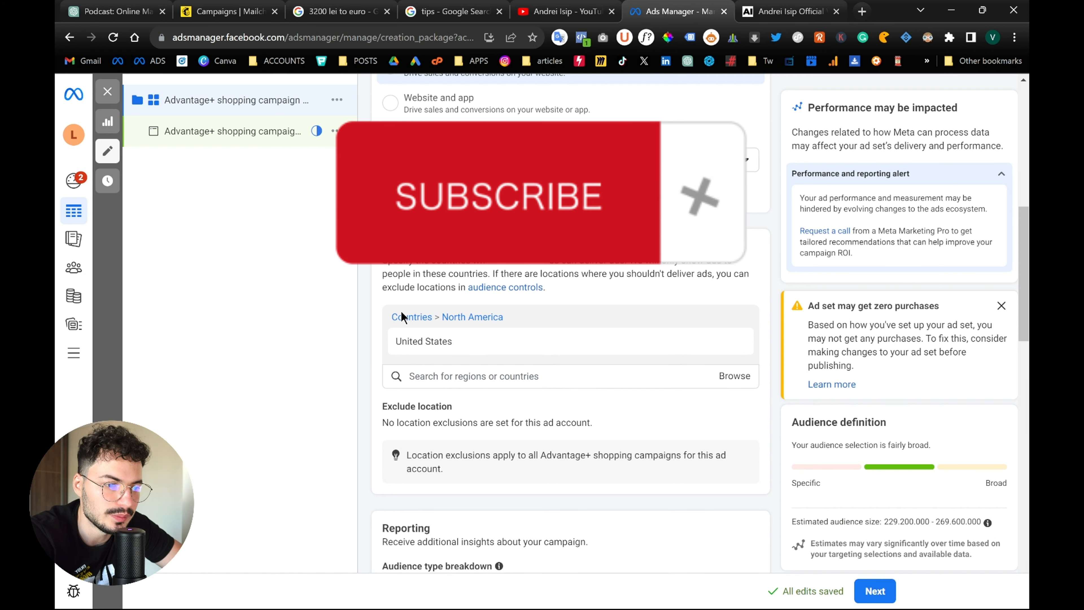
{"action": "scroll", "coordinate": [367, 311], "scroll_direction": "up", "scroll_amount": 1}
{"action": "scroll", "coordinate": [366, 311], "scroll_direction": "down", "scroll_amount": 1}
{"action": "scroll", "coordinate": [368, 317], "scroll_direction": "down", "scroll_amount": 1}
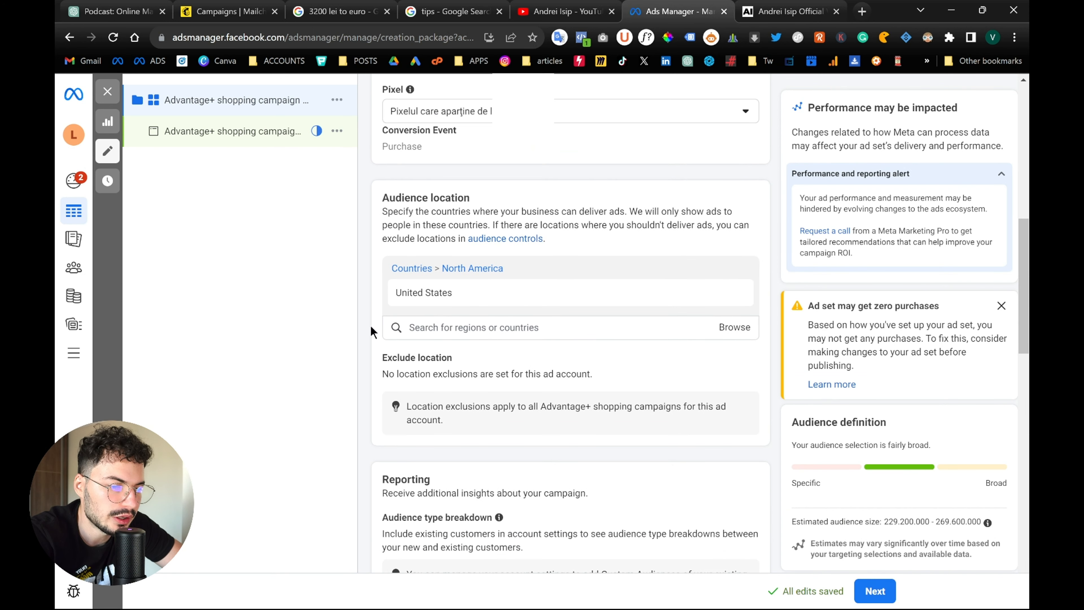
{"action": "scroll", "coordinate": [365, 310], "scroll_direction": "down", "scroll_amount": 5}
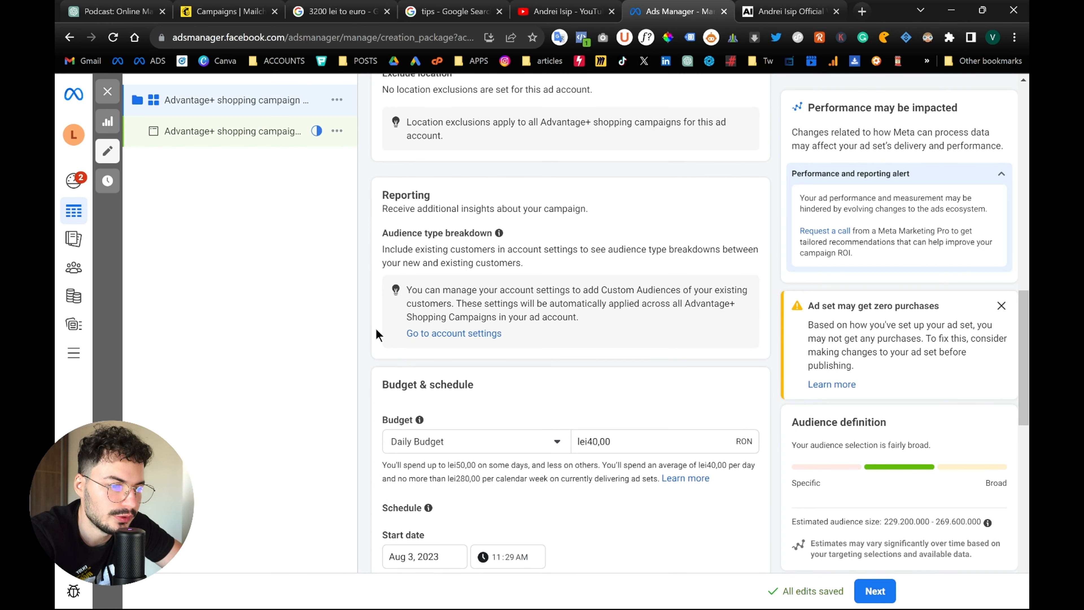
{"action": "scroll", "coordinate": [368, 342], "scroll_direction": "down", "scroll_amount": 2}
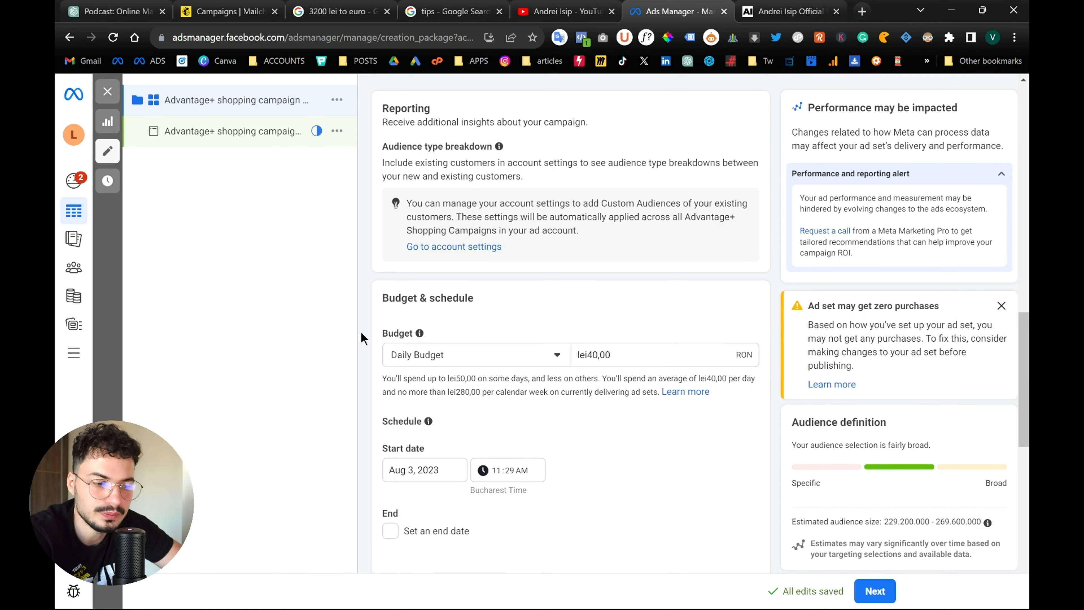
Set the attribution setting under Optimization & delivery to 1-day click or view.
{"action": "scroll", "coordinate": [361, 333], "scroll_direction": "down", "scroll_amount": 6}
{"action": "scroll", "coordinate": [361, 338], "scroll_direction": "down", "scroll_amount": 2}
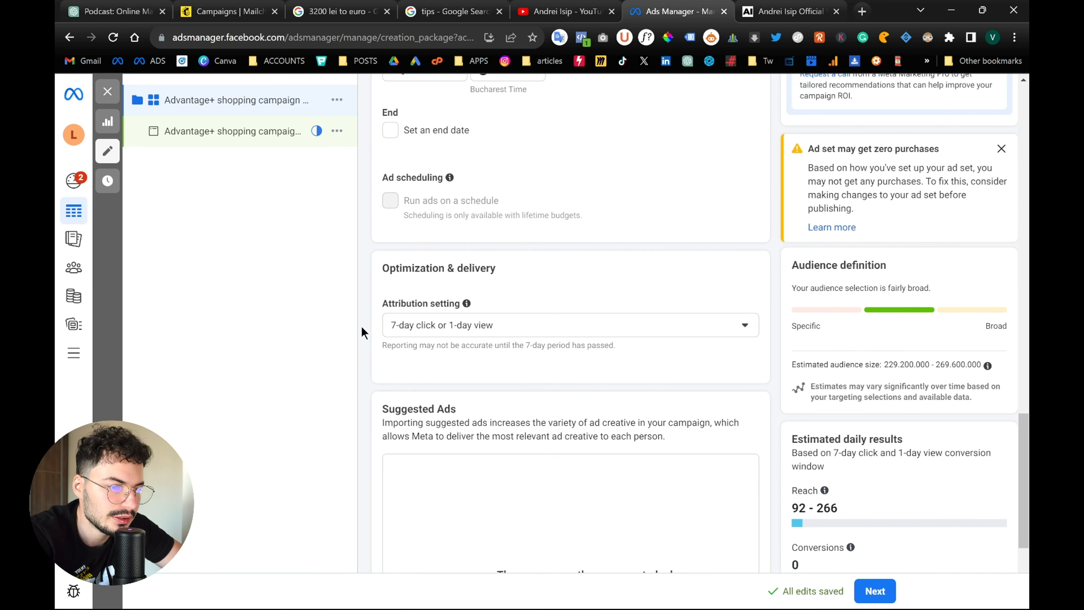
{"action": "scroll", "coordinate": [474, 266], "scroll_direction": "up", "scroll_amount": 1}
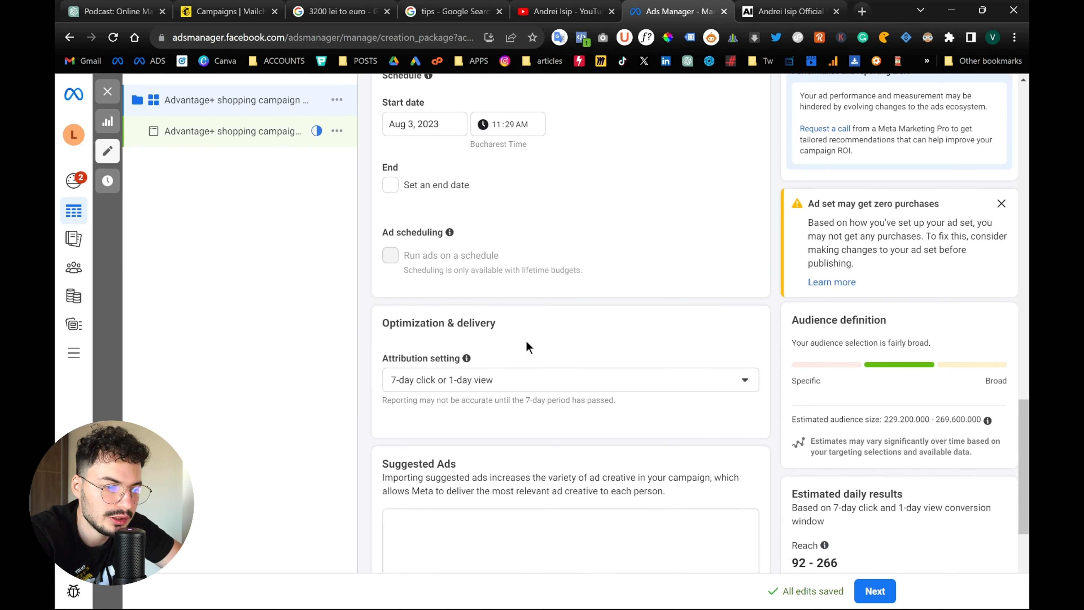
{"action": "left_click", "coordinate": [456, 384]}
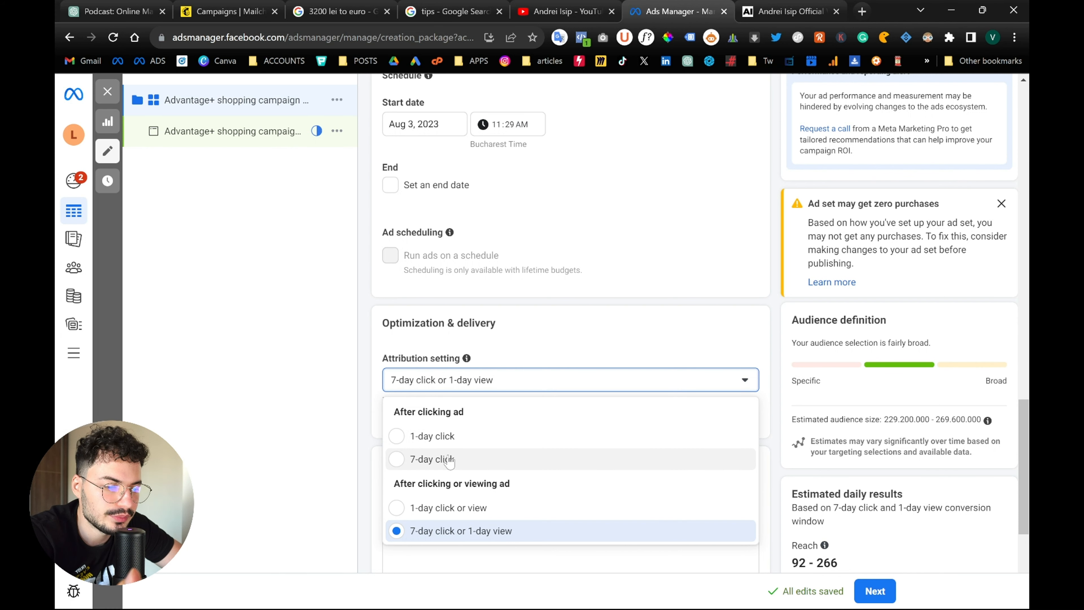
{"action": "left_click", "coordinate": [404, 509]}
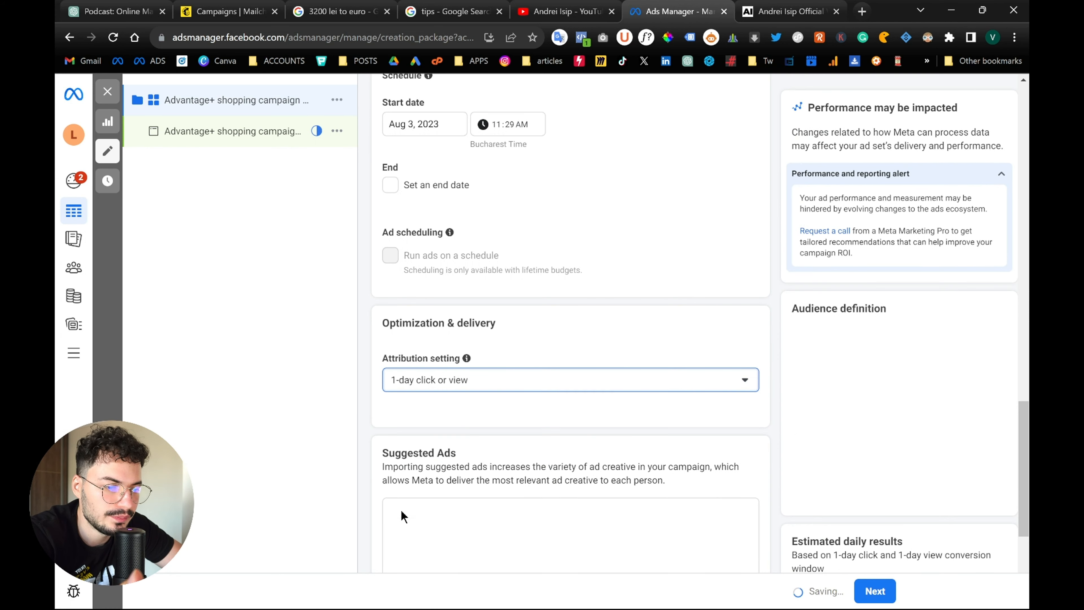
{"action": "scroll", "coordinate": [367, 306], "scroll_direction": "up", "scroll_amount": 1}
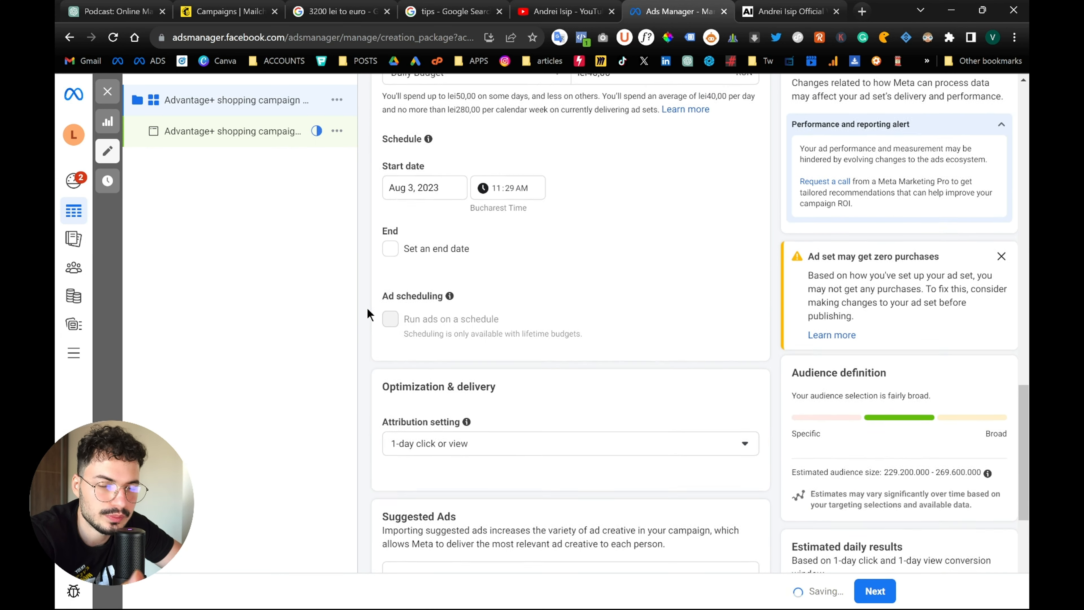
{"action": "scroll", "coordinate": [366, 307], "scroll_direction": "down", "scroll_amount": 1}
{"action": "scroll", "coordinate": [366, 306], "scroll_direction": "up", "scroll_amount": 2}
{"action": "scroll", "coordinate": [366, 307], "scroll_direction": "down", "scroll_amount": 1}
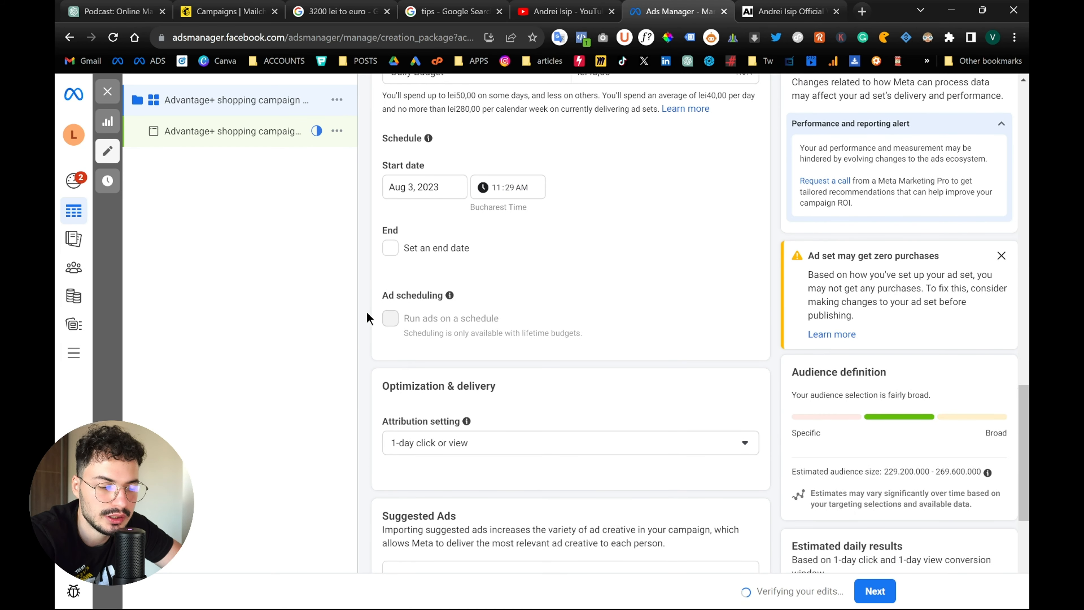
Examine the attribution setting options, the budget and schedule section, the Suggested Ads section and the estimated daily results.
{"action": "left_click", "coordinate": [400, 448]}
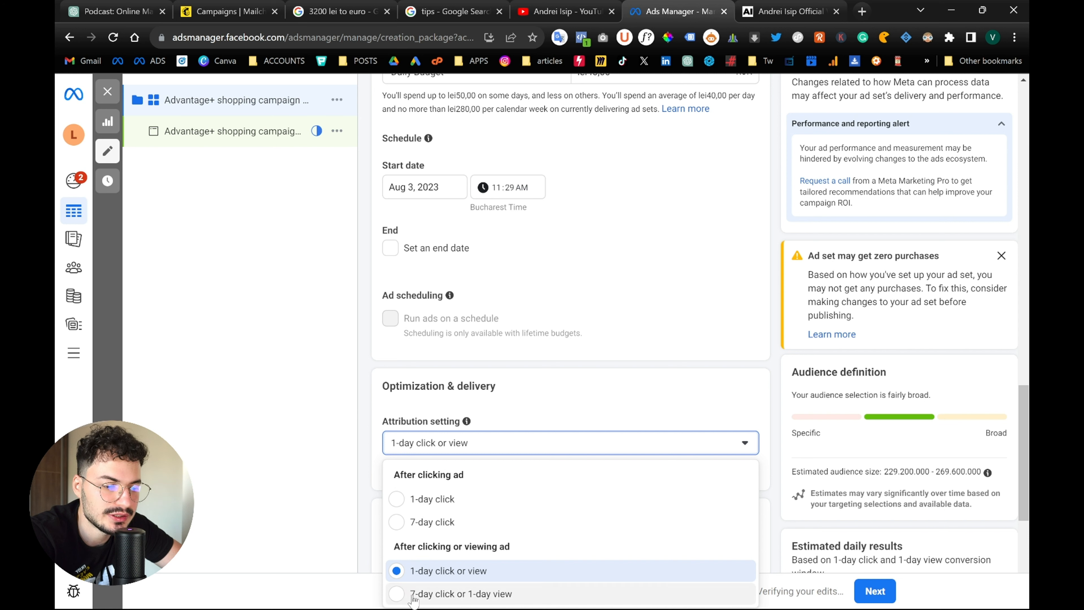
{"action": "left_click", "coordinate": [365, 409]}
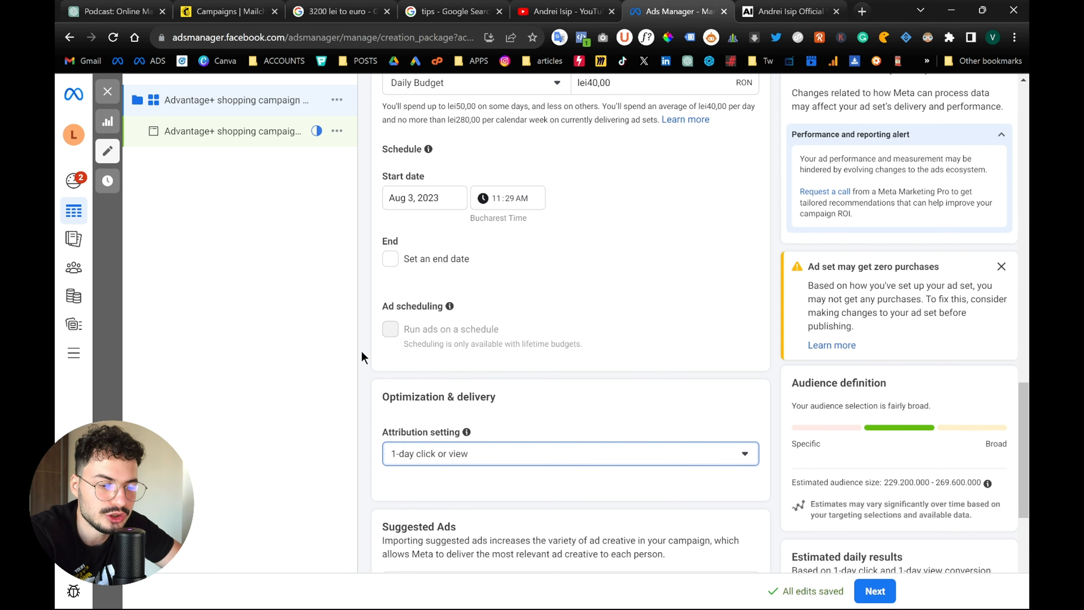
{"action": "scroll", "coordinate": [362, 353], "scroll_direction": "up", "scroll_amount": 5}
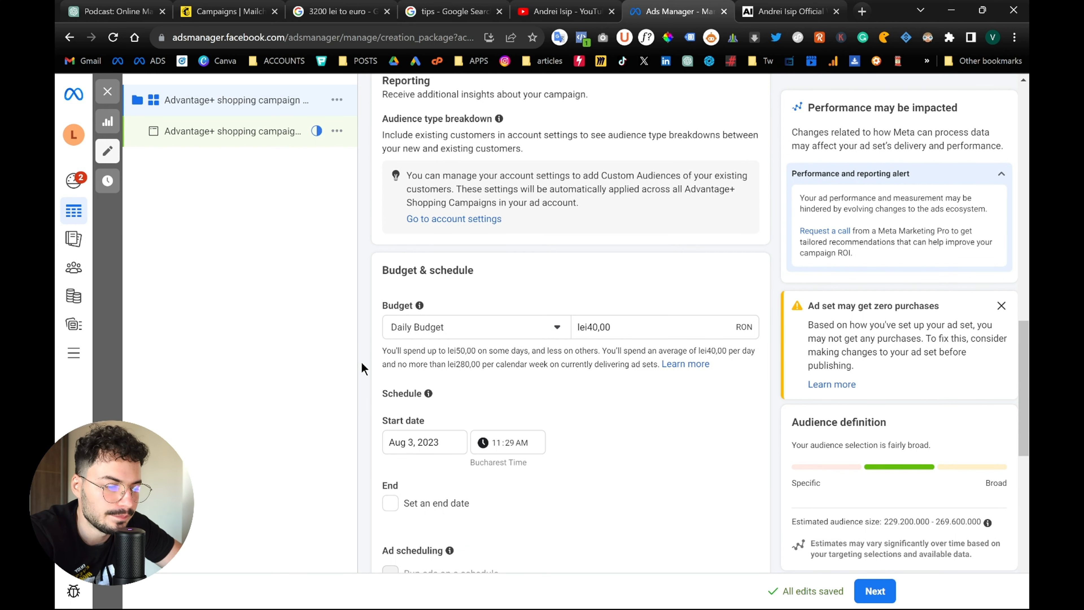
{"action": "scroll", "coordinate": [362, 368], "scroll_direction": "down", "scroll_amount": 6}
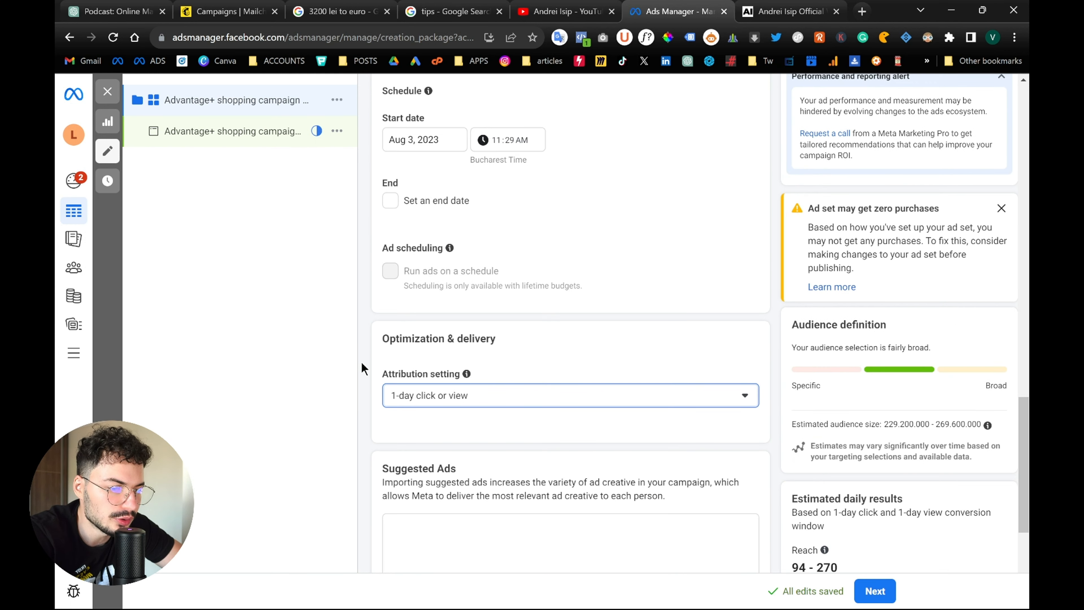
{"action": "scroll", "coordinate": [362, 368], "scroll_direction": "down", "scroll_amount": 5}
{"action": "scroll", "coordinate": [495, 376], "scroll_direction": "up", "scroll_amount": 1}
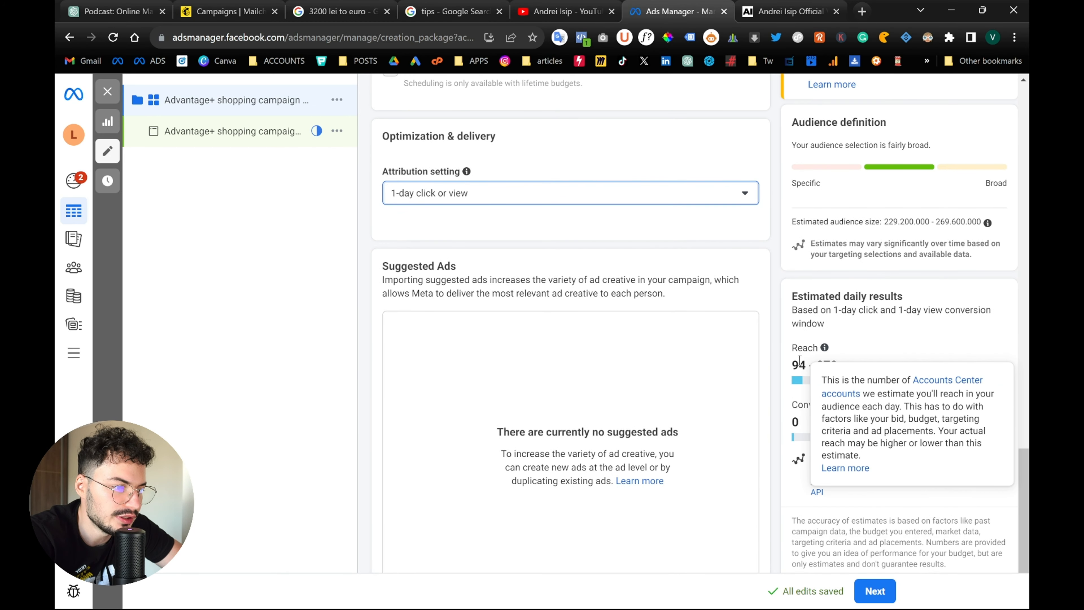
{"action": "scroll", "coordinate": [772, 303], "scroll_direction": "up", "scroll_amount": 1}
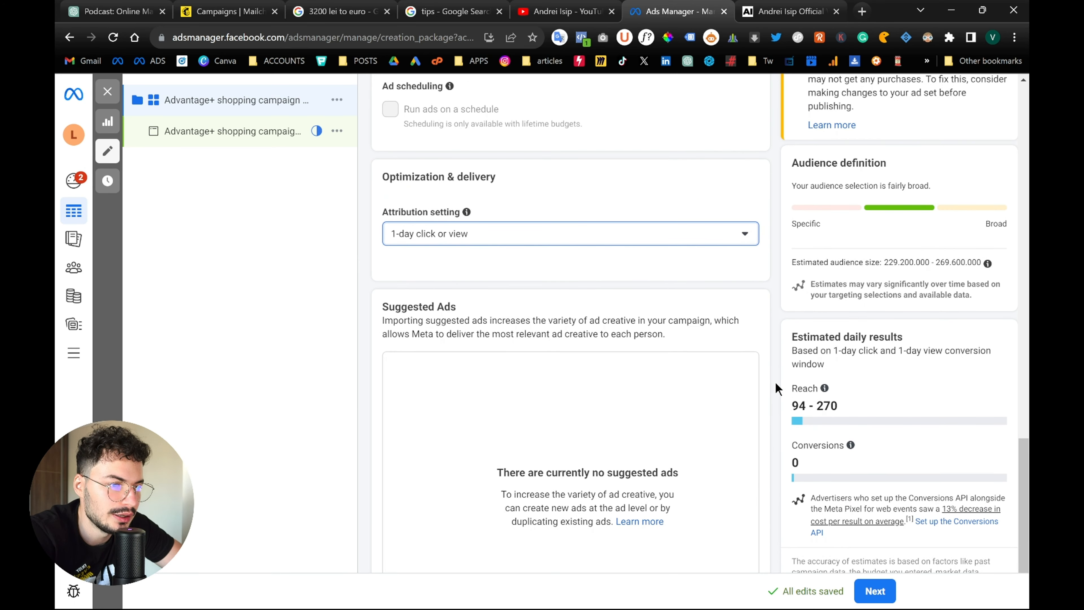
Dismiss the "Ad set may get zero purchases" warning beside the budget and schedule settings.
{"action": "scroll", "coordinate": [774, 382], "scroll_direction": "up", "scroll_amount": 7}
{"action": "scroll", "coordinate": [398, 253], "scroll_direction": "up", "scroll_amount": 3}
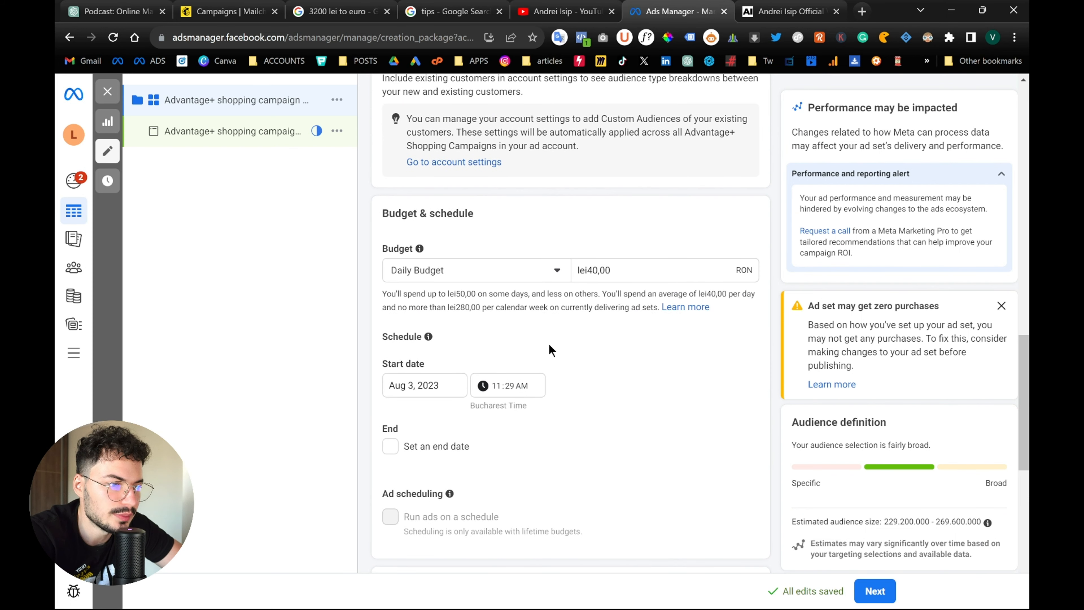
{"action": "scroll", "coordinate": [676, 352], "scroll_direction": "down", "scroll_amount": 2}
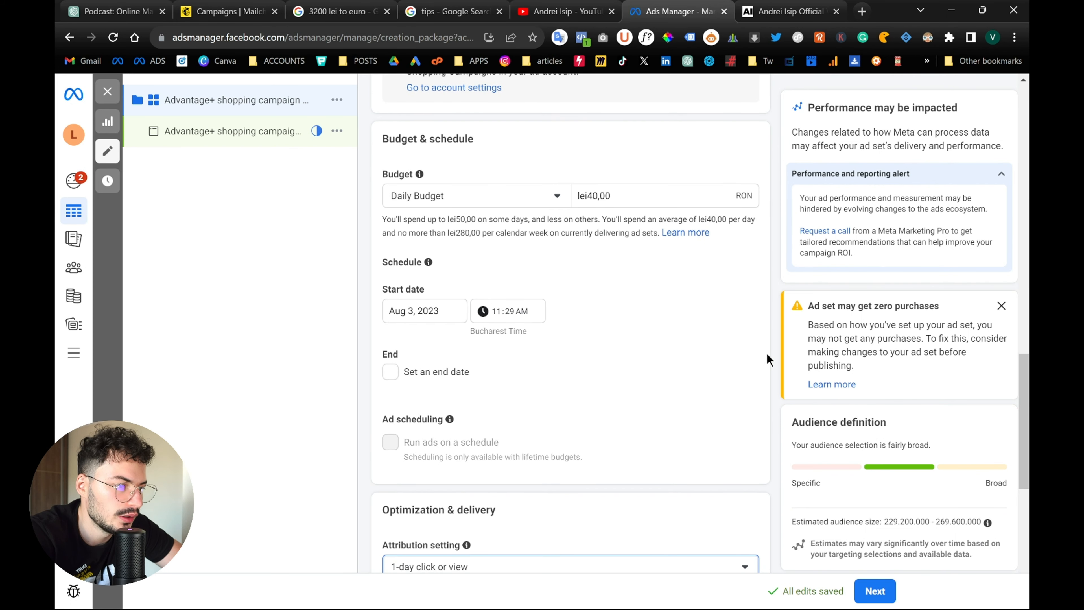
{"action": "scroll", "coordinate": [763, 354], "scroll_direction": "down", "scroll_amount": 1}
{"action": "left_click", "coordinate": [1000, 305]}
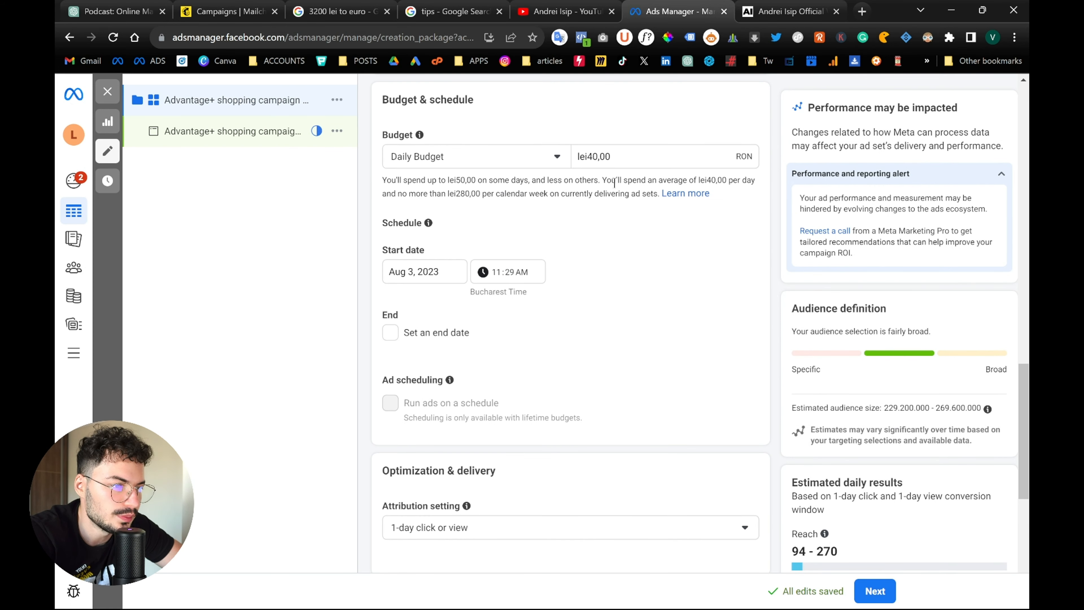
Proceed from the campaign settings to the ad level and turn on the ad preview.
{"action": "scroll", "coordinate": [701, 281], "scroll_direction": "down", "scroll_amount": 8}
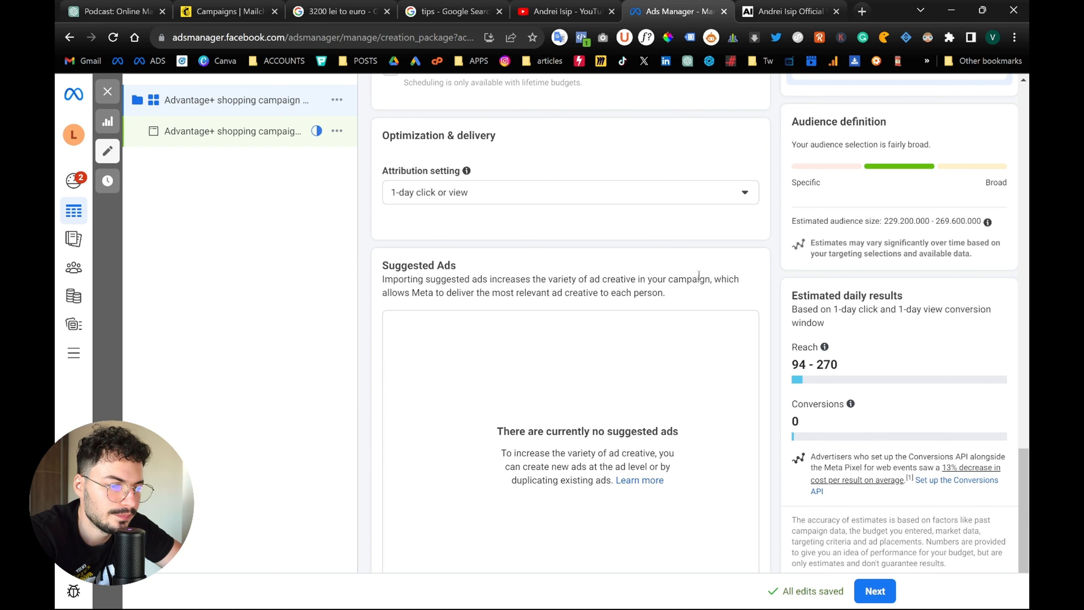
{"action": "scroll", "coordinate": [617, 302], "scroll_direction": "up", "scroll_amount": 1}
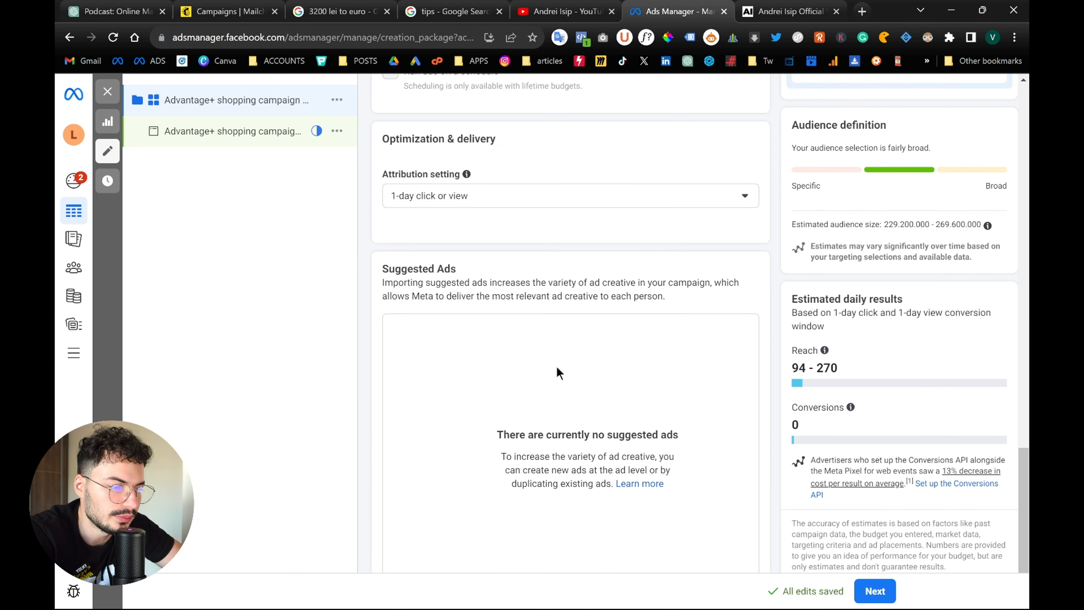
{"action": "left_click", "coordinate": [863, 592]}
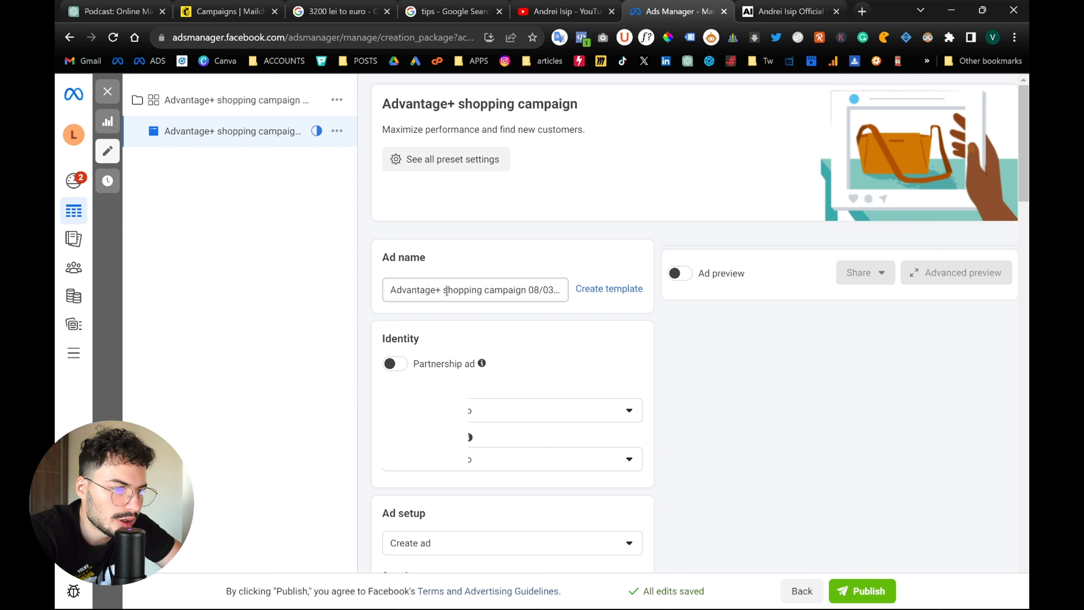
{"action": "left_click", "coordinate": [680, 273]}
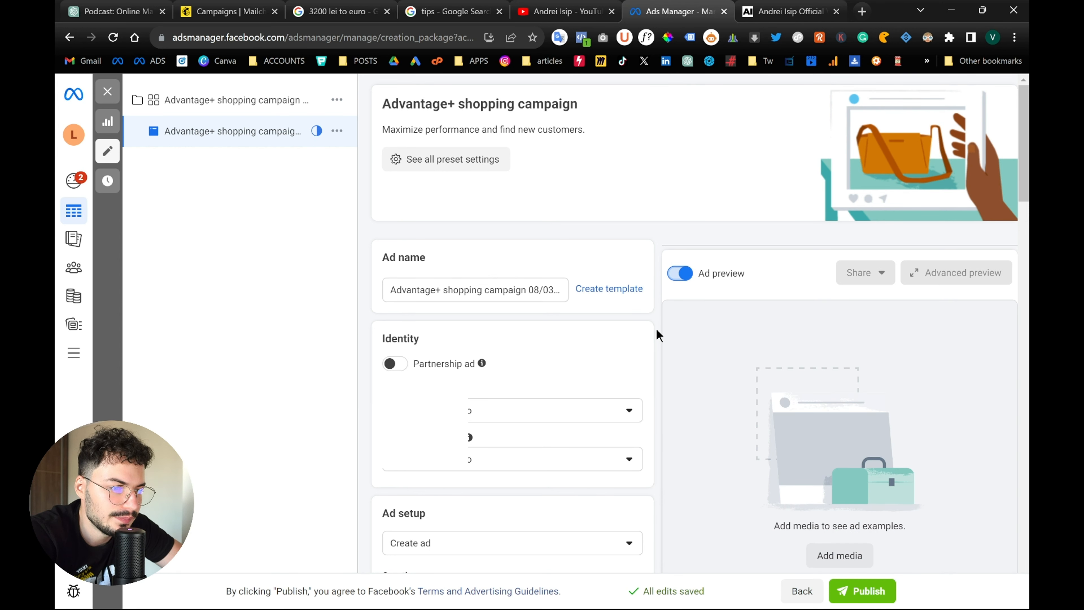
Review the Ad setup choices, keep Create ad, and set the creative source to Catalog.
{"action": "scroll", "coordinate": [657, 335], "scroll_direction": "down", "scroll_amount": 1}
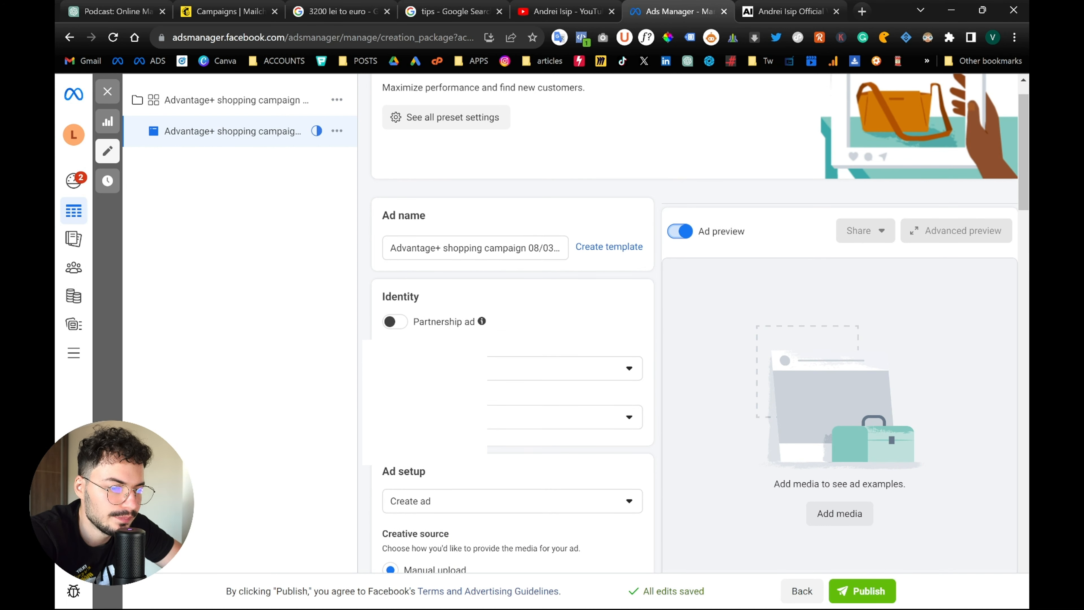
{"action": "scroll", "coordinate": [369, 429], "scroll_direction": "down", "scroll_amount": 8}
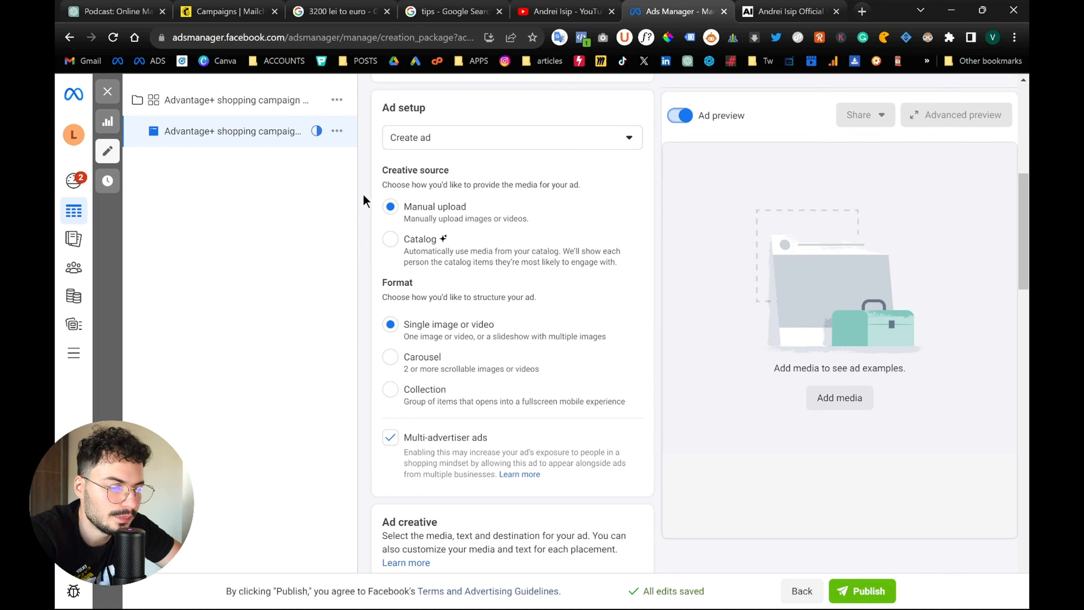
{"action": "left_click", "coordinate": [471, 147]}
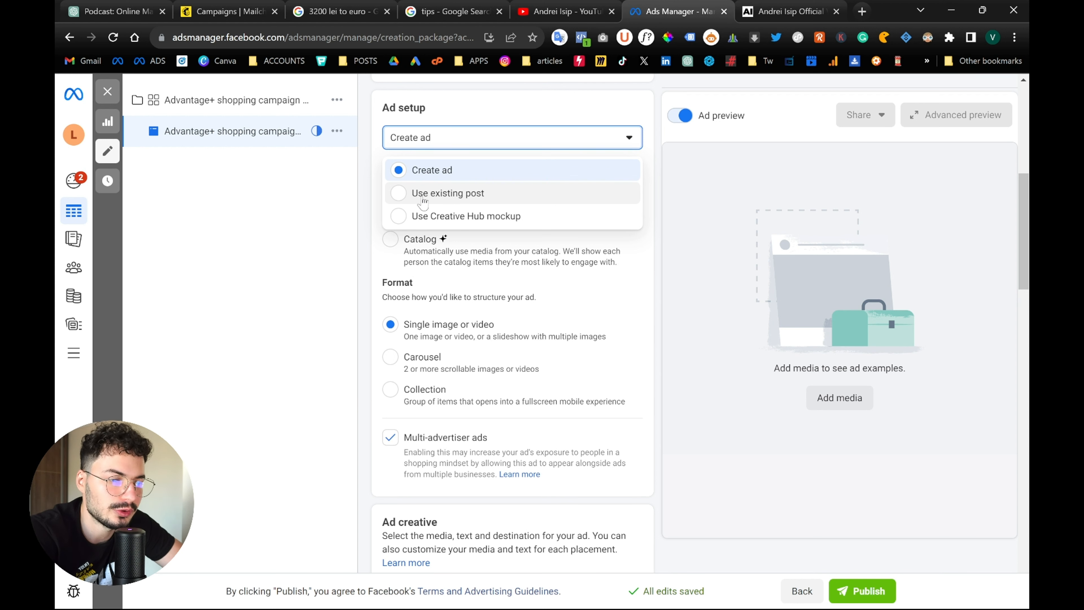
{"action": "left_click", "coordinate": [363, 226]}
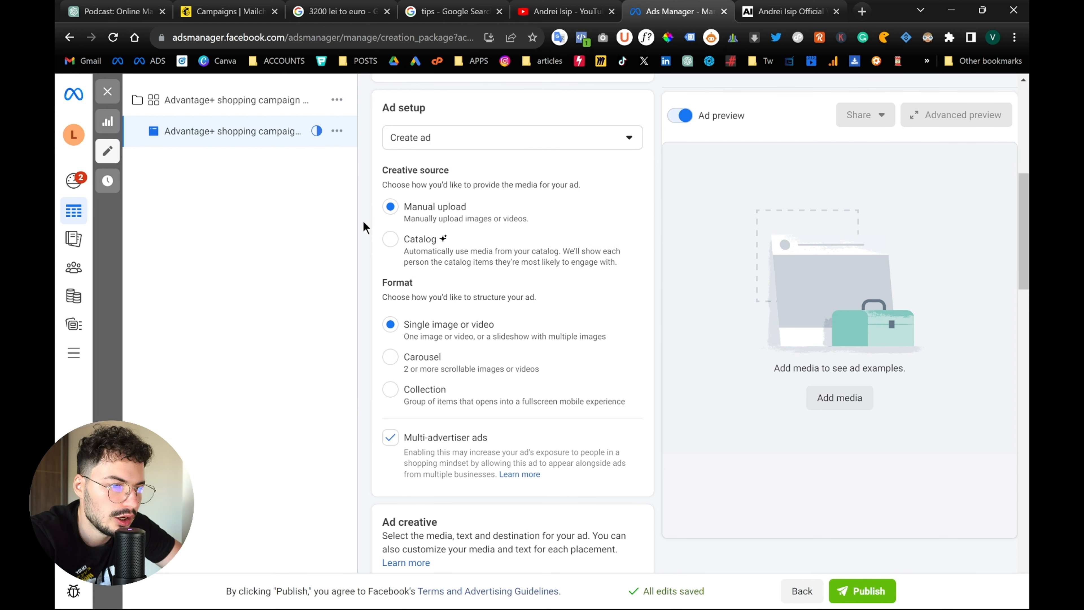
{"action": "left_click", "coordinate": [390, 242]}
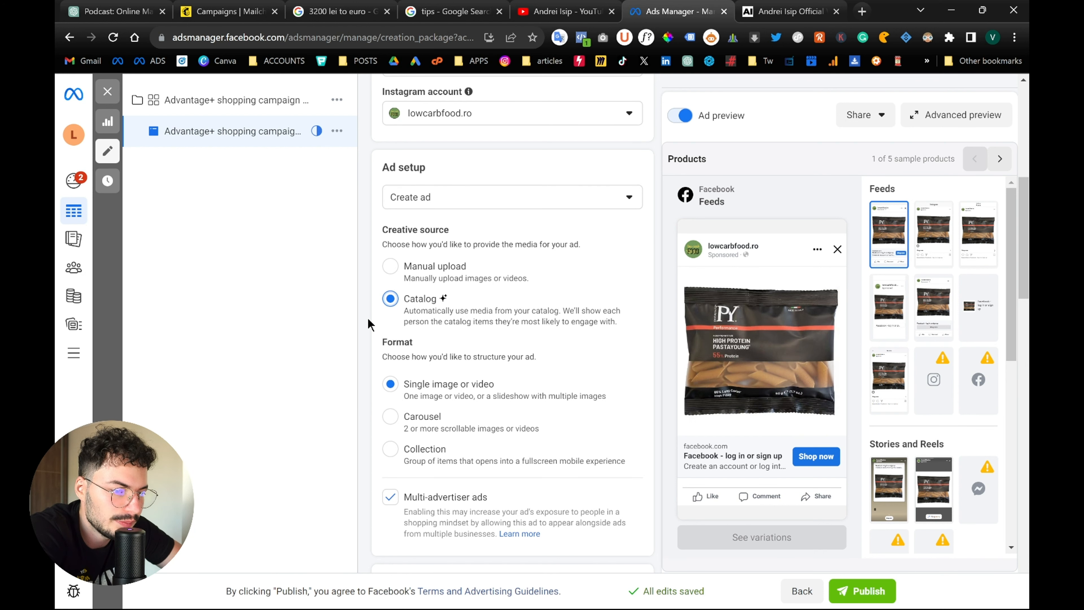
Set the catalog ad's format to Carousel.
{"action": "scroll", "coordinate": [367, 325], "scroll_direction": "down", "scroll_amount": 5}
{"action": "scroll", "coordinate": [366, 333], "scroll_direction": "up", "scroll_amount": 4}
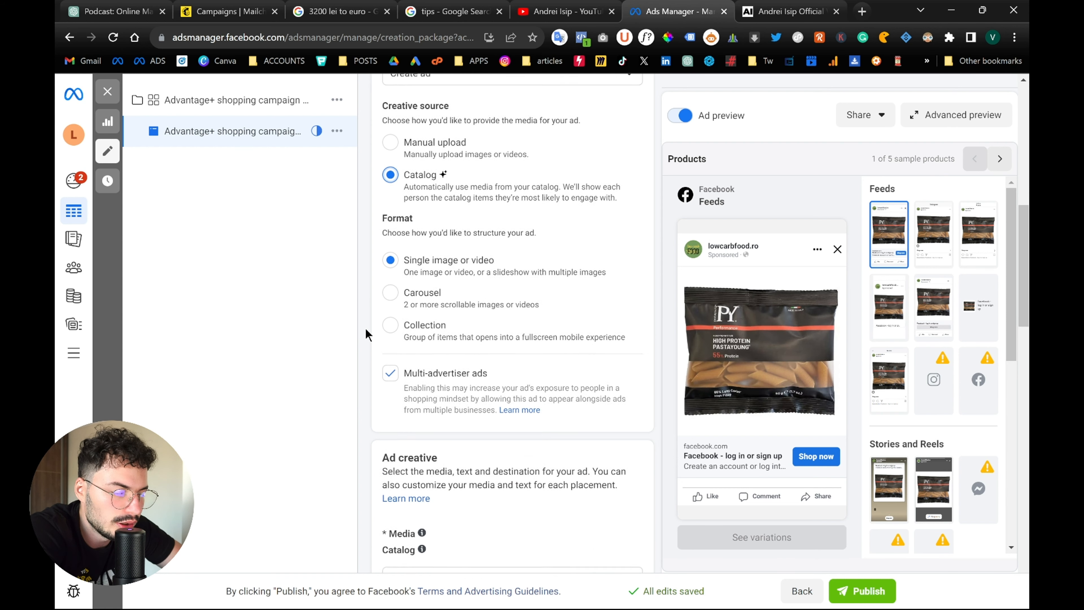
{"action": "scroll", "coordinate": [367, 332], "scroll_direction": "down", "scroll_amount": 2}
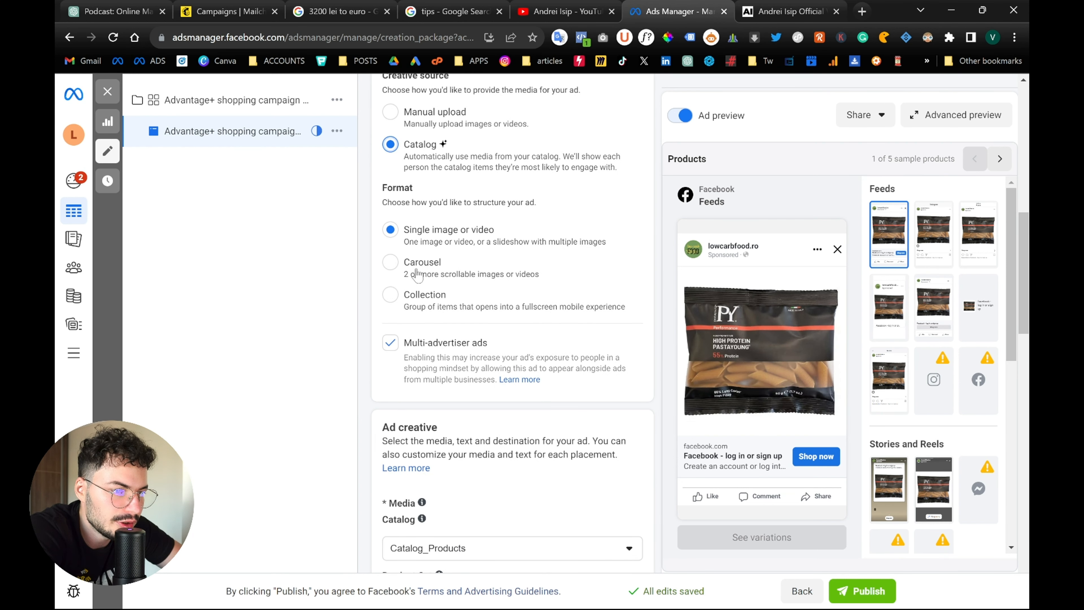
{"action": "left_click", "coordinate": [393, 264]}
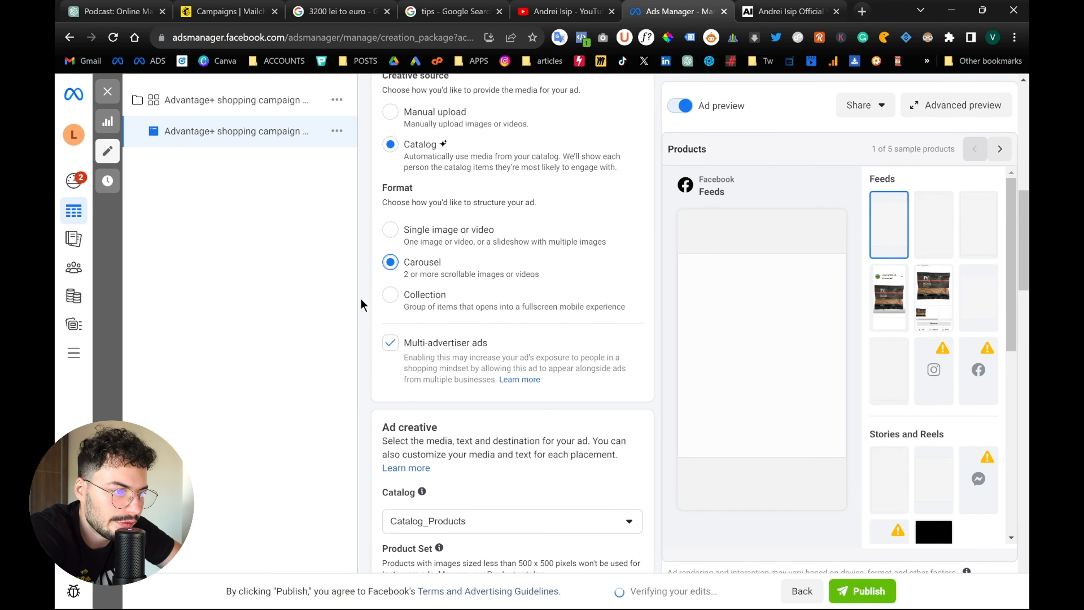
Examine the ad creative's catalog, product set and catalog options.
{"action": "scroll", "coordinate": [360, 305], "scroll_direction": "down", "scroll_amount": 5}
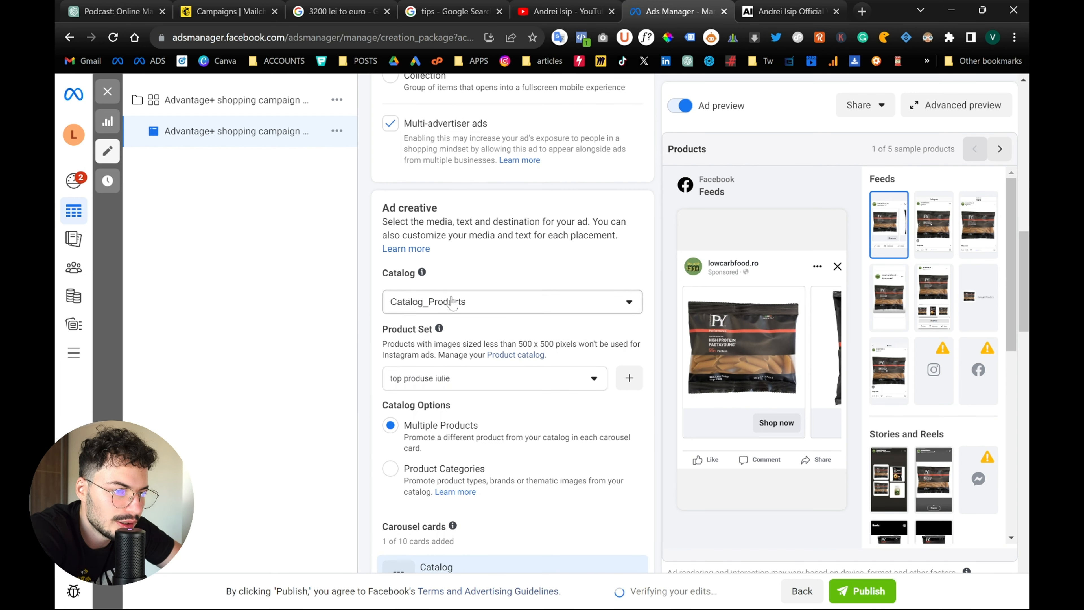
{"action": "left_click", "coordinate": [486, 303]}
{"action": "left_click", "coordinate": [487, 304]}
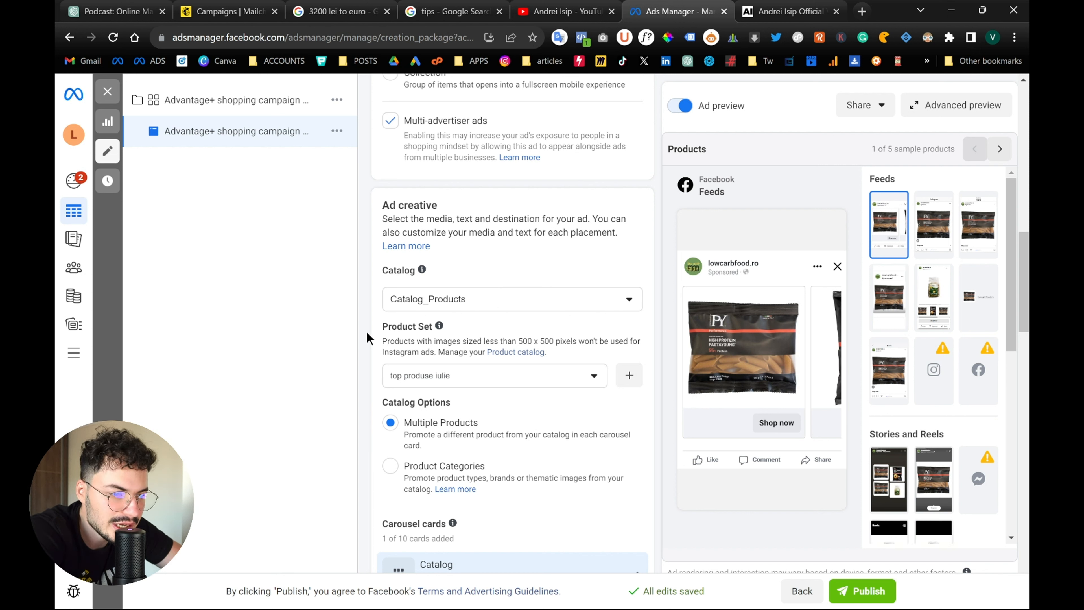
{"action": "scroll", "coordinate": [366, 331], "scroll_direction": "up", "scroll_amount": 1}
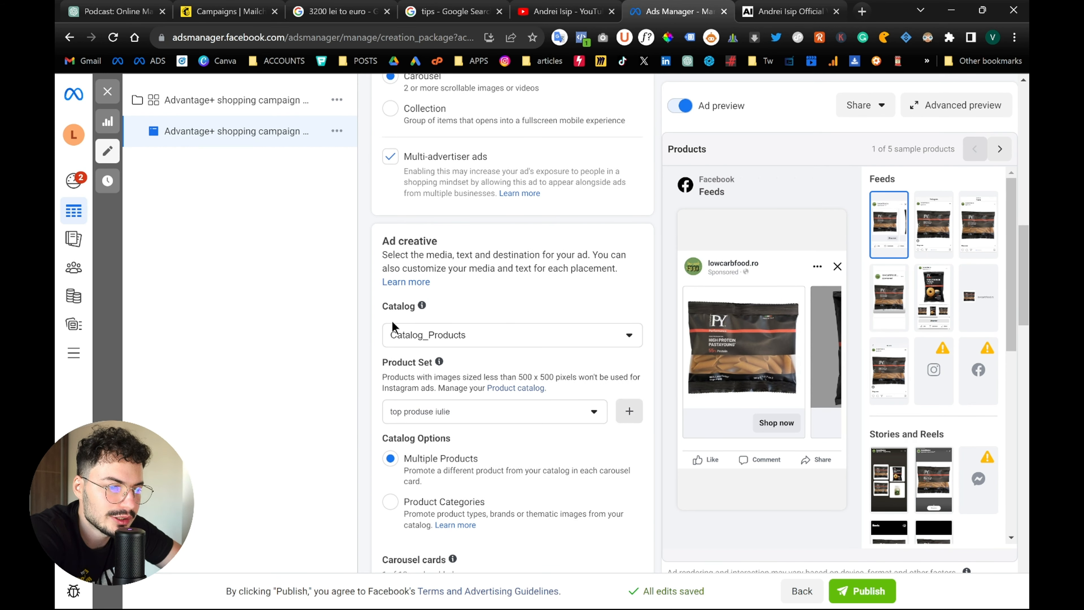
{"action": "scroll", "coordinate": [362, 383], "scroll_direction": "down", "scroll_amount": 2}
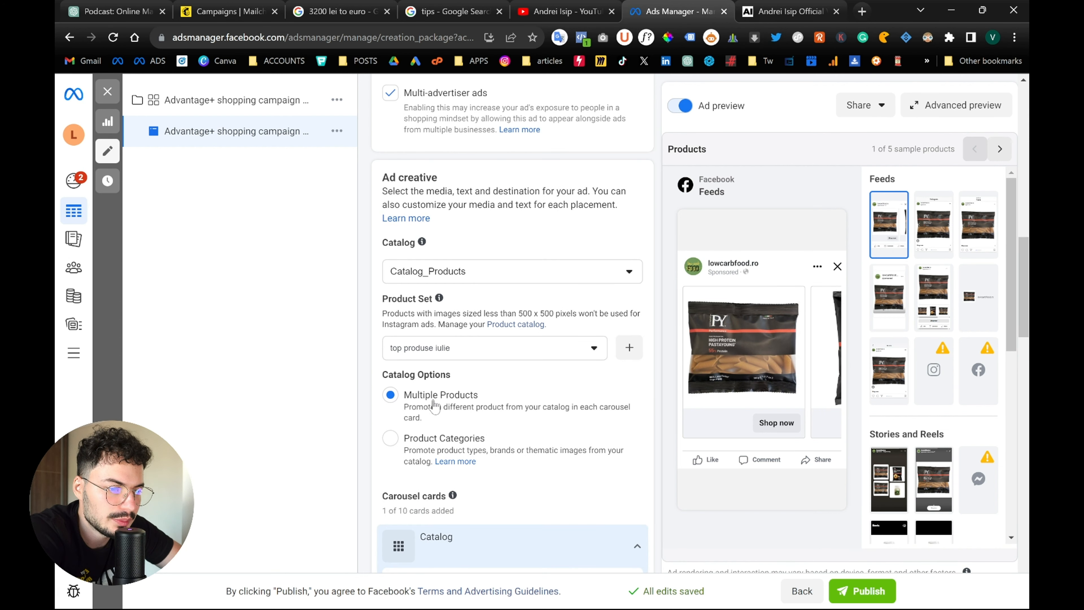
Set the carousel catalog cards' creative option to Slideshow and preview the ad in the Facebook Video feeds placement.
{"action": "scroll", "coordinate": [366, 388], "scroll_direction": "down", "scroll_amount": 5}
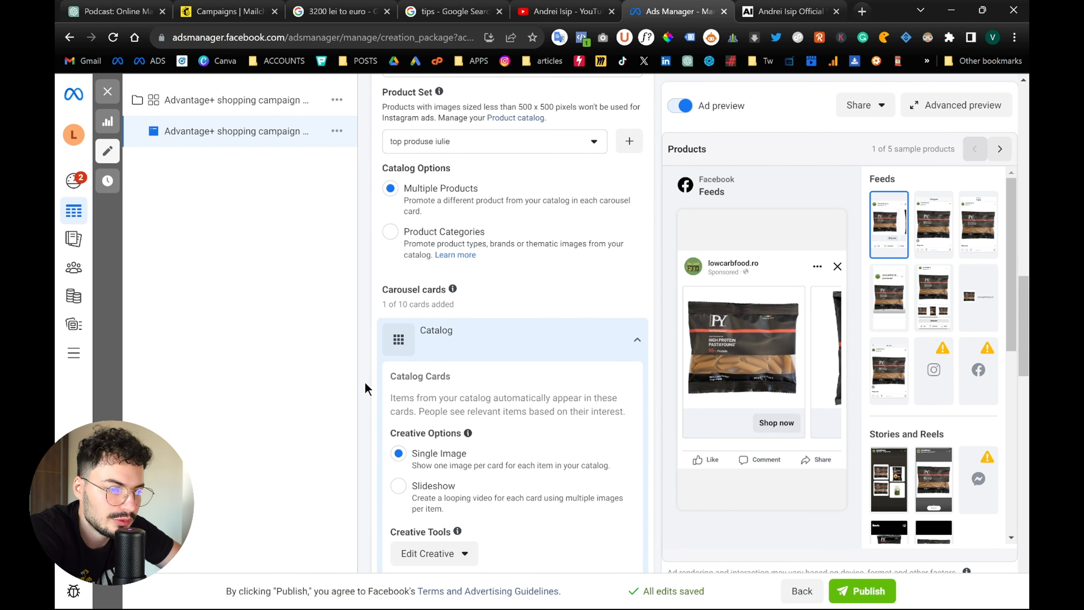
{"action": "scroll", "coordinate": [365, 388], "scroll_direction": "down", "scroll_amount": 1}
{"action": "scroll", "coordinate": [366, 388], "scroll_direction": "down", "scroll_amount": 2}
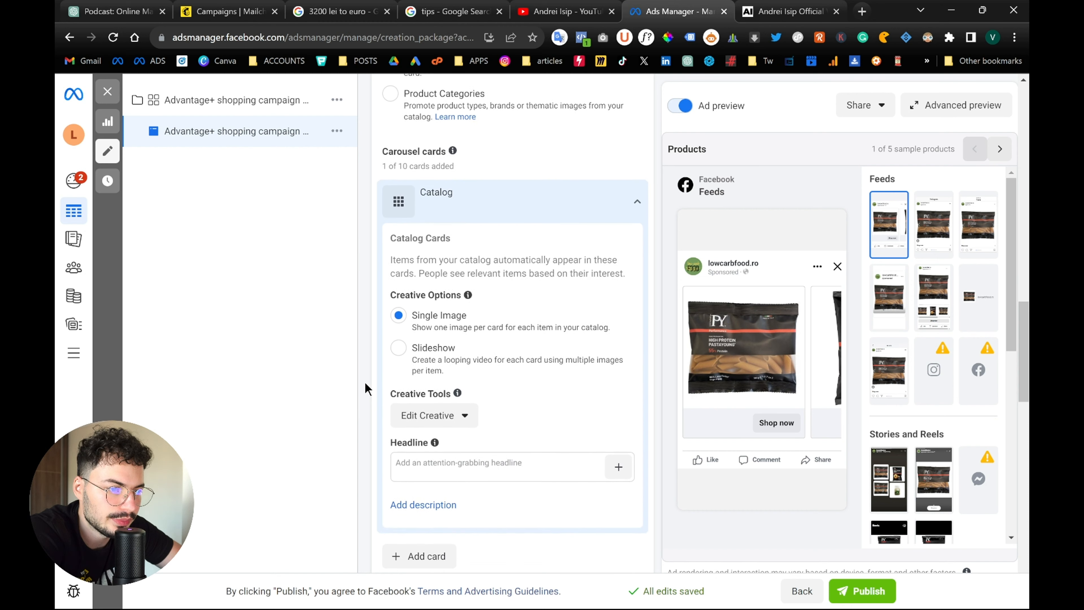
{"action": "scroll", "coordinate": [364, 370], "scroll_direction": "down", "scroll_amount": 1}
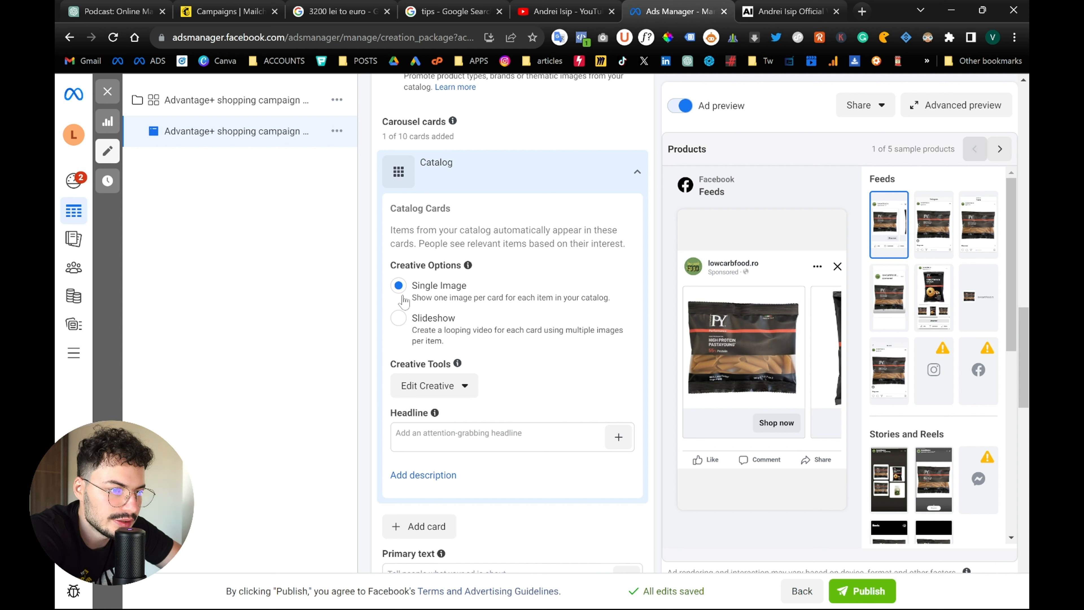
{"action": "left_click", "coordinate": [399, 319]}
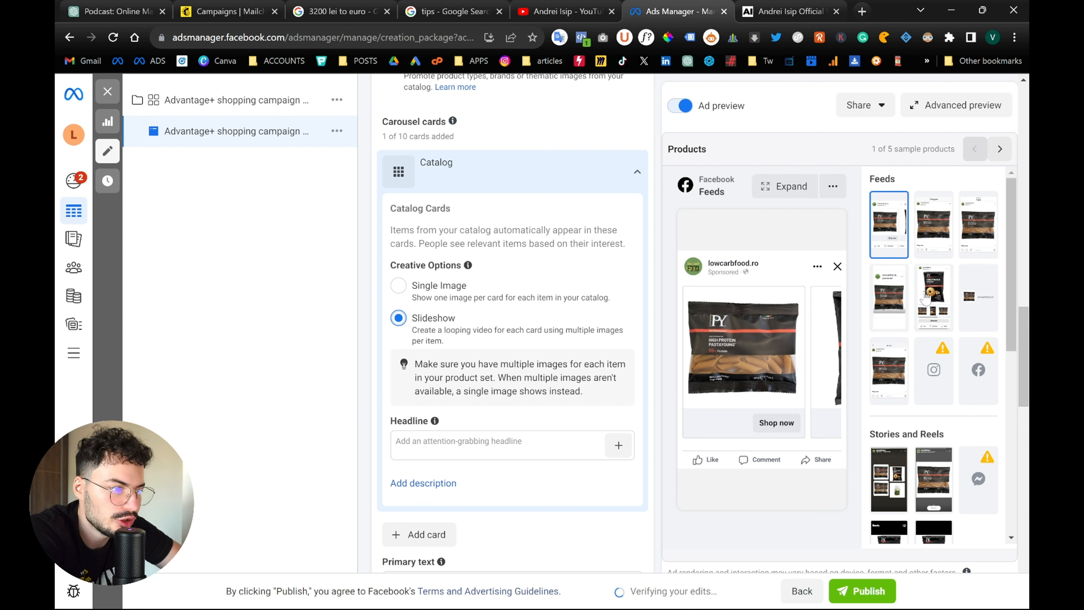
{"action": "left_click", "coordinate": [931, 296]}
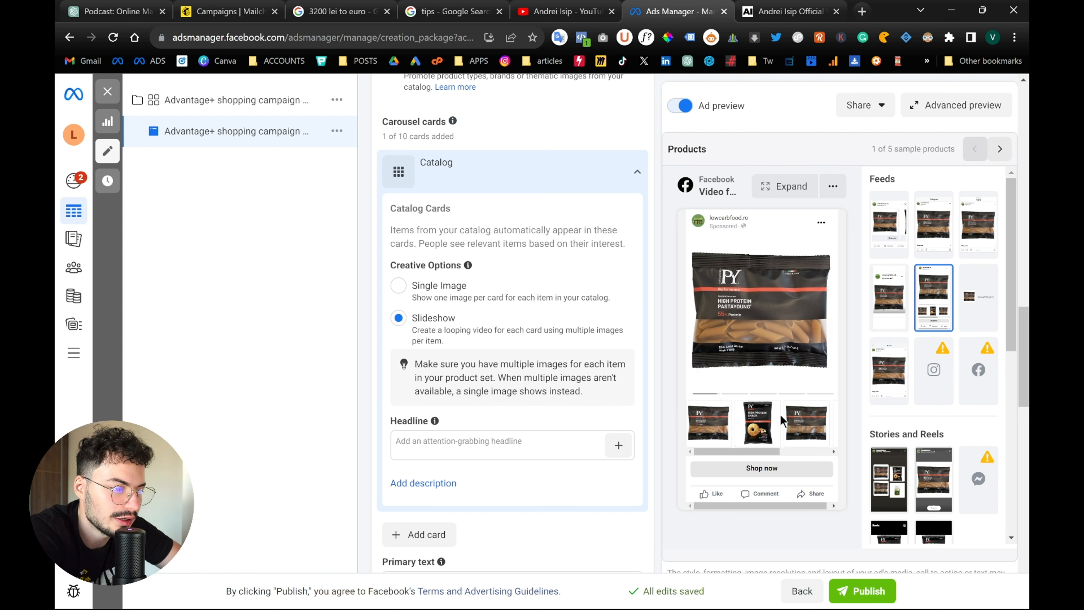
{"action": "scroll", "coordinate": [911, 461], "scroll_direction": "down", "scroll_amount": 3}
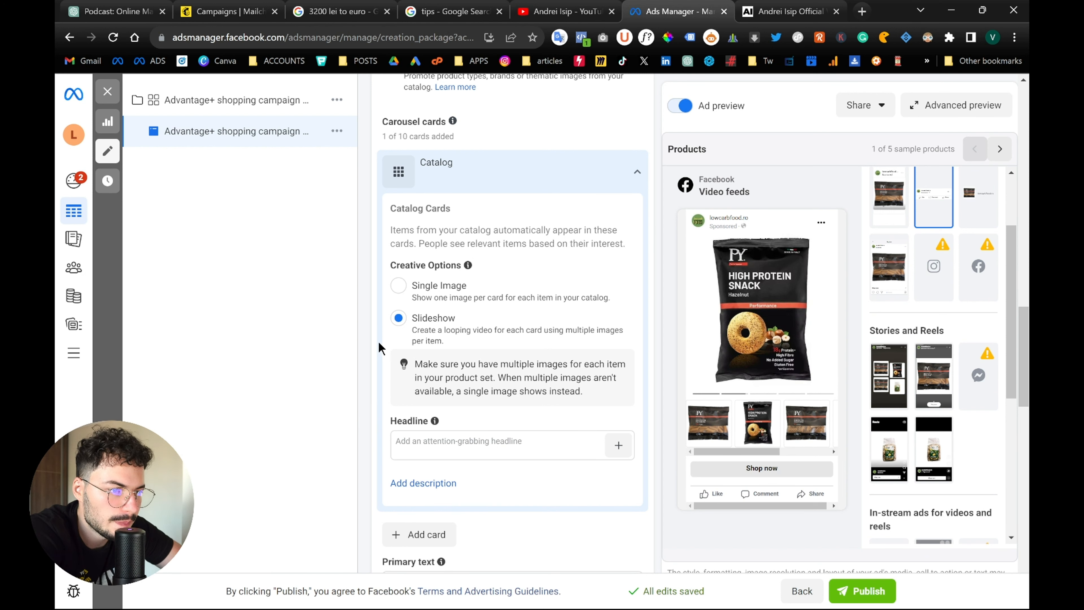
Enter "Order now" followed by the catalog's Name field as the catalog cards' headline.
{"action": "scroll", "coordinate": [379, 348], "scroll_direction": "down", "scroll_amount": 2}
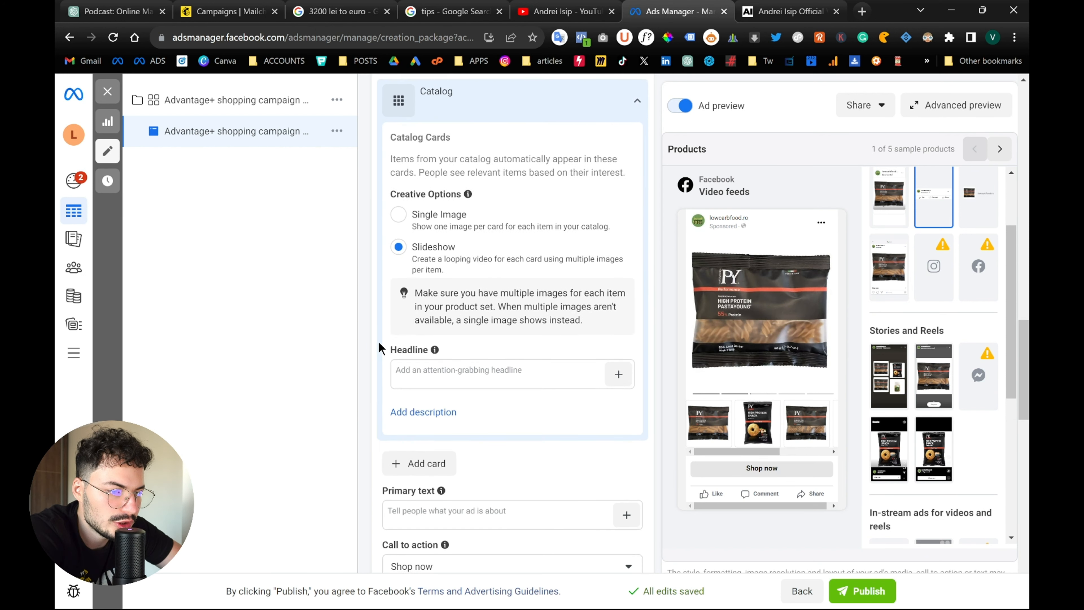
{"action": "left_click", "coordinate": [430, 366]}
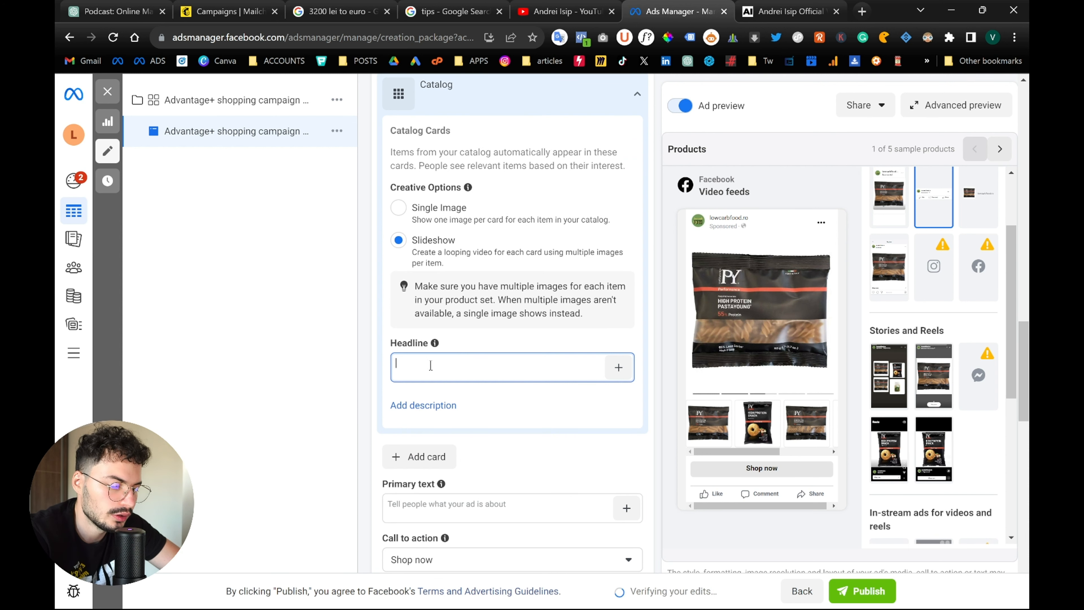
{"action": "type", "text": "Order now"}
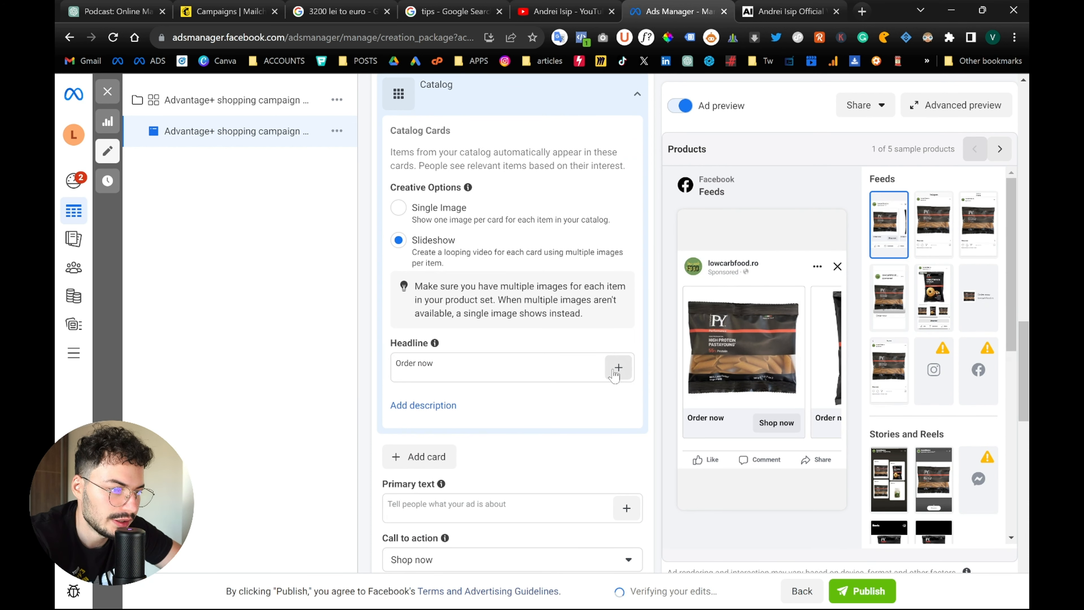
{"action": "left_click", "coordinate": [617, 368]}
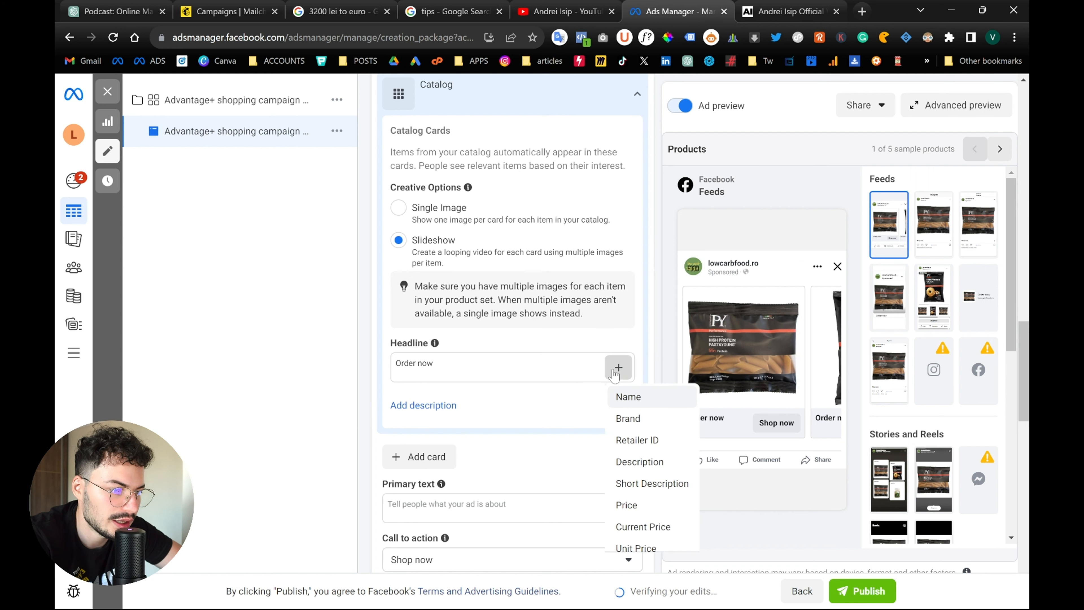
{"action": "left_click", "coordinate": [628, 398]}
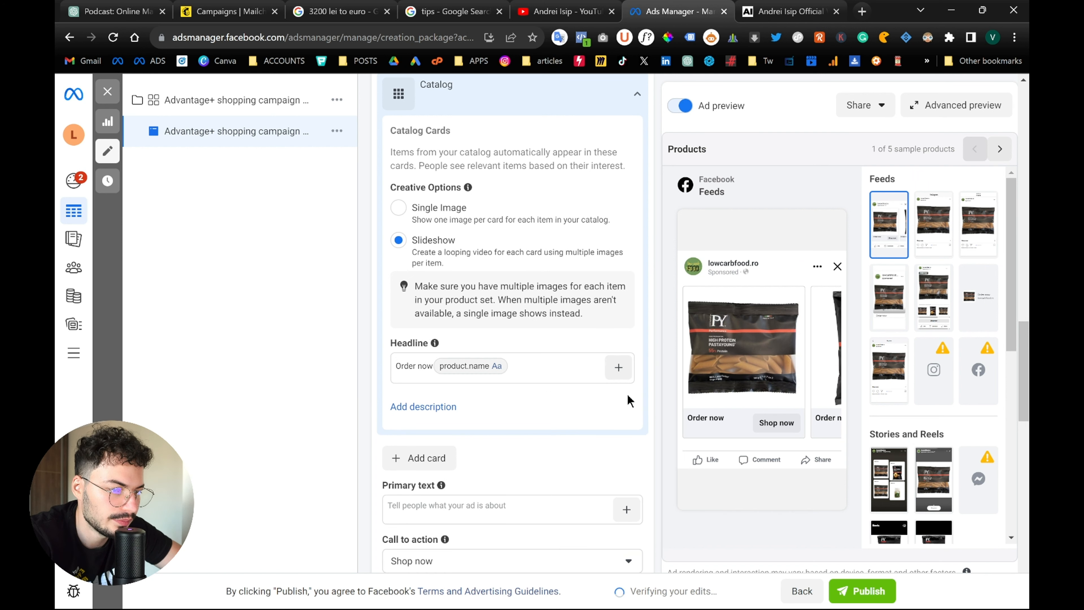
Delete the "Order now" text from the catalog cards' headline, keeping only the product name field.
{"action": "left_click", "coordinate": [425, 368]}
{"action": "key", "text": "BackSpace"}
{"action": "key", "text": "BackSpace"}
{"action": "key", "text": "BackSpace"}
{"action": "key", "text": "BackSpace"}
{"action": "key", "text": "BackSpace"}
{"action": "key", "text": "BackSpace"}
{"action": "key", "text": "BackSpace"}
{"action": "key", "text": "BackSpace"}
{"action": "key", "text": "BackSpace"}
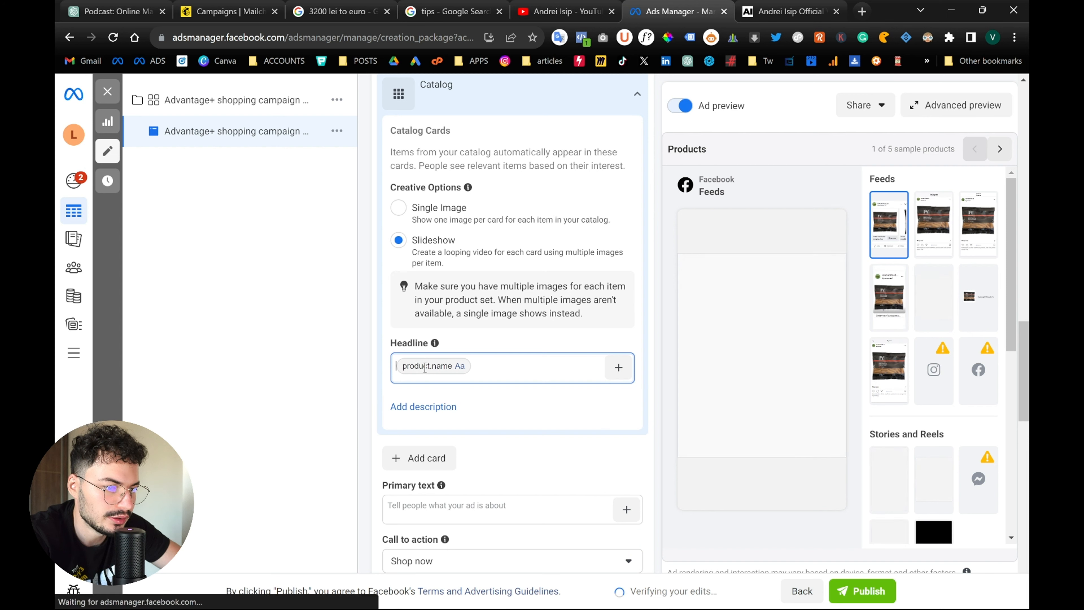
{"action": "left_click", "coordinate": [377, 340]}
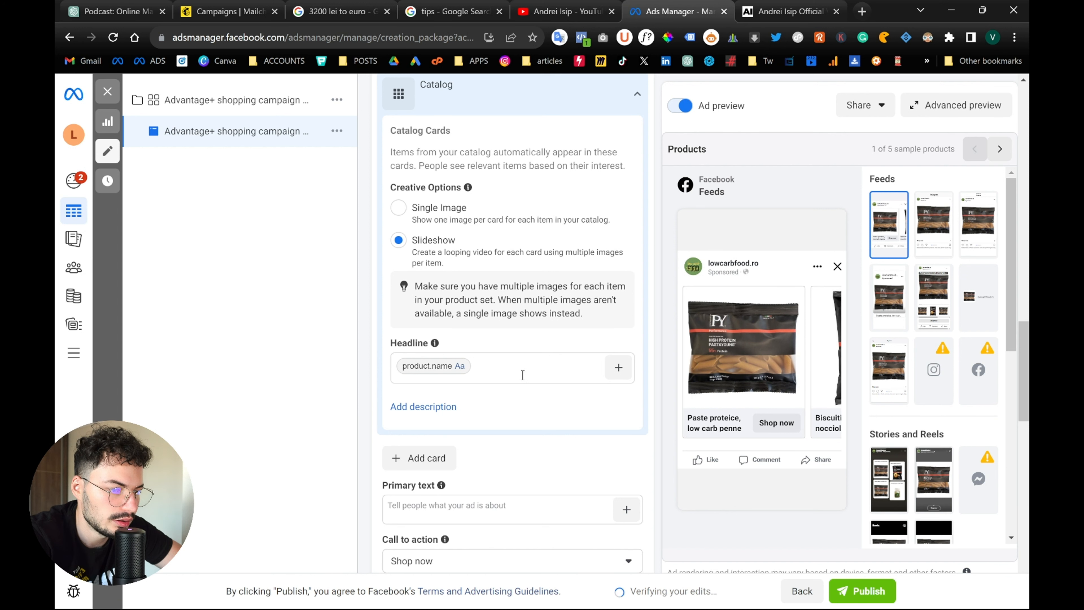
Enter "our text" as the carousel ad's primary text.
{"action": "scroll", "coordinate": [526, 413], "scroll_direction": "down", "scroll_amount": 2}
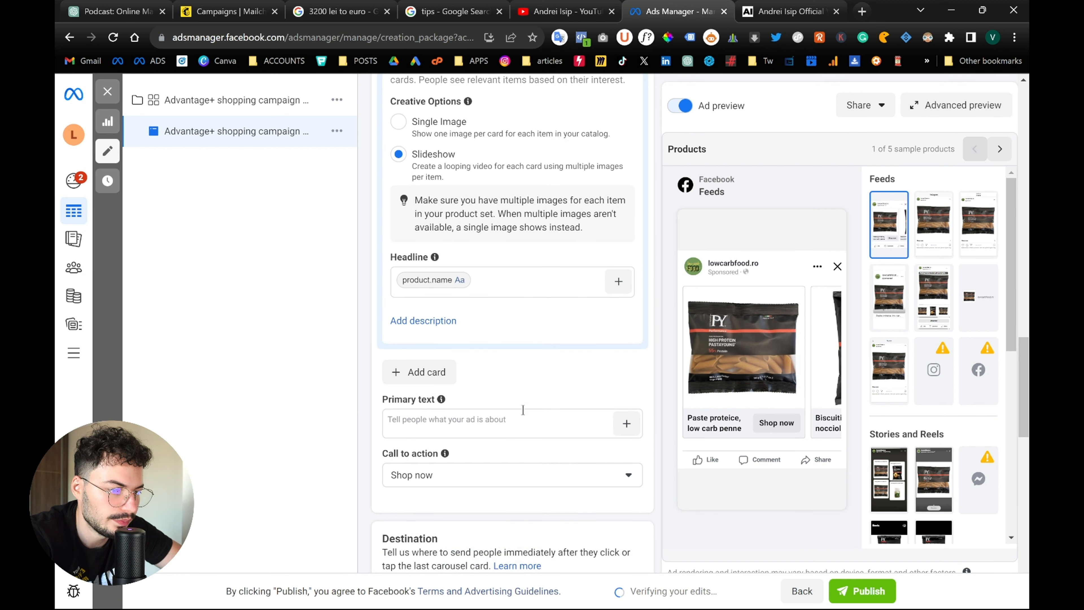
{"action": "scroll", "coordinate": [480, 391], "scroll_direction": "down", "scroll_amount": 1}
{"action": "left_click", "coordinate": [451, 377]}
{"action": "type", "text": "our te"}
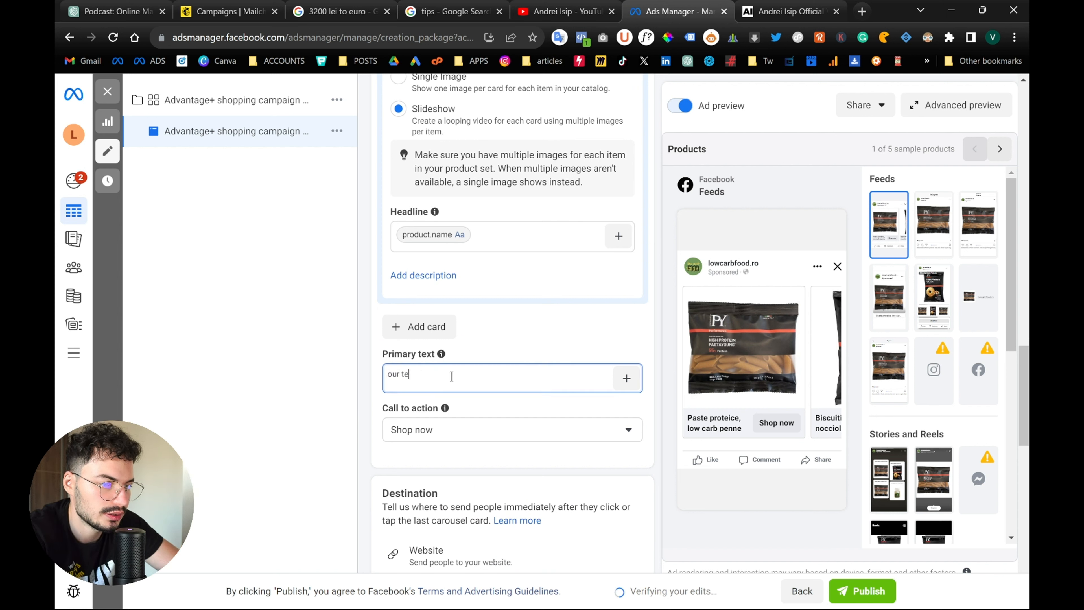
{"action": "type", "text": "xt"}
{"action": "left_click", "coordinate": [372, 374]}
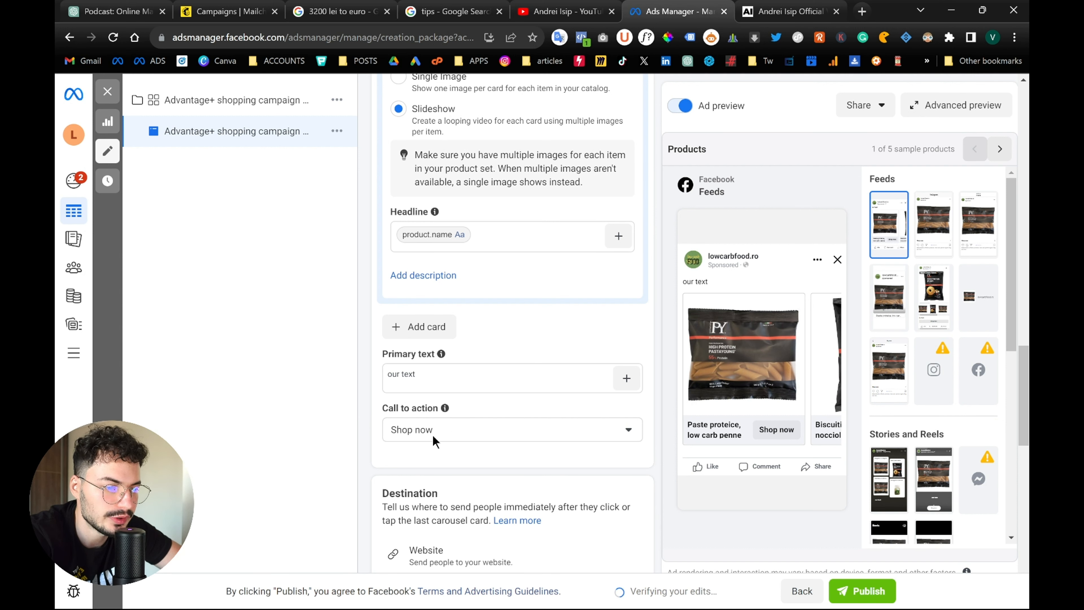
Try to fill the website deep link by inserting the catalog's URL field.
{"action": "scroll", "coordinate": [370, 387], "scroll_direction": "down", "scroll_amount": 3}
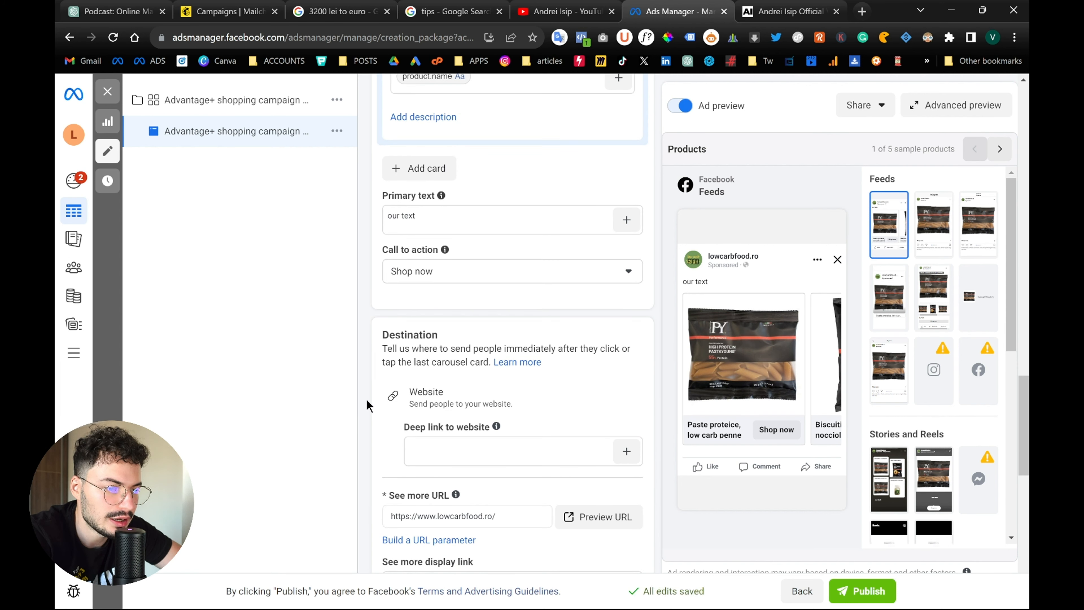
{"action": "scroll", "coordinate": [367, 405], "scroll_direction": "up", "scroll_amount": 1}
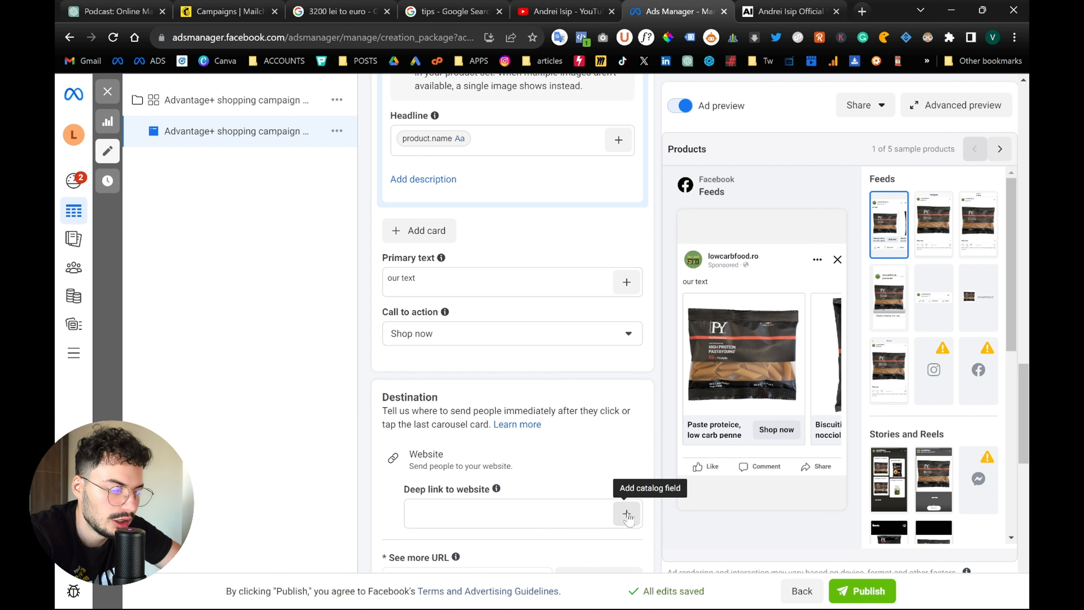
{"action": "left_click", "coordinate": [626, 514]}
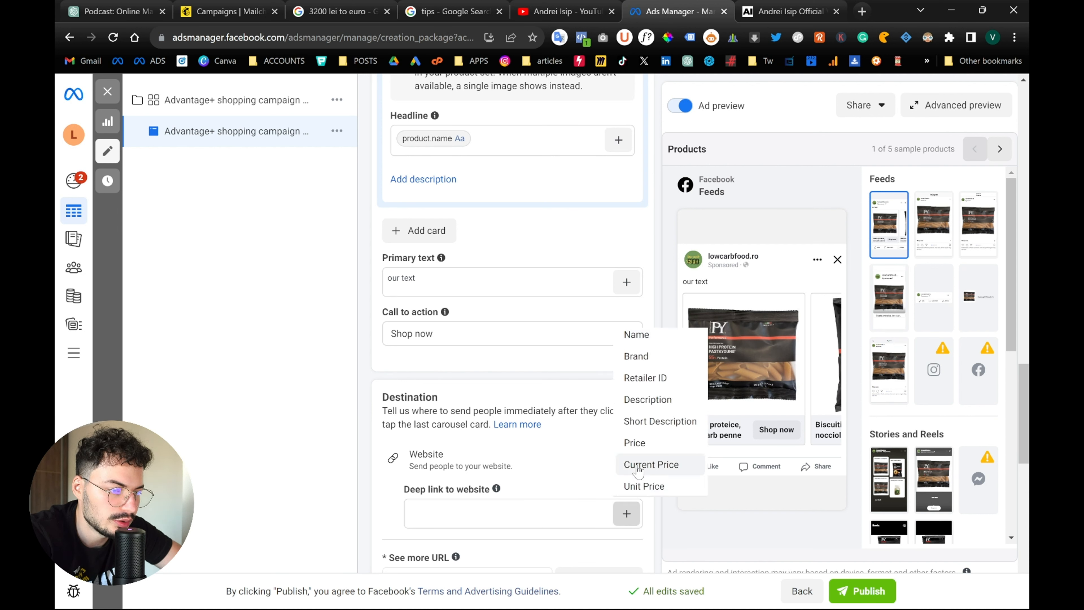
{"action": "scroll", "coordinate": [638, 470], "scroll_direction": "down", "scroll_amount": 3}
{"action": "scroll", "coordinate": [638, 470], "scroll_direction": "down", "scroll_amount": 2}
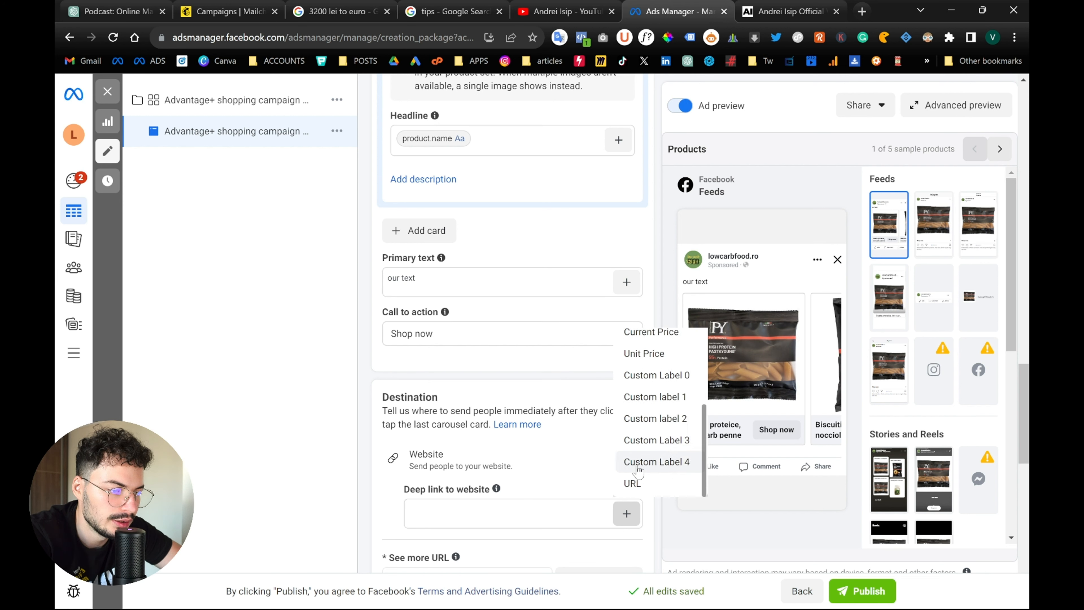
{"action": "left_click", "coordinate": [636, 481]}
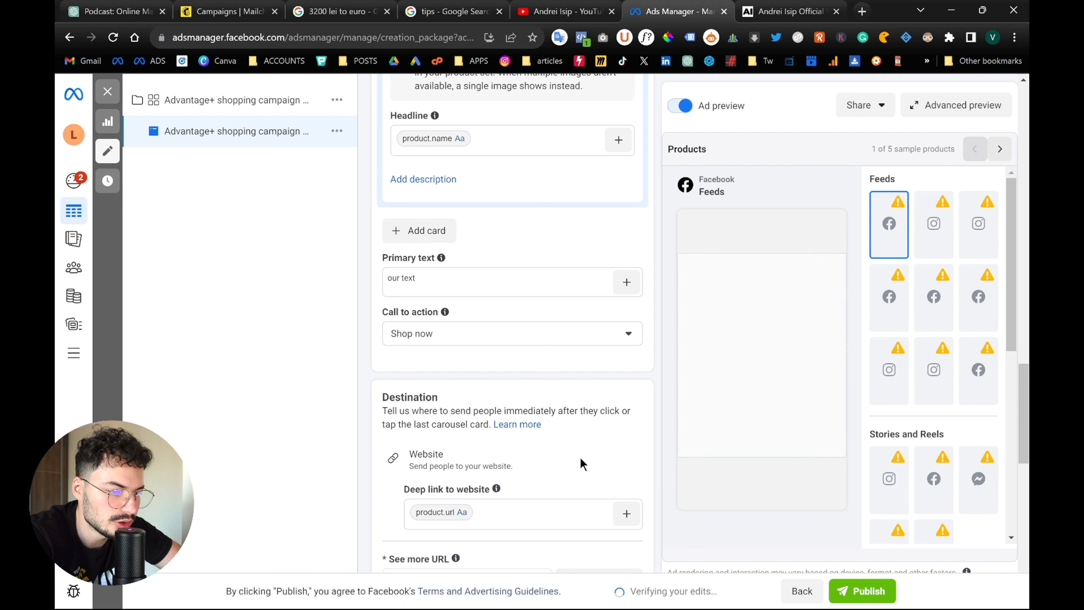
Replace the inserted catalog field in the website deep link with the written tag {{product.url}}.
{"action": "left_click", "coordinate": [510, 511]}
{"action": "key", "text": "BackSpace"}
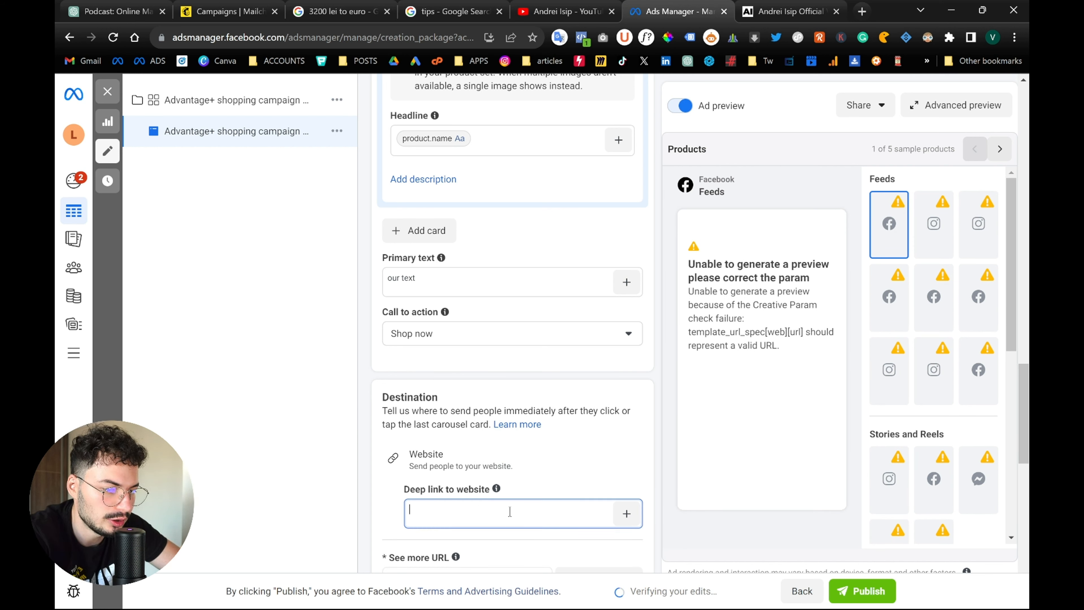
{"action": "type", "text": "ÄÄ"}
{"action": "key", "text": "BackSpace"}
{"action": "key", "text": "BackSpace"}
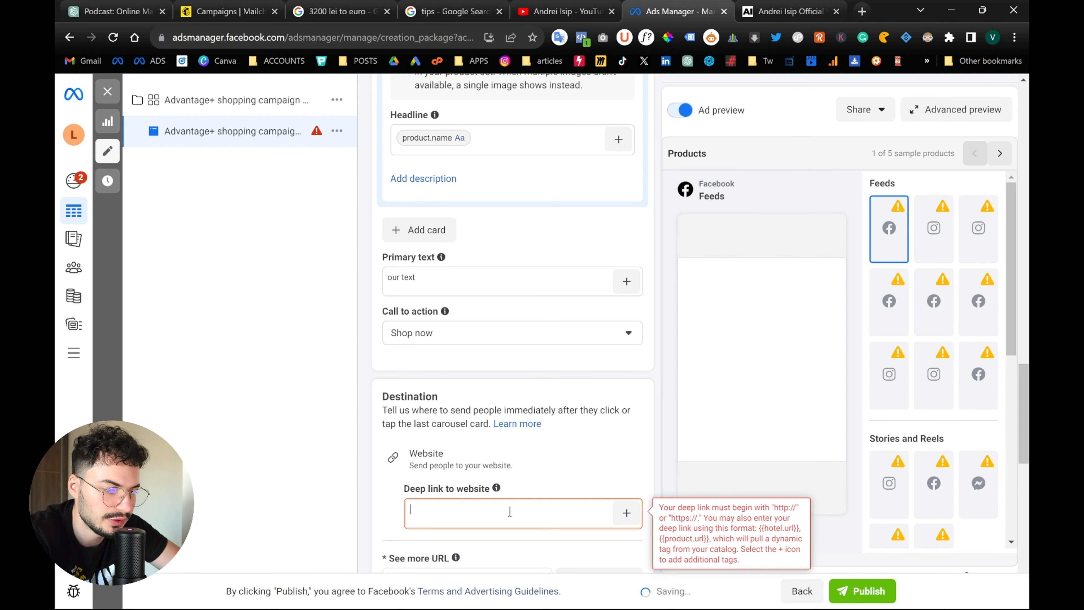
{"action": "type", "text": "{{product.url}}"}
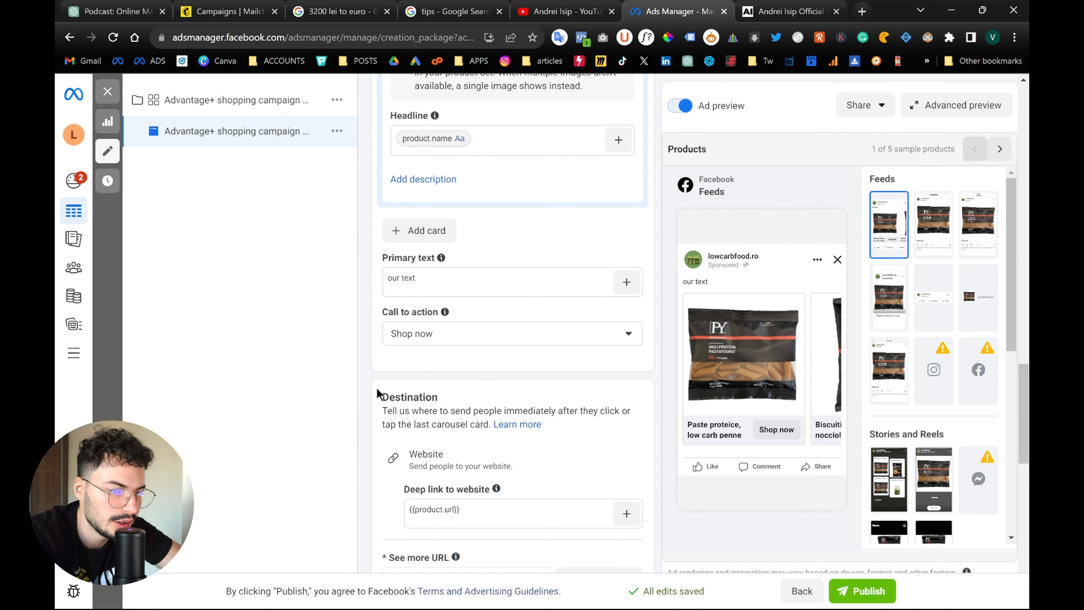
Open the URL parameter builder in the ad's Tracking section and set the campaign source to facebook_ads.
{"action": "scroll", "coordinate": [367, 389], "scroll_direction": "down", "scroll_amount": 4}
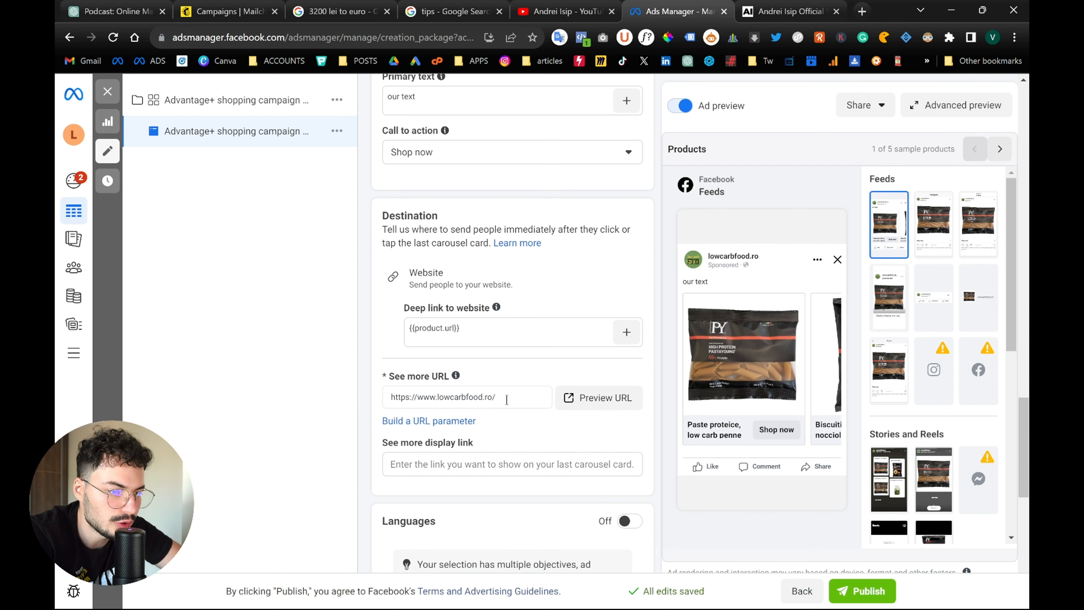
{"action": "scroll", "coordinate": [368, 465], "scroll_direction": "down", "scroll_amount": 8}
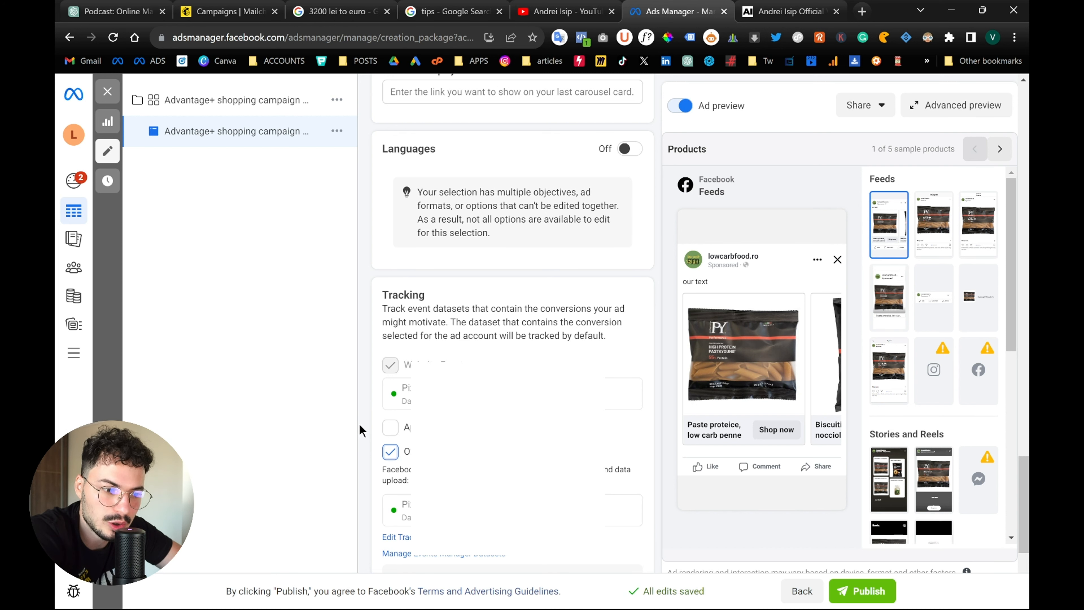
{"action": "scroll", "coordinate": [358, 423], "scroll_direction": "down", "scroll_amount": 5}
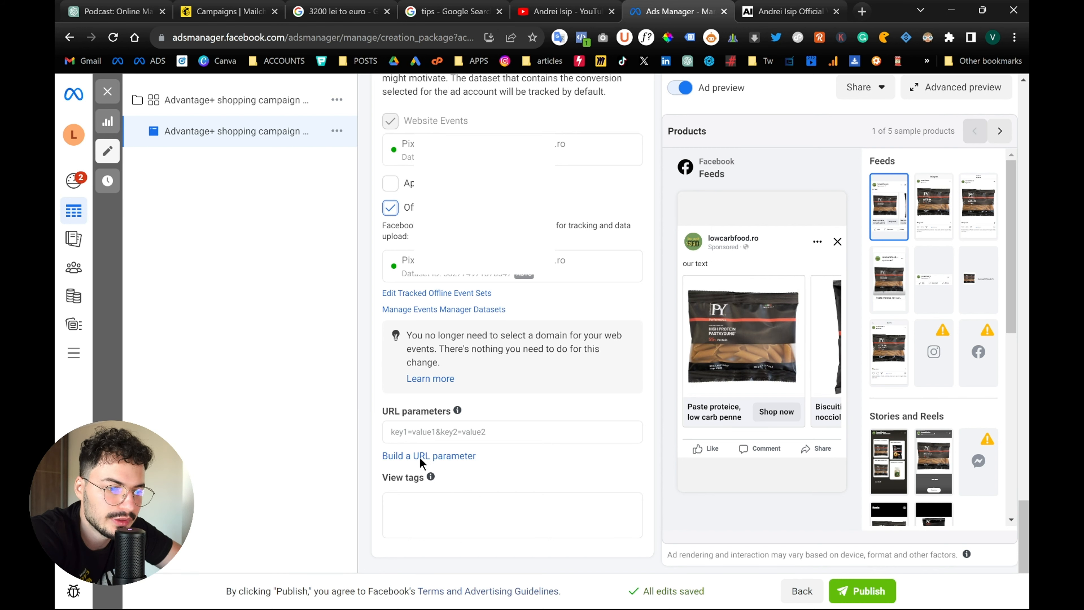
{"action": "left_click", "coordinate": [448, 456]}
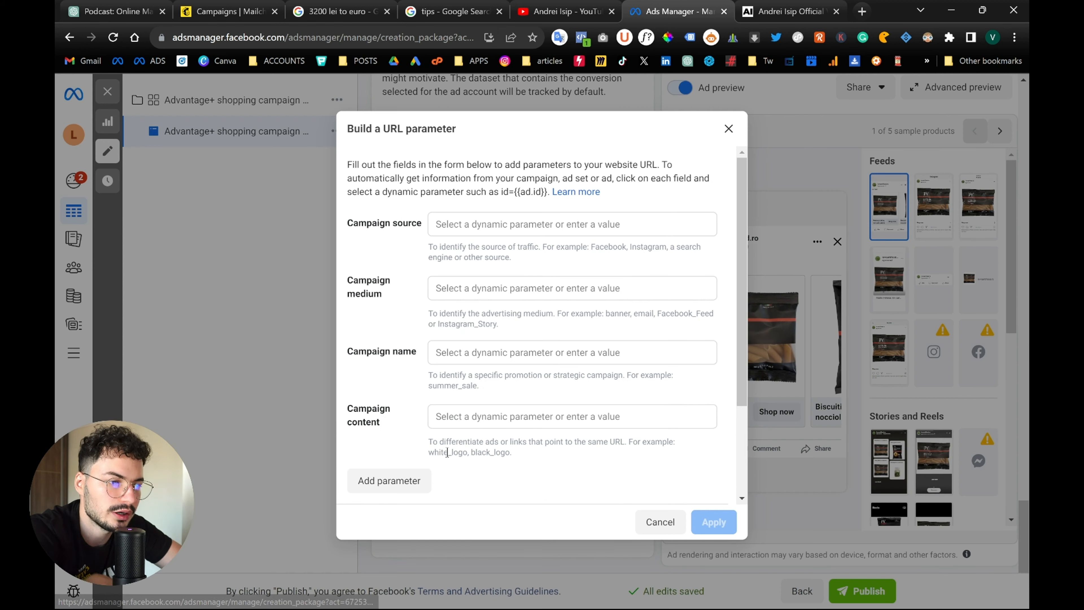
{"action": "left_click", "coordinate": [527, 224]}
{"action": "type", "text": "facebook"}
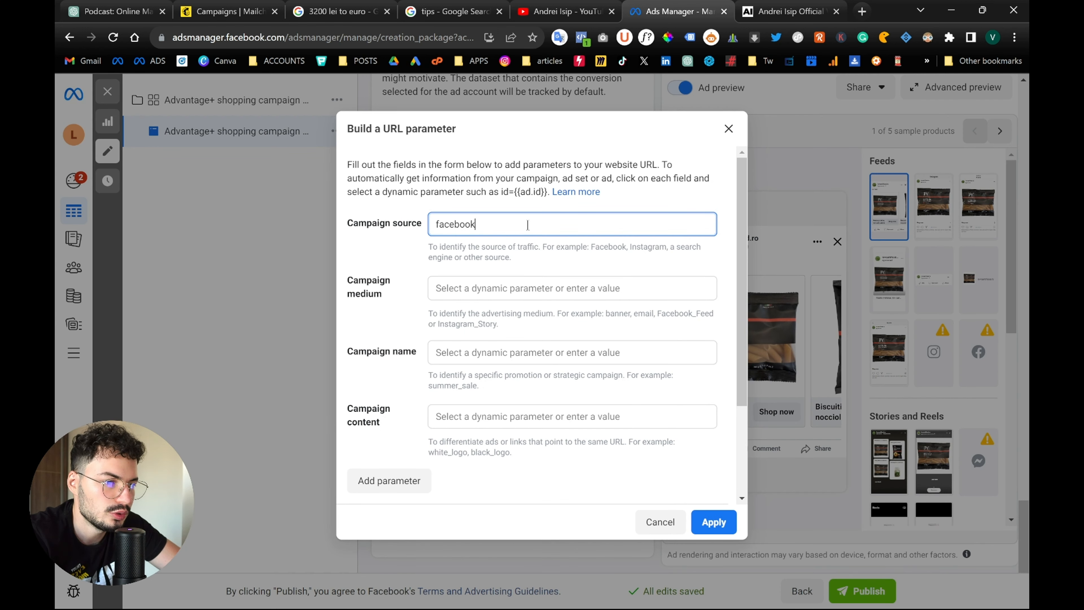
{"action": "type", "text": "_ads"}
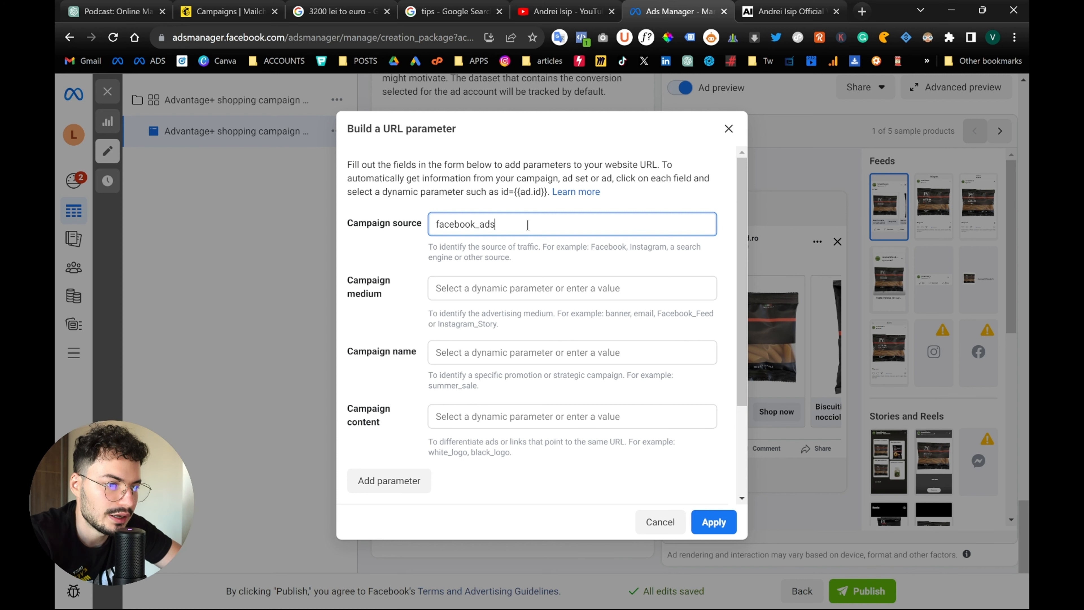
{"action": "left_click", "coordinate": [410, 251]}
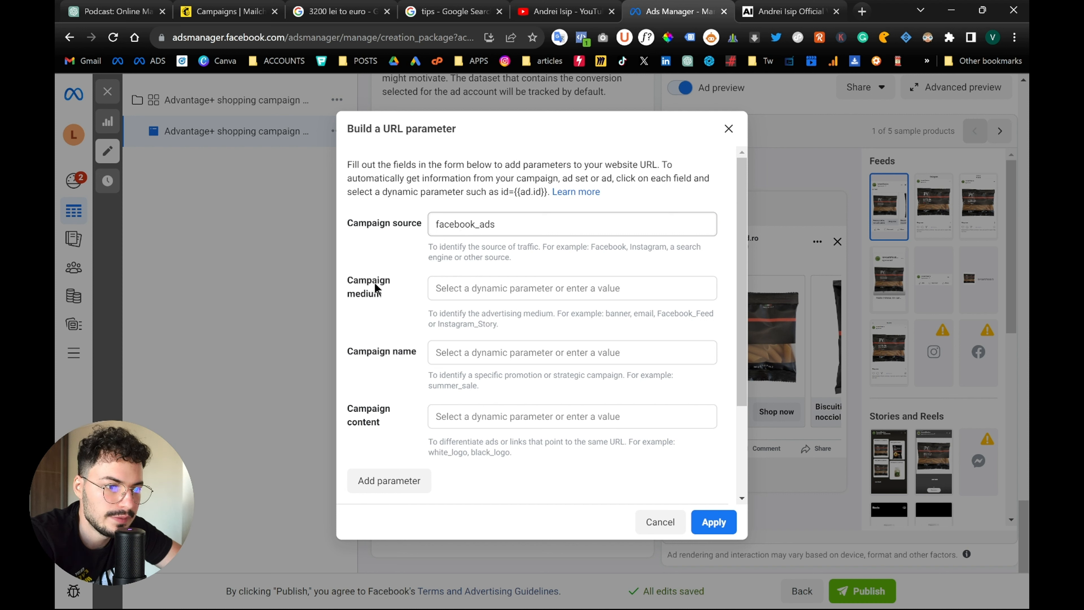
Set the campaign medium parameter to {{placement}} and the campaign name parameter to {{campaign.name}}.
{"action": "left_click", "coordinate": [436, 286]}
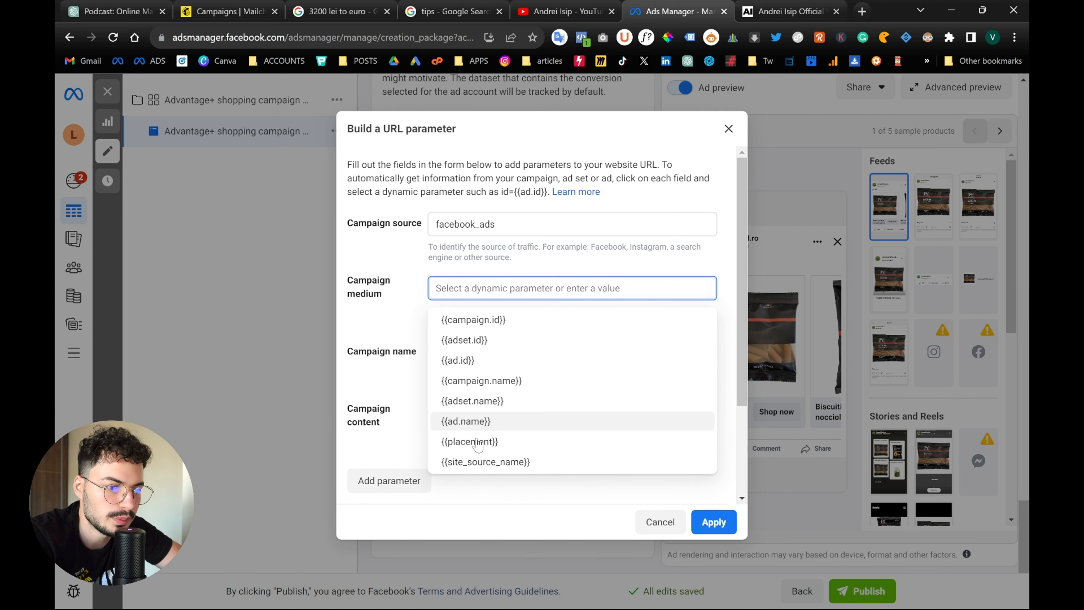
{"action": "left_click", "coordinate": [470, 441]}
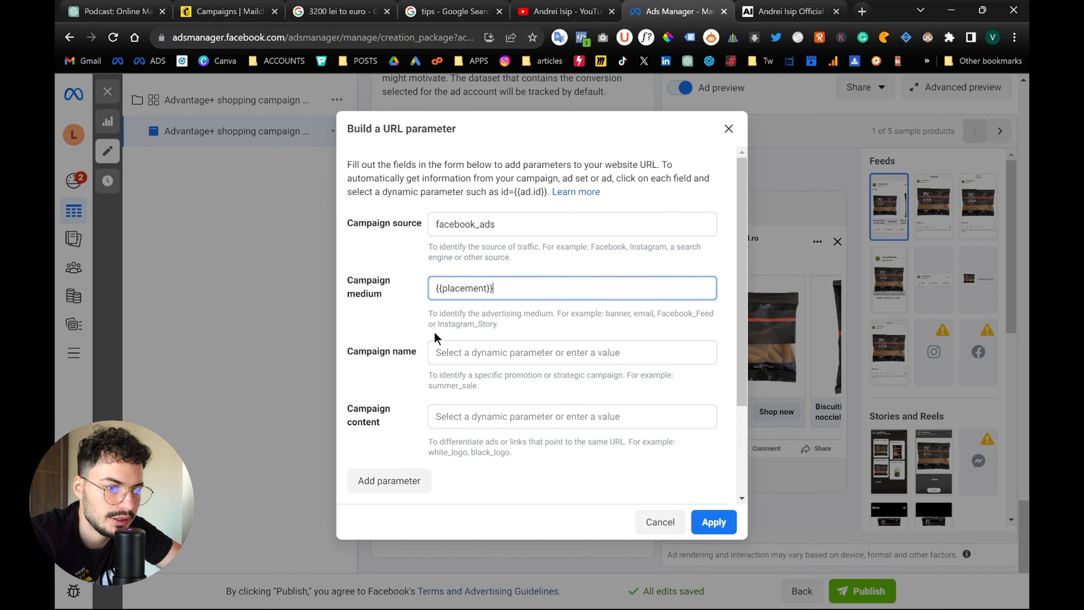
{"action": "left_click", "coordinate": [460, 353]}
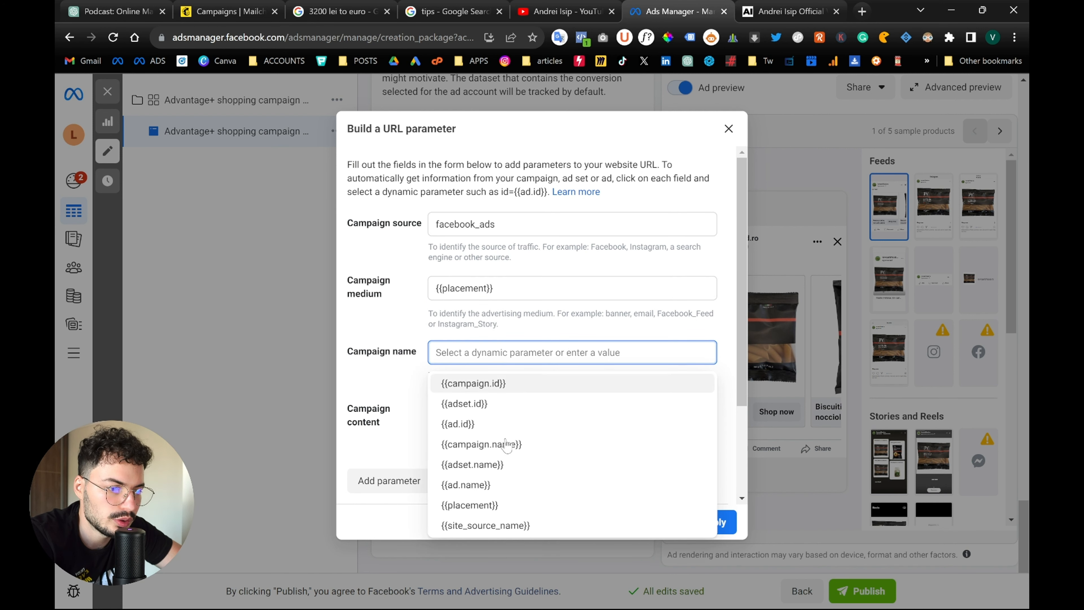
{"action": "left_click", "coordinate": [473, 444]}
Set the campaign content parameter to {{ad.name}}.
{"action": "scroll", "coordinate": [408, 403], "scroll_direction": "down", "scroll_amount": 1}
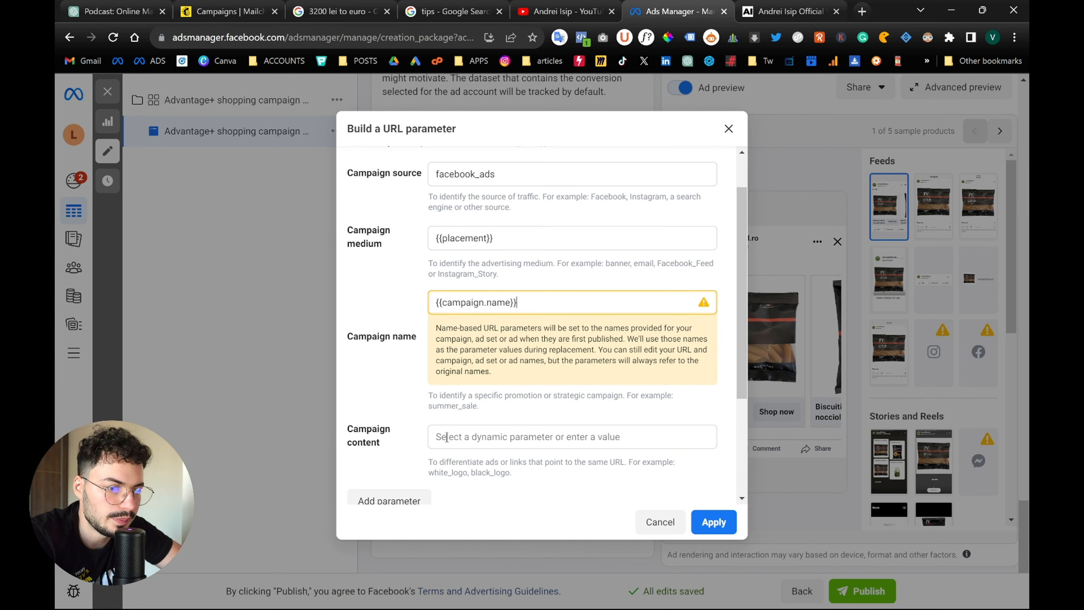
{"action": "left_click", "coordinate": [442, 436]}
{"action": "left_click", "coordinate": [487, 369]}
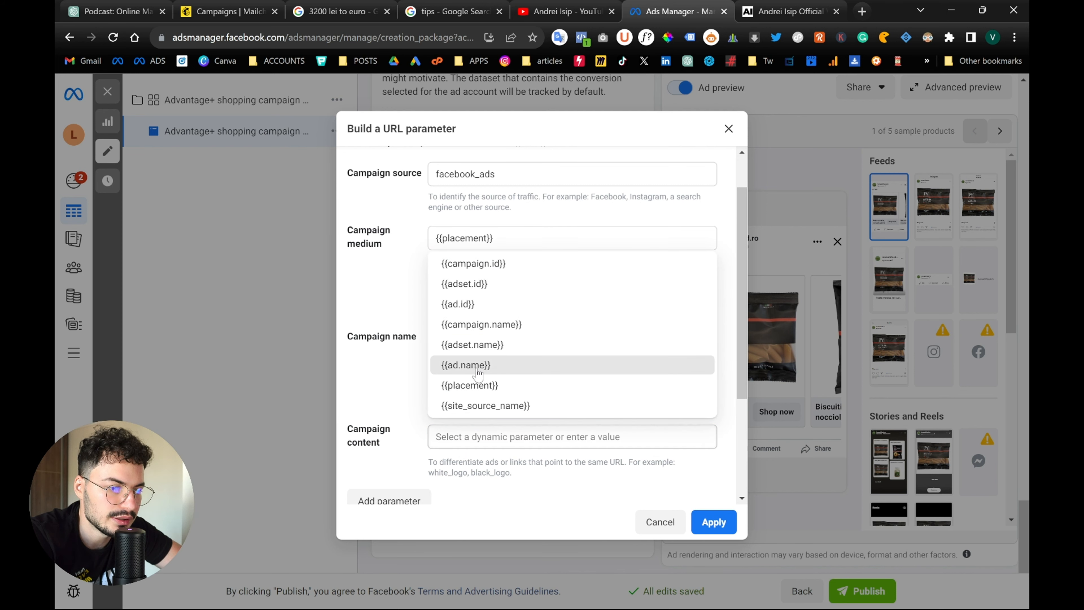
{"action": "scroll", "coordinate": [396, 364], "scroll_direction": "down", "scroll_amount": 3}
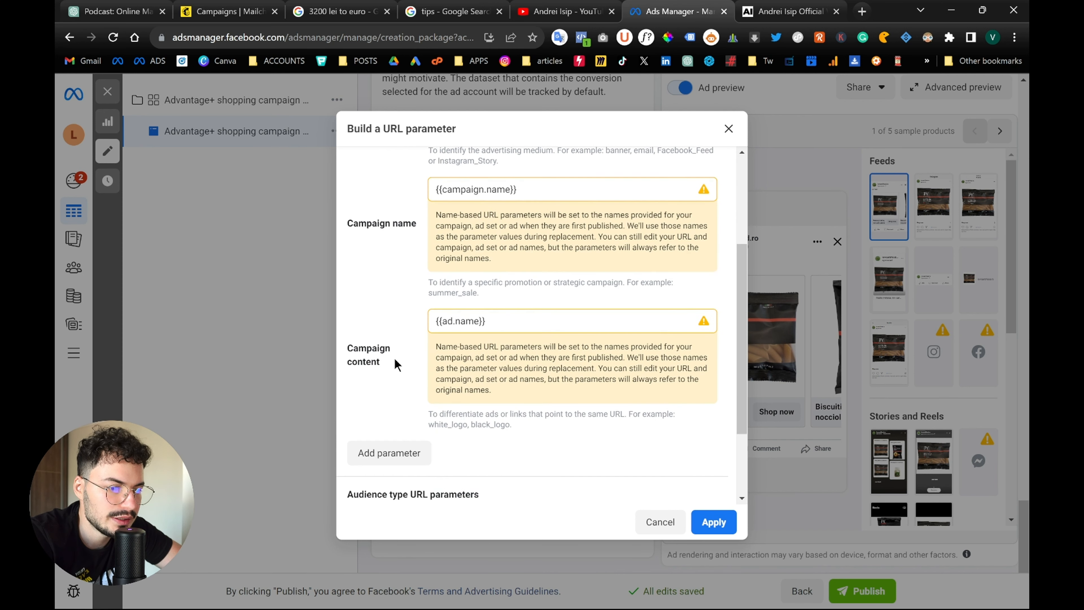
{"action": "scroll", "coordinate": [397, 363], "scroll_direction": "up", "scroll_amount": 4}
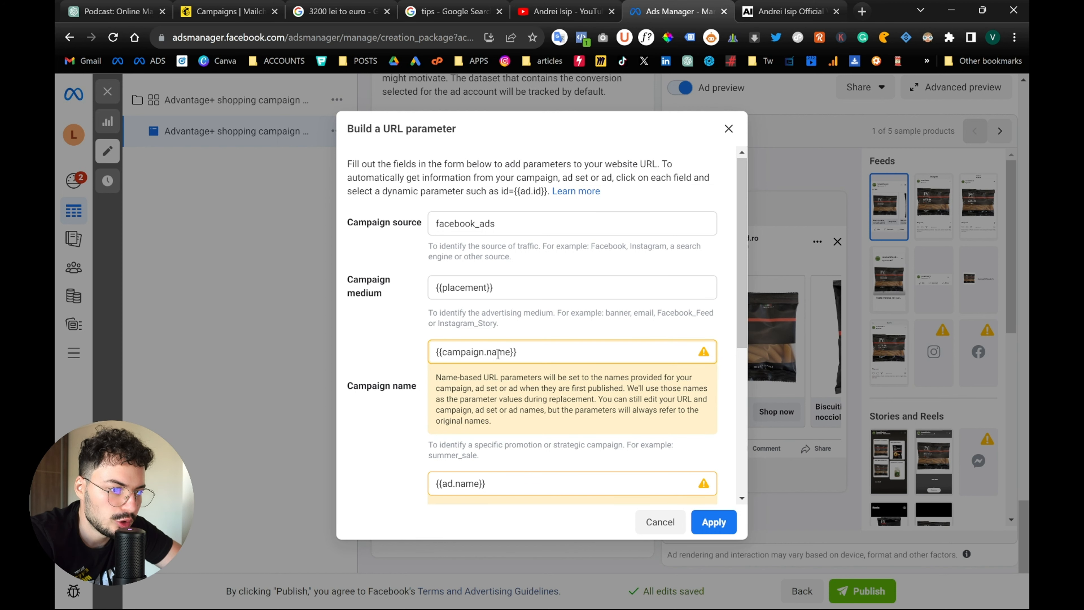
{"action": "left_click", "coordinate": [475, 354]}
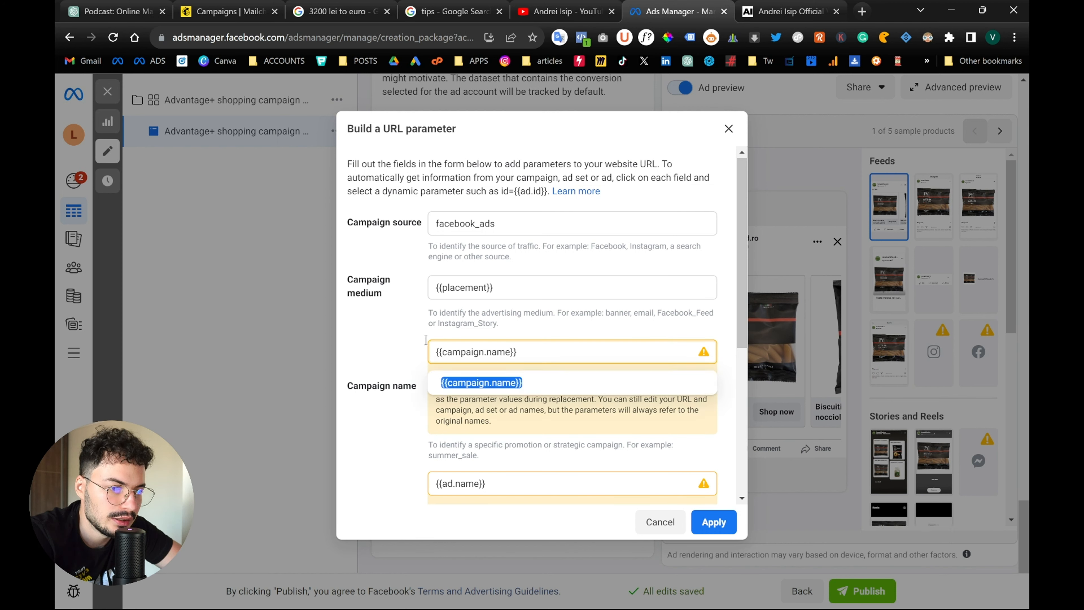
{"action": "left_click", "coordinate": [407, 341]}
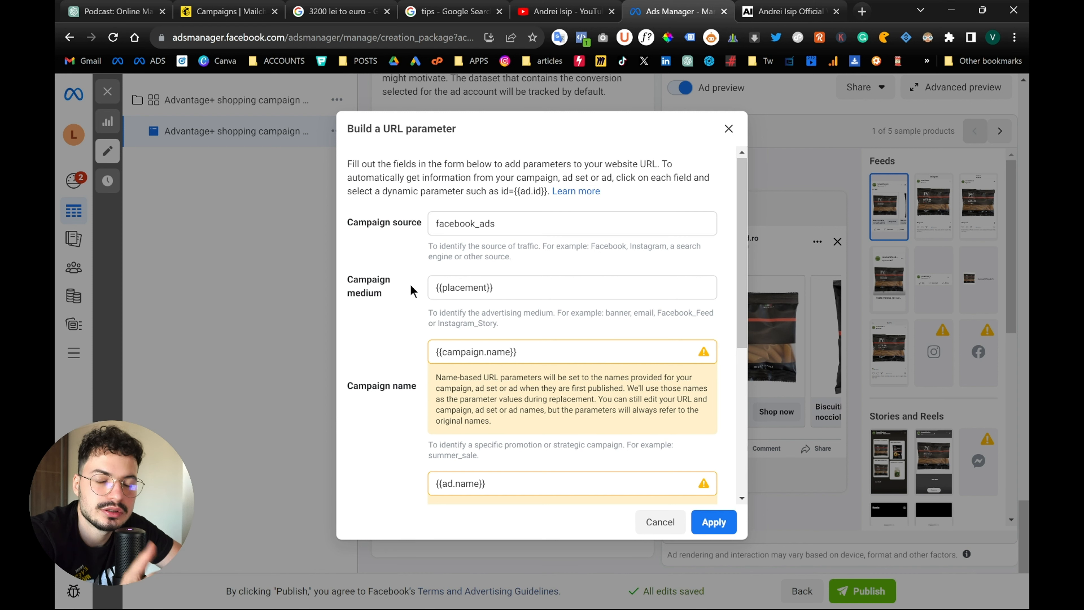
{"action": "scroll", "coordinate": [411, 356], "scroll_direction": "down", "scroll_amount": 5}
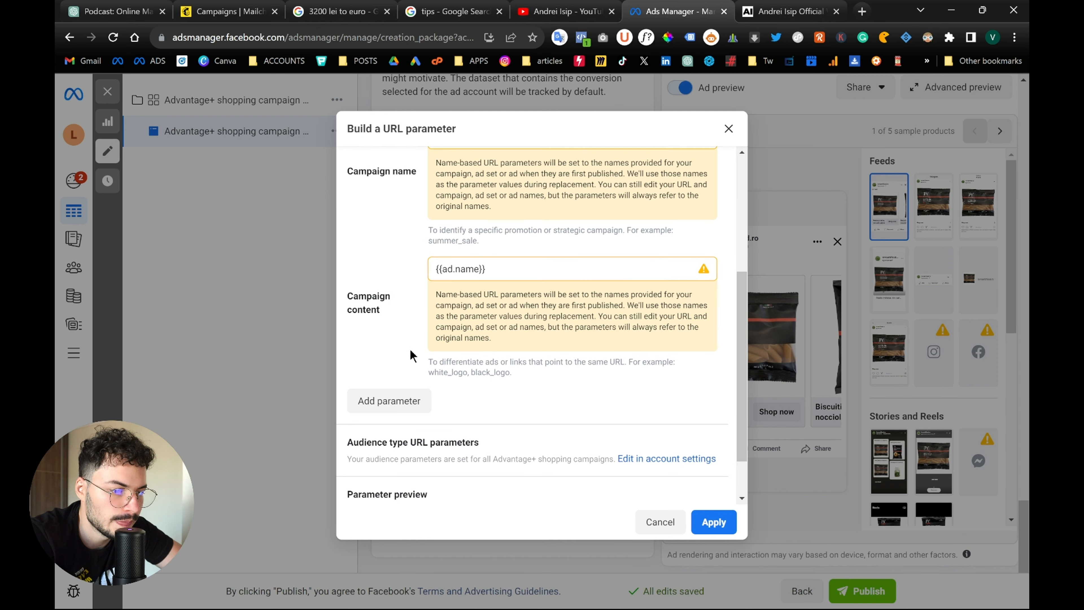
Check the completed source, medium, name and content parameters and apply them to the ad's URL tracking.
{"action": "scroll", "coordinate": [411, 355], "scroll_direction": "up", "scroll_amount": 5}
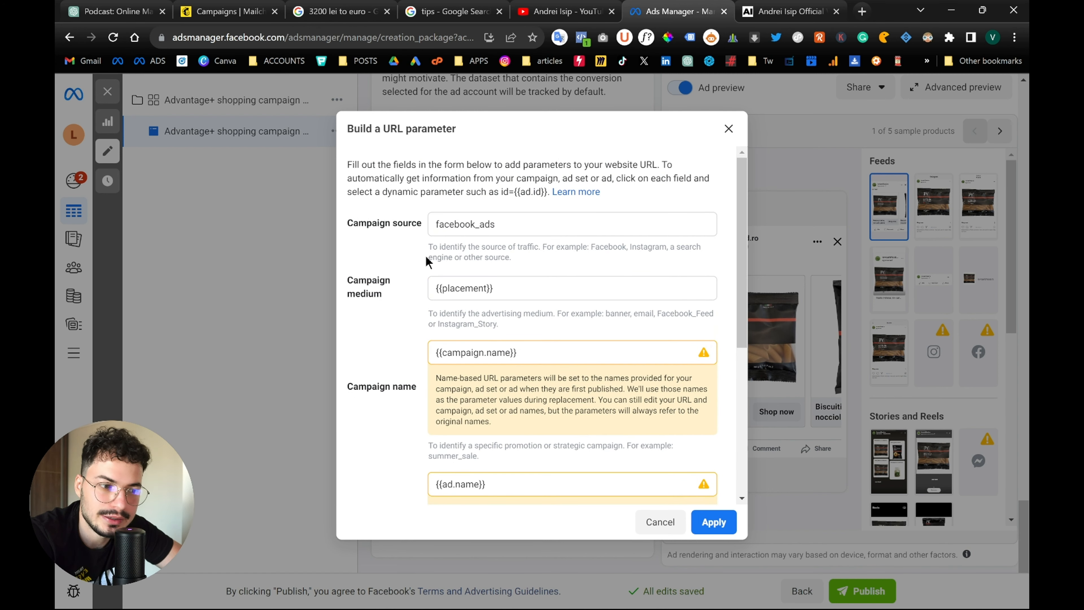
{"action": "scroll", "coordinate": [411, 378], "scroll_direction": "down", "scroll_amount": 5}
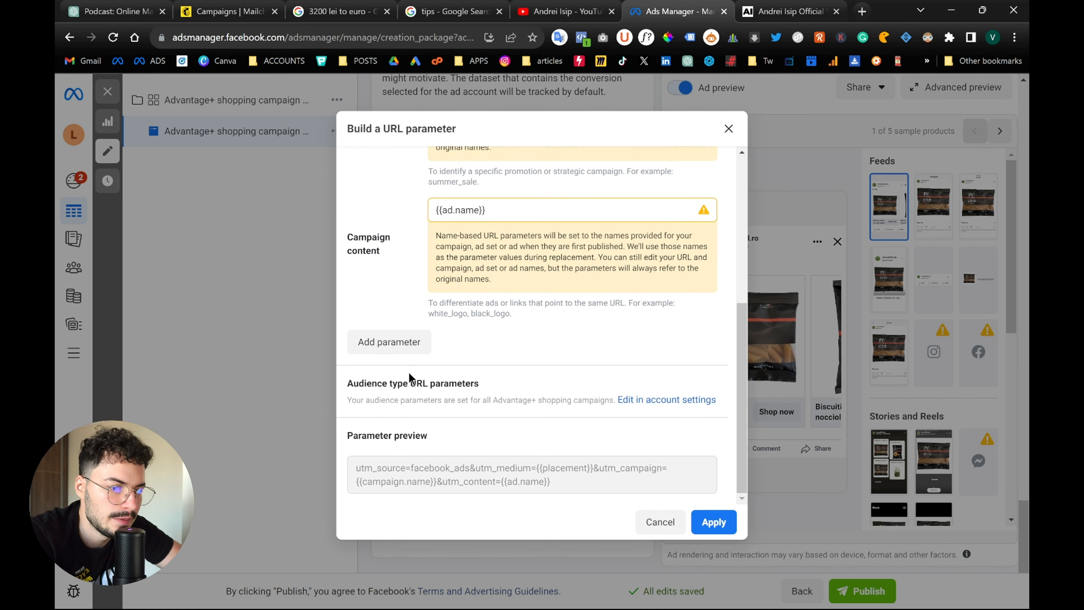
{"action": "left_click", "coordinate": [705, 523]}
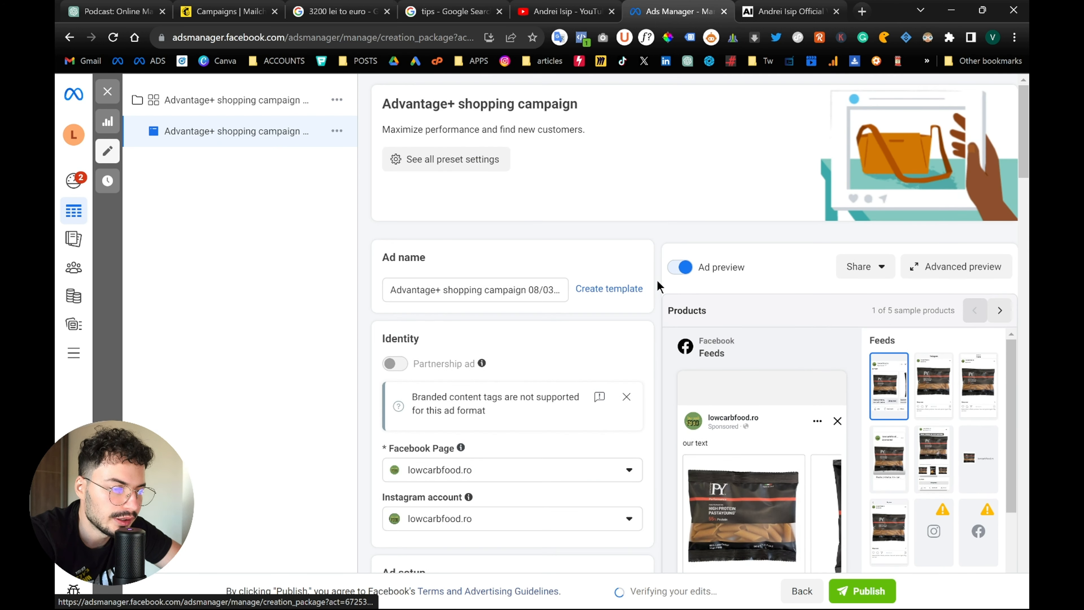
Leave the Advantage+ shopping campaign editor and start a new sales campaign.
{"action": "scroll", "coordinate": [659, 285], "scroll_direction": "down", "scroll_amount": 6}
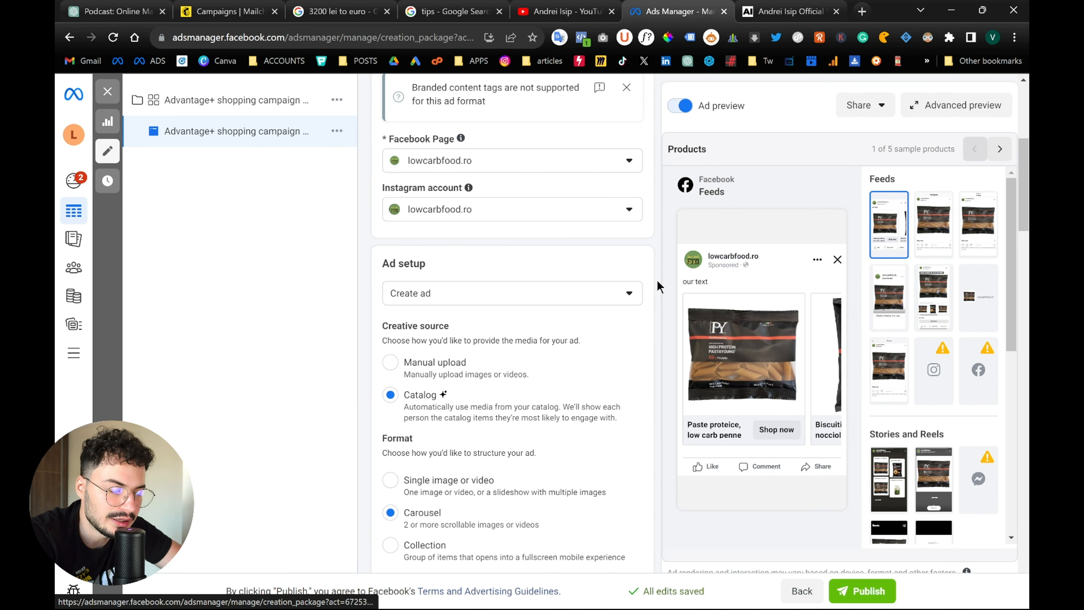
{"action": "scroll", "coordinate": [659, 286], "scroll_direction": "down", "scroll_amount": 2}
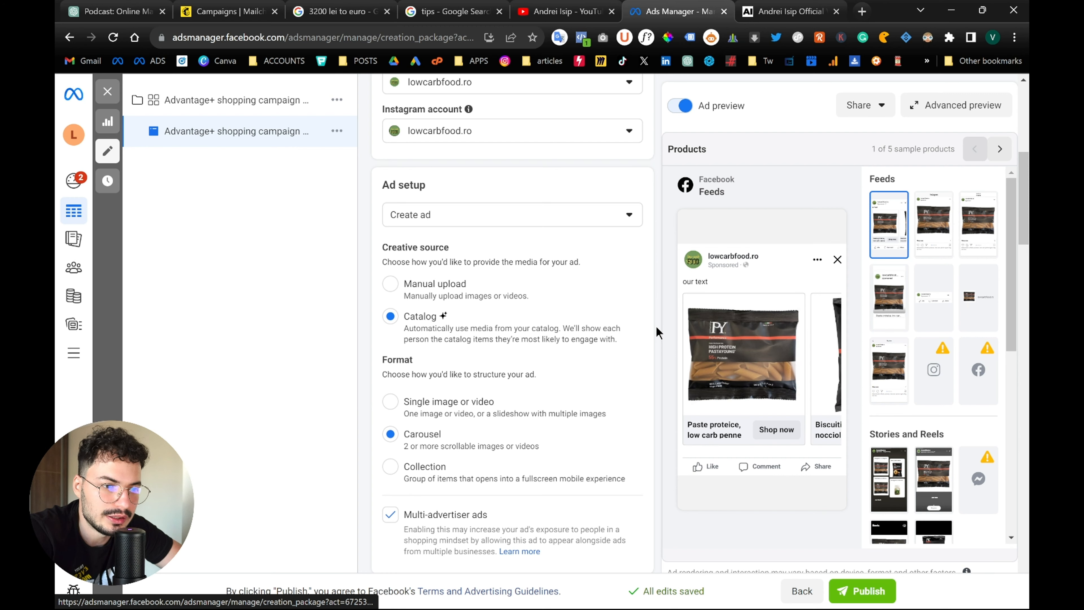
{"action": "scroll", "coordinate": [659, 335], "scroll_direction": "up", "scroll_amount": 4}
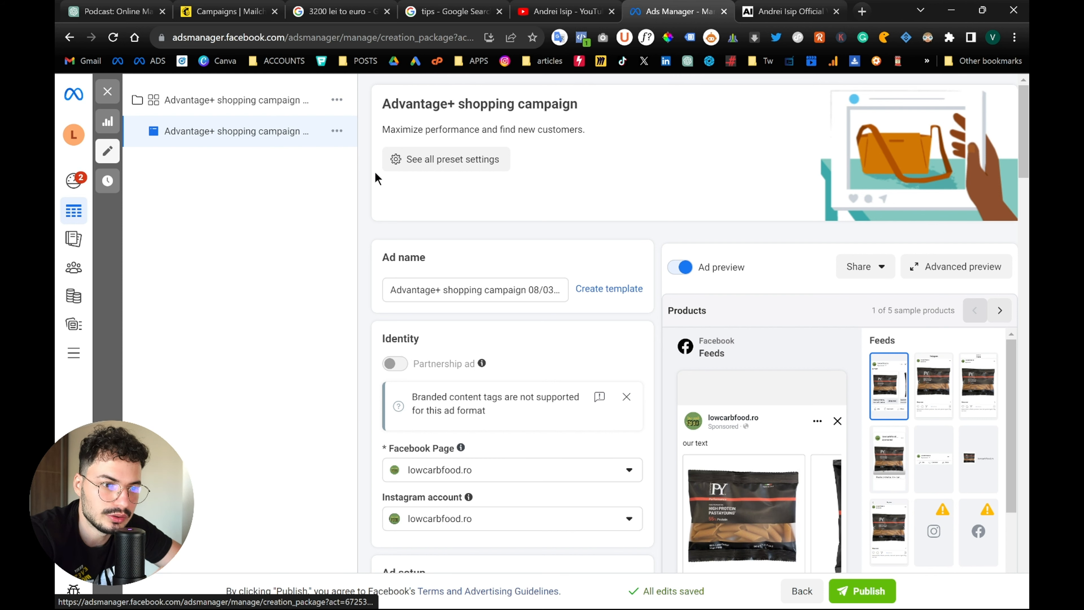
{"action": "left_click", "coordinate": [108, 91]}
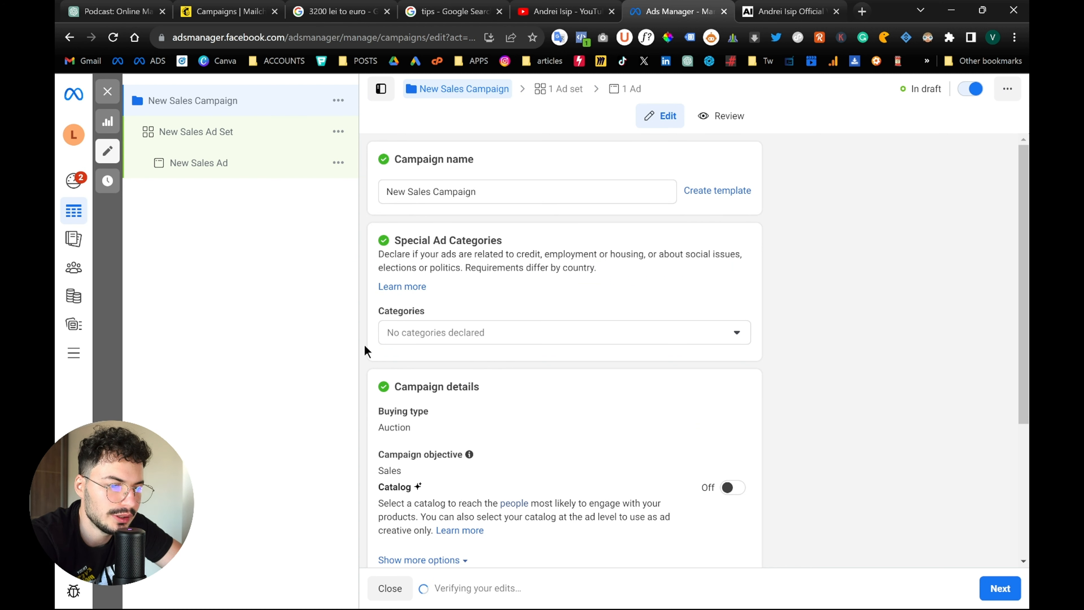
Turn on the catalog for the new sales campaign and continue to its ad set.
{"action": "scroll", "coordinate": [366, 351], "scroll_direction": "down", "scroll_amount": 4}
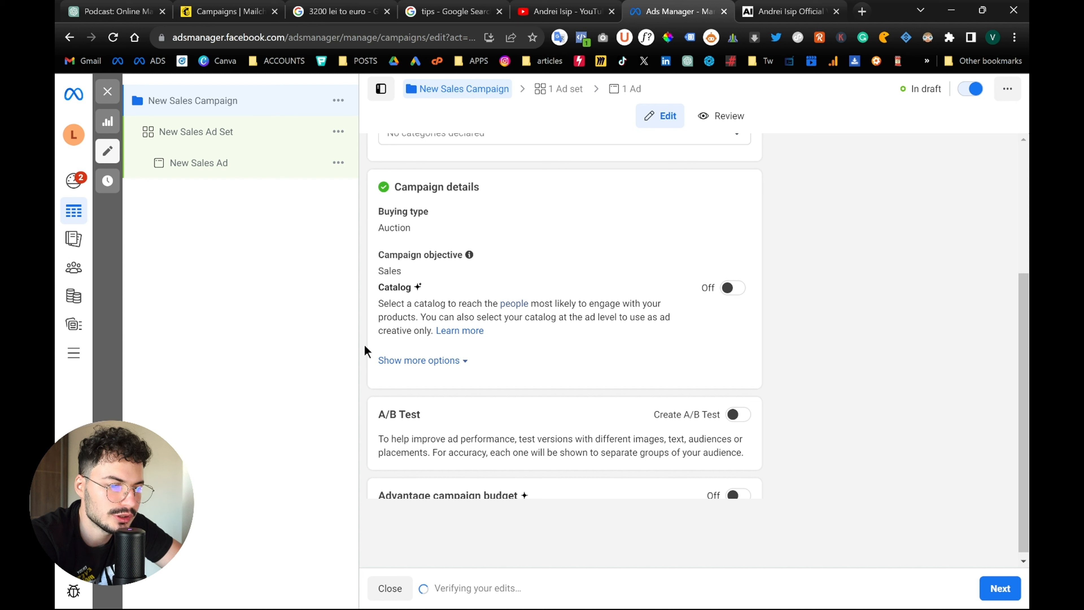
{"action": "left_click", "coordinate": [739, 289]}
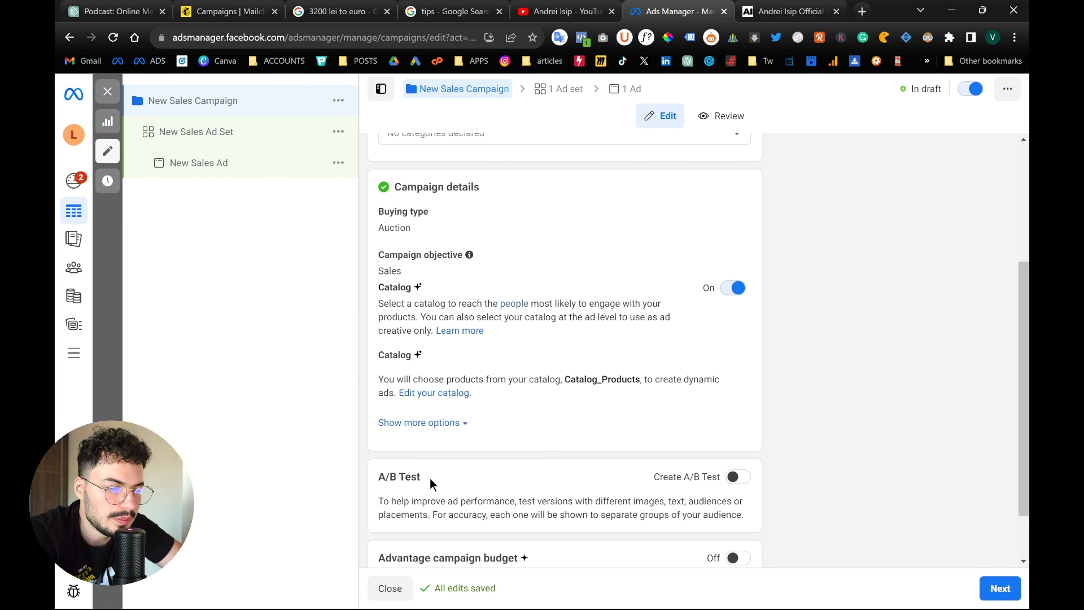
{"action": "scroll", "coordinate": [364, 460], "scroll_direction": "down", "scroll_amount": 2}
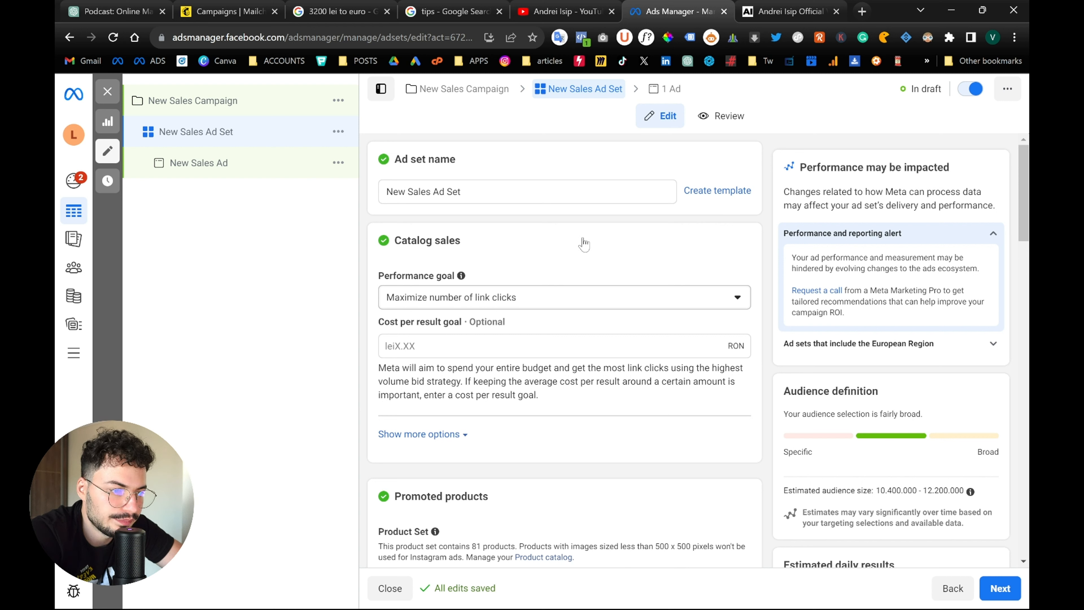
Set the ad set's performance goal to Maximize number of conversions with Purchase as the conversion event.
{"action": "left_click", "coordinate": [593, 302]}
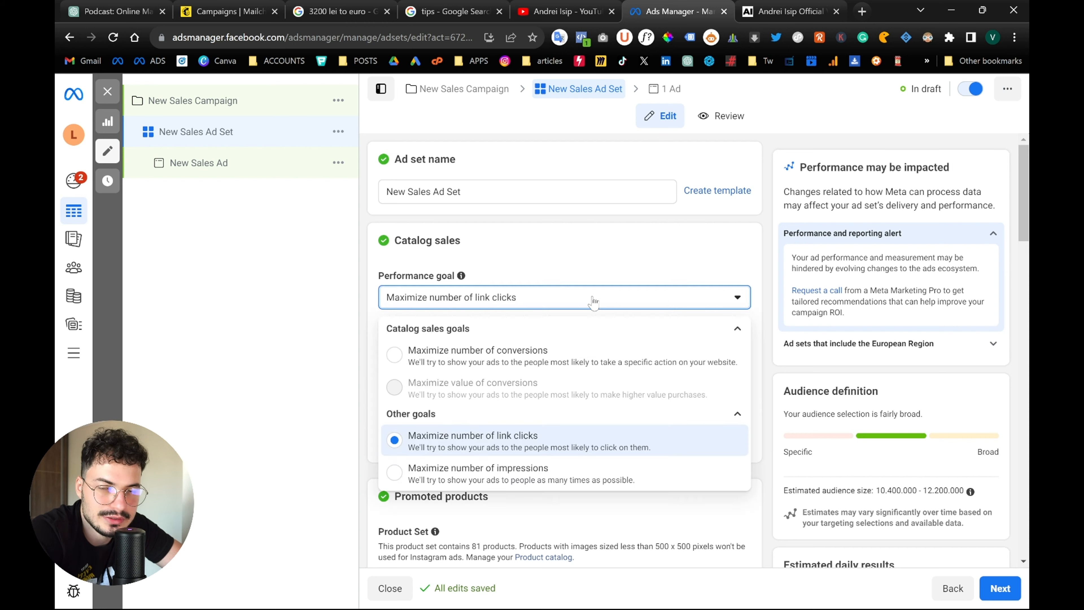
{"action": "left_click", "coordinate": [593, 302]}
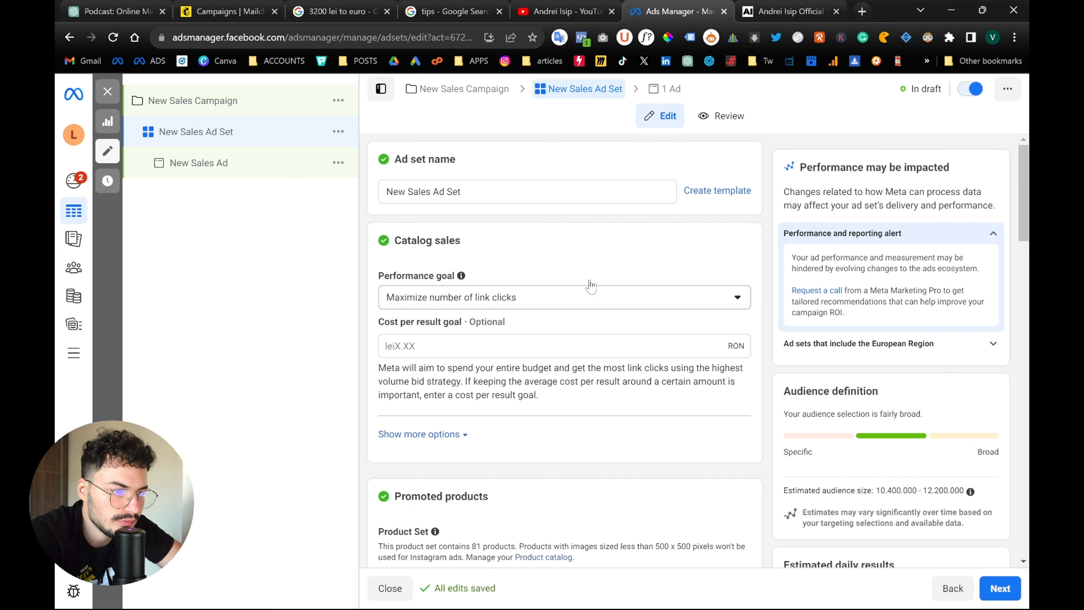
{"action": "left_click", "coordinate": [581, 274]}
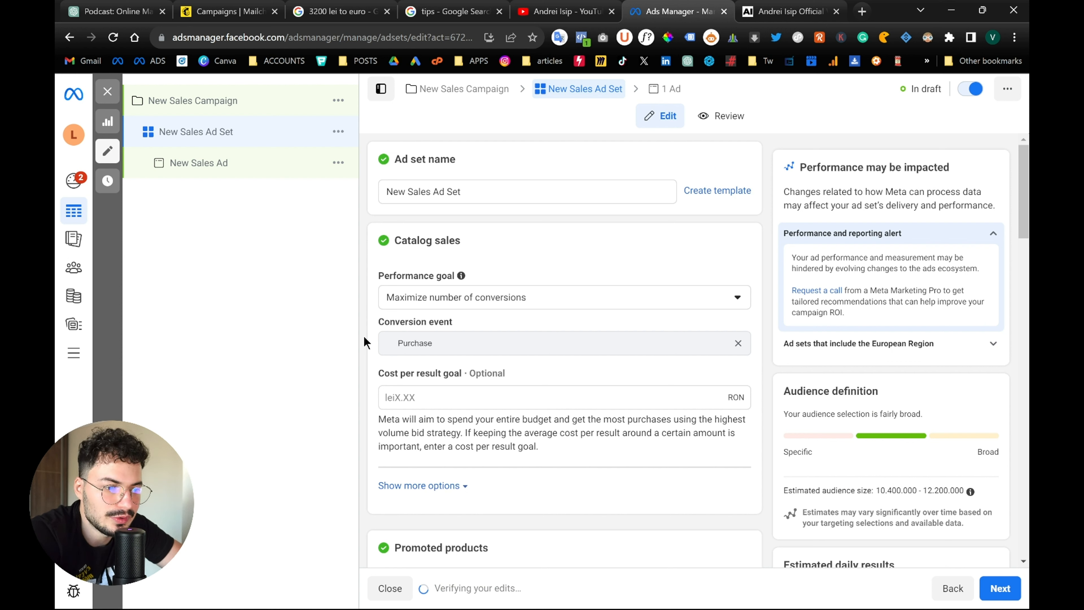
Set the ad set's attribution setting to a 1-day click-through and 1-day view-through window.
{"action": "scroll", "coordinate": [363, 335], "scroll_direction": "down", "scroll_amount": 1}
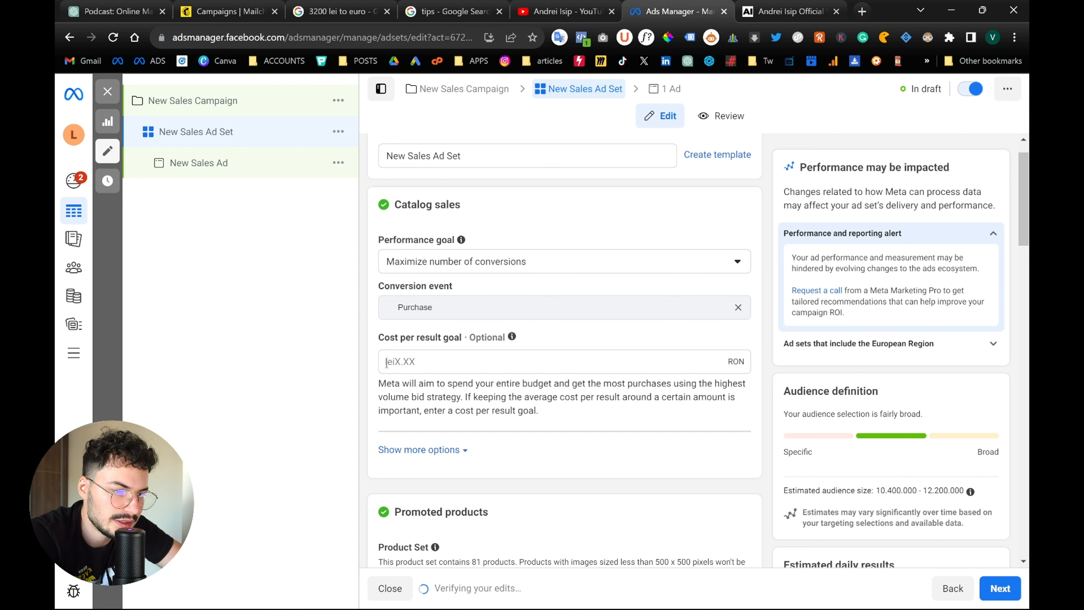
{"action": "scroll", "coordinate": [366, 373], "scroll_direction": "up", "scroll_amount": 1}
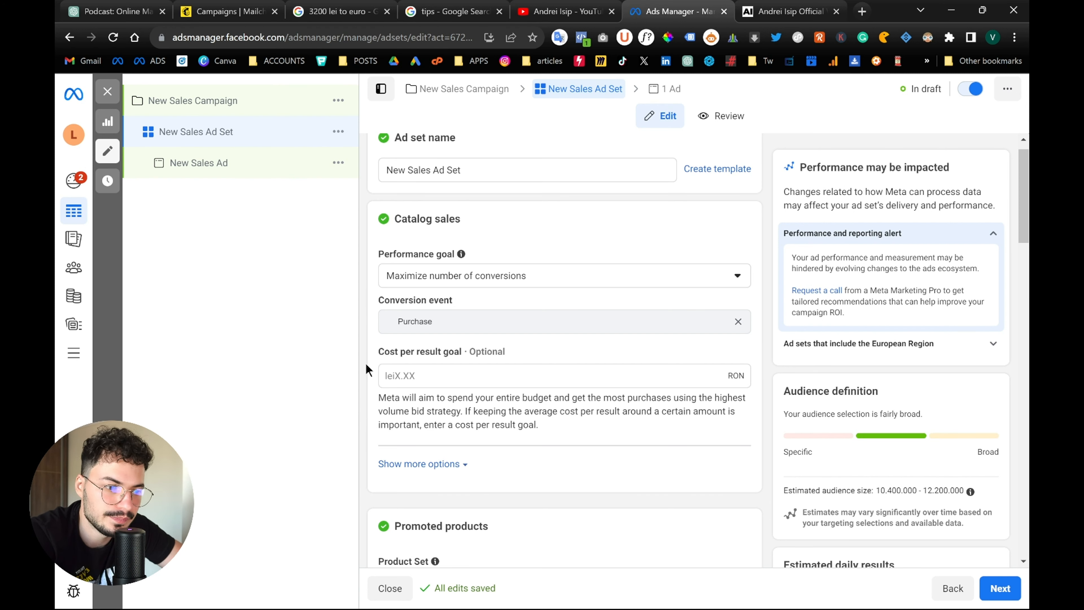
{"action": "left_click", "coordinate": [420, 464]}
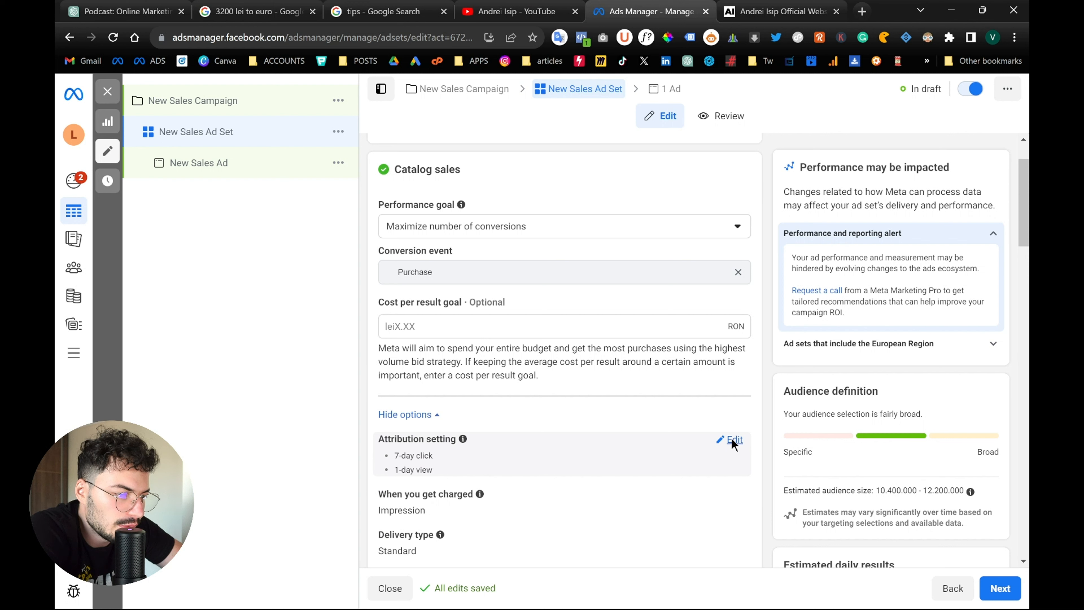
{"action": "left_click", "coordinate": [588, 459]}
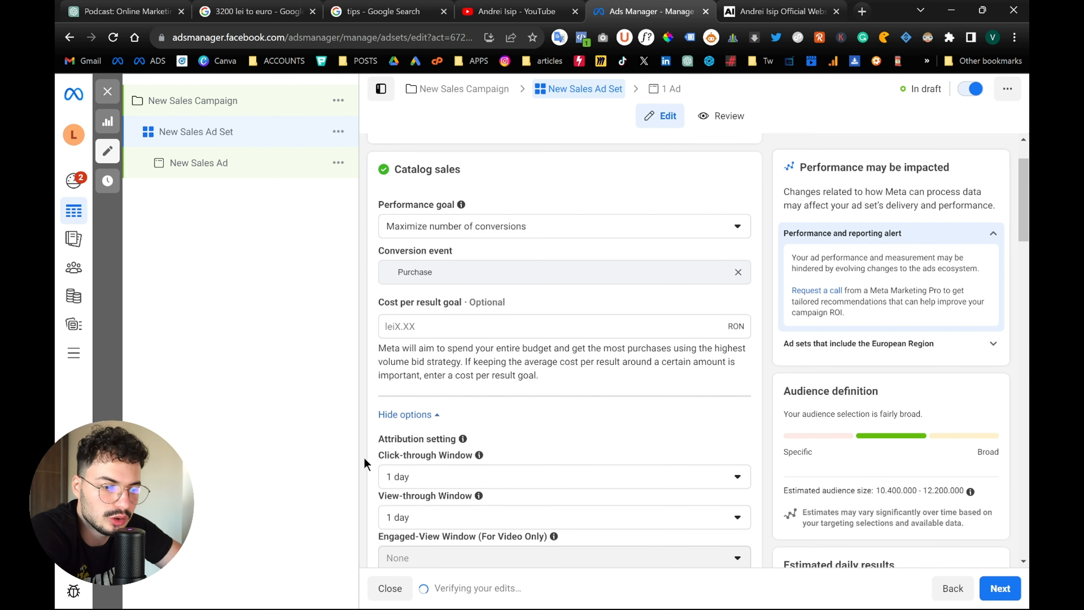
Review the ad set's product set, daily budget and schedule, audience type, custom audiences and locations.
{"action": "scroll", "coordinate": [364, 458], "scroll_direction": "down", "scroll_amount": 1}
{"action": "scroll", "coordinate": [364, 460], "scroll_direction": "down", "scroll_amount": 5}
{"action": "scroll", "coordinate": [365, 456], "scroll_direction": "down", "scroll_amount": 4}
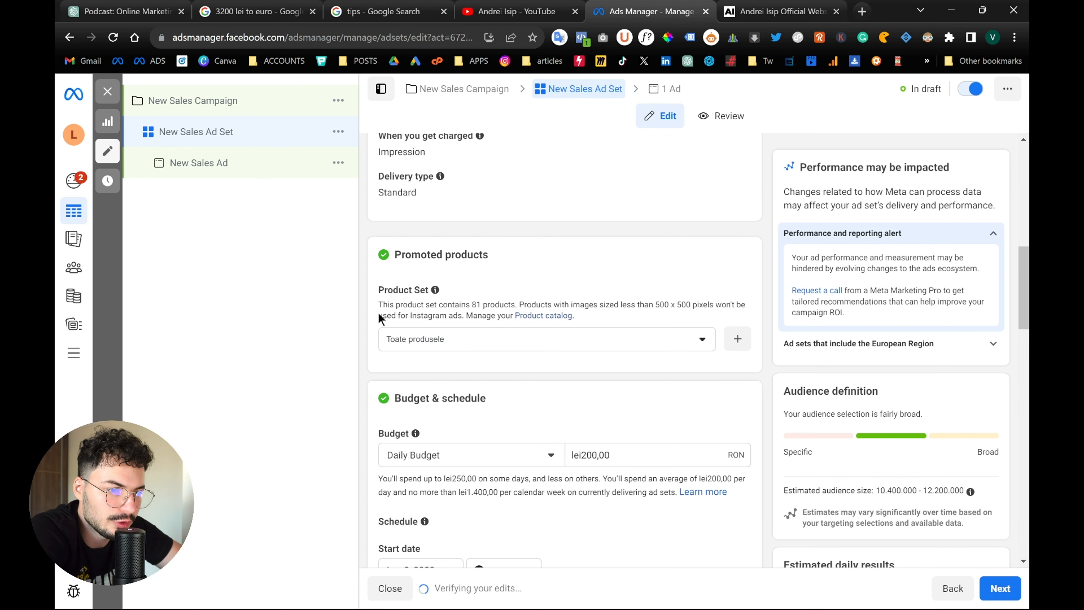
{"action": "scroll", "coordinate": [366, 369], "scroll_direction": "down", "scroll_amount": 2}
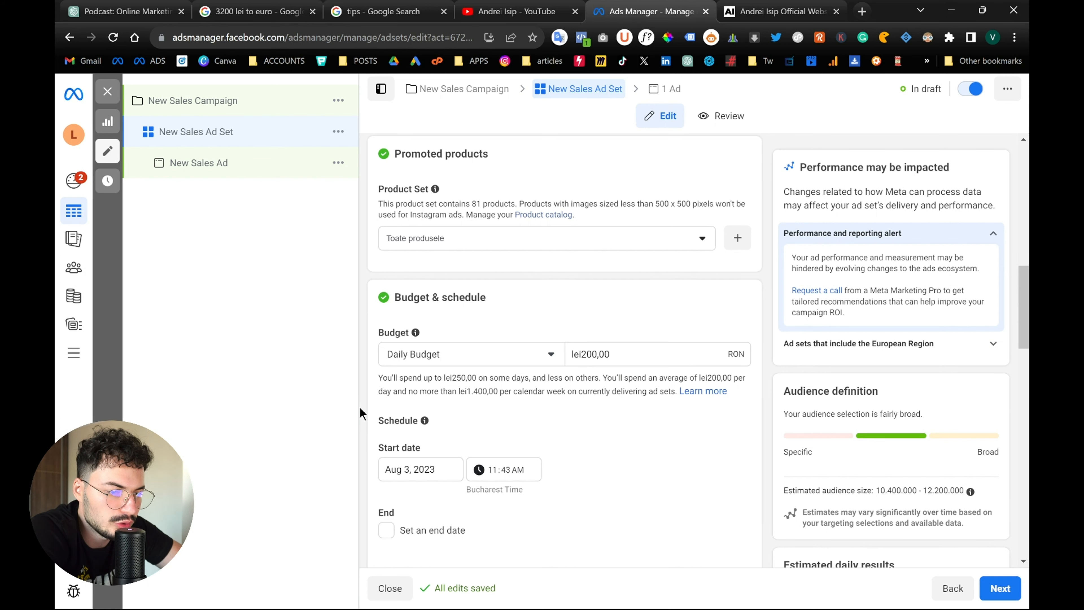
{"action": "scroll", "coordinate": [360, 413], "scroll_direction": "down", "scroll_amount": 1}
{"action": "scroll", "coordinate": [361, 413], "scroll_direction": "down", "scroll_amount": 5}
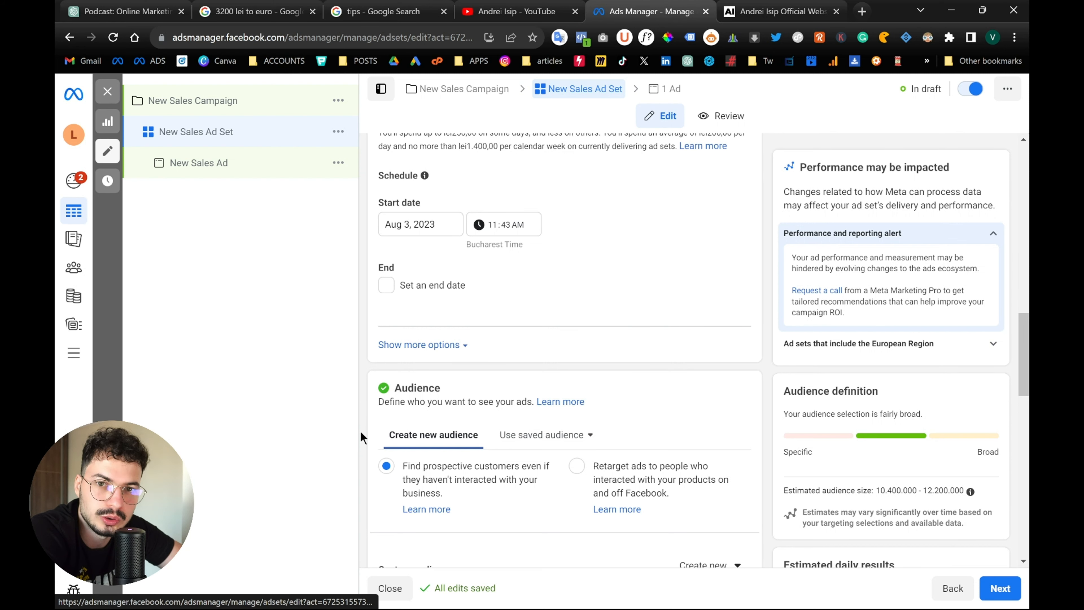
{"action": "scroll", "coordinate": [365, 356], "scroll_direction": "down", "scroll_amount": 7}
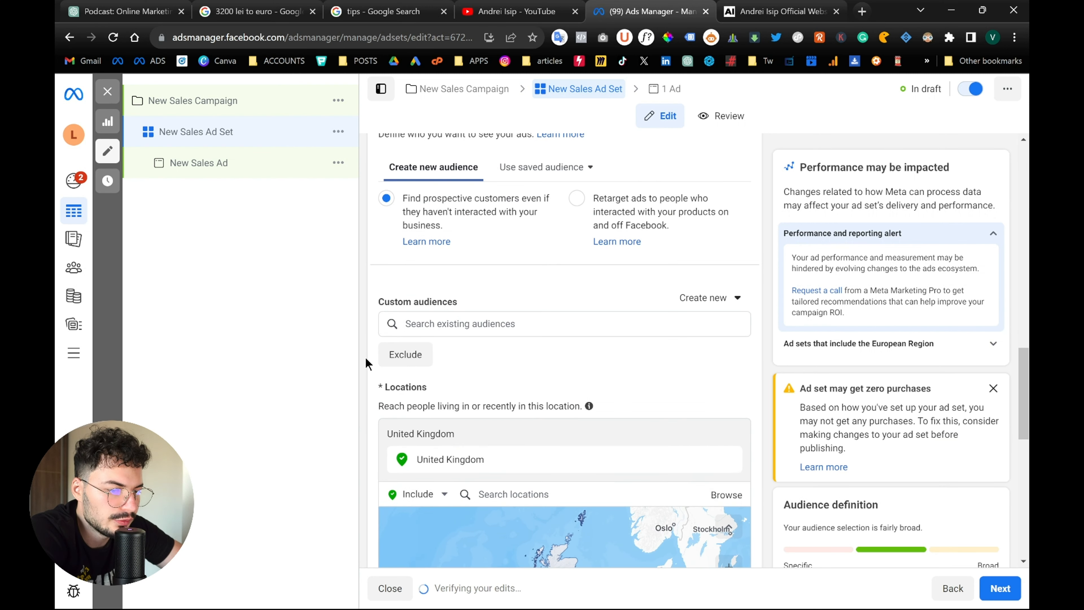
{"action": "scroll", "coordinate": [364, 355], "scroll_direction": "down", "scroll_amount": 1}
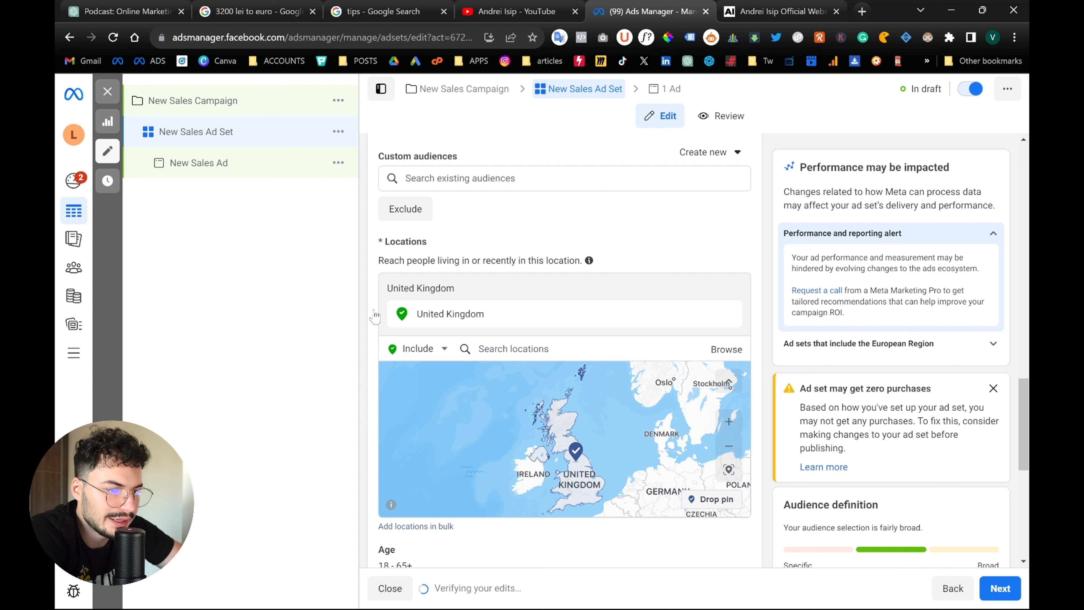
{"action": "scroll", "coordinate": [371, 316], "scroll_direction": "down", "scroll_amount": 1}
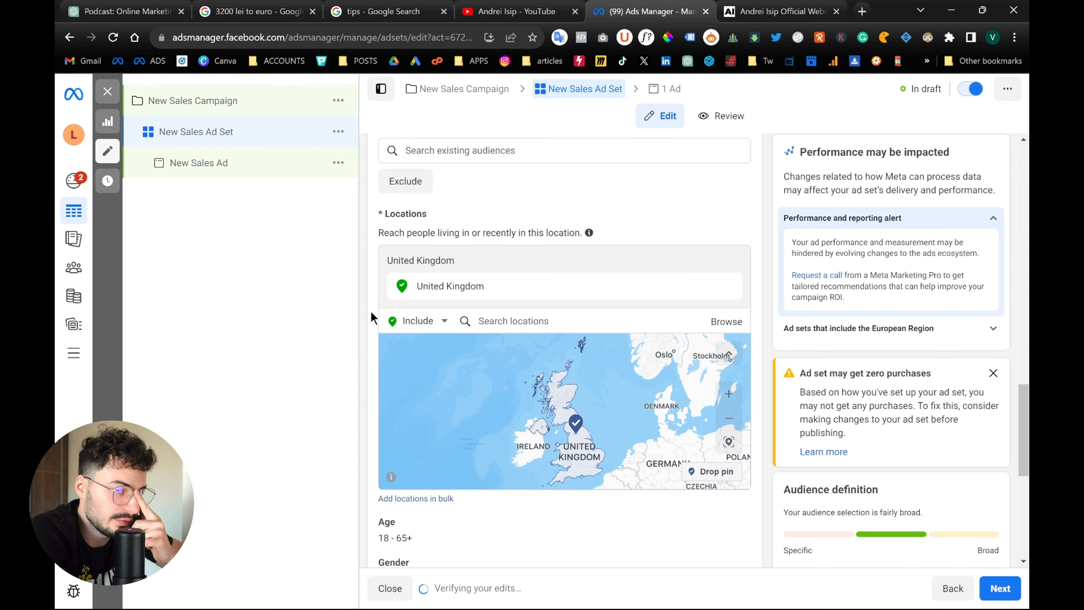
Enable Advantage detailed targeting to reach people beyond the ad set's detailed targeting selections.
{"action": "scroll", "coordinate": [371, 312], "scroll_direction": "down", "scroll_amount": 4}
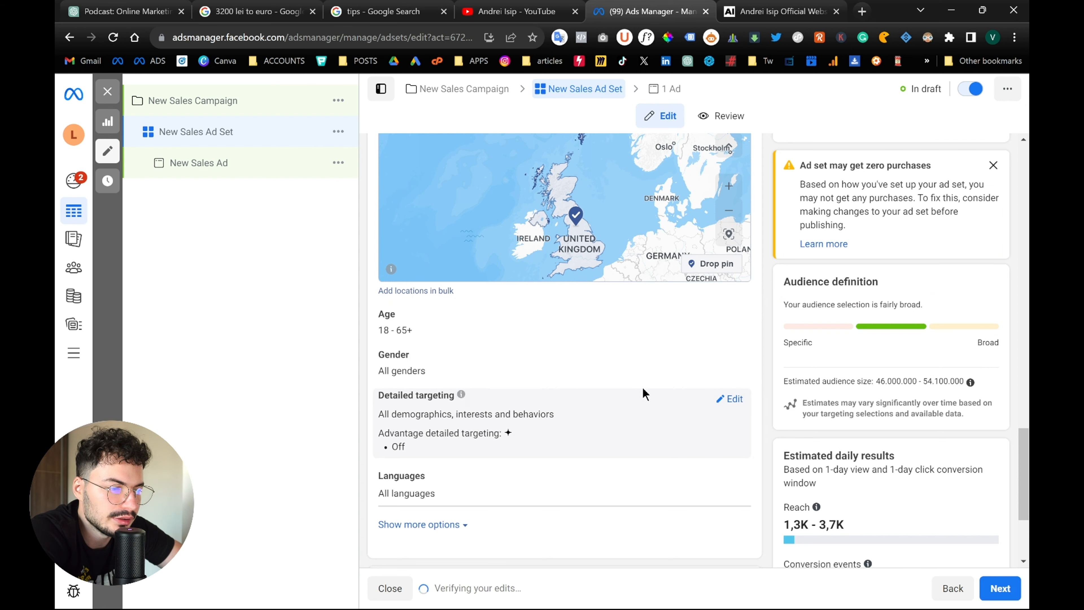
{"action": "left_click", "coordinate": [733, 401]}
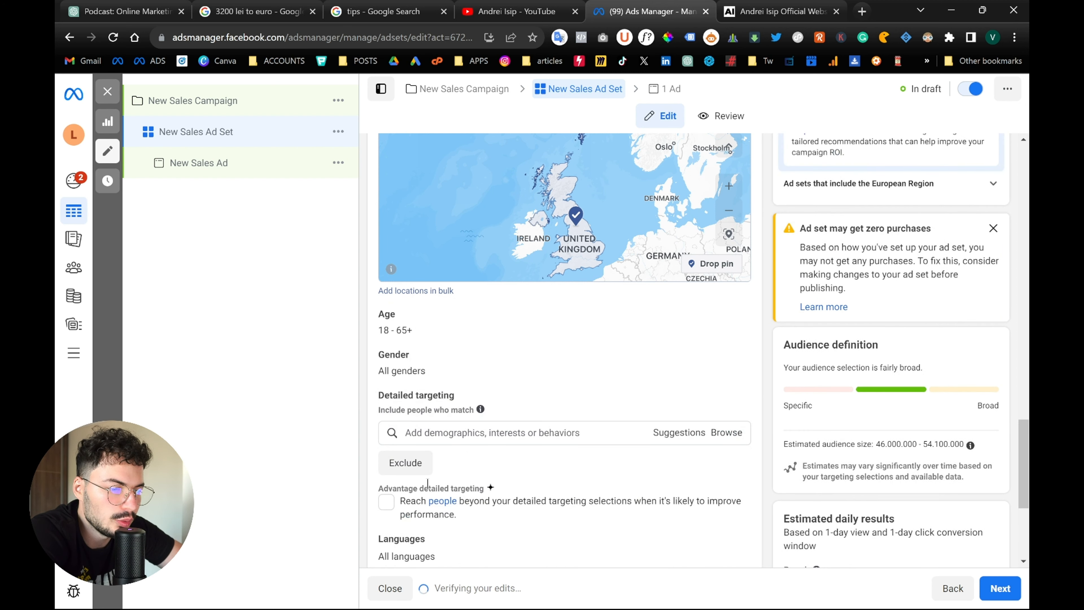
{"action": "left_click", "coordinate": [382, 503]}
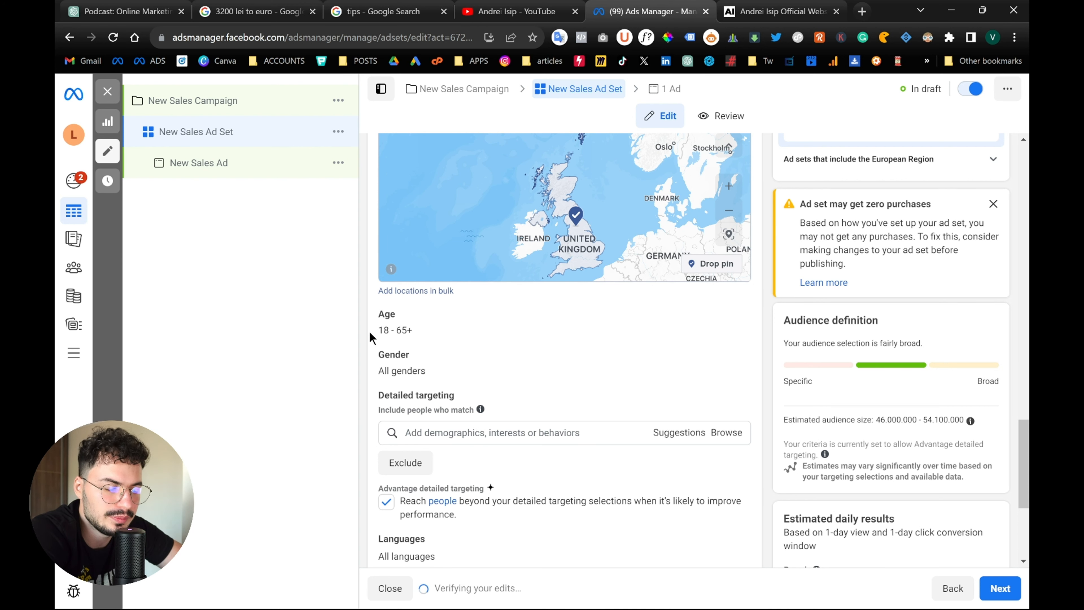
Recheck the whole ad set, from performance goal and attribution through budget and audience to placements.
{"action": "scroll", "coordinate": [370, 337], "scroll_direction": "down", "scroll_amount": 1}
{"action": "scroll", "coordinate": [370, 337], "scroll_direction": "up", "scroll_amount": 2}
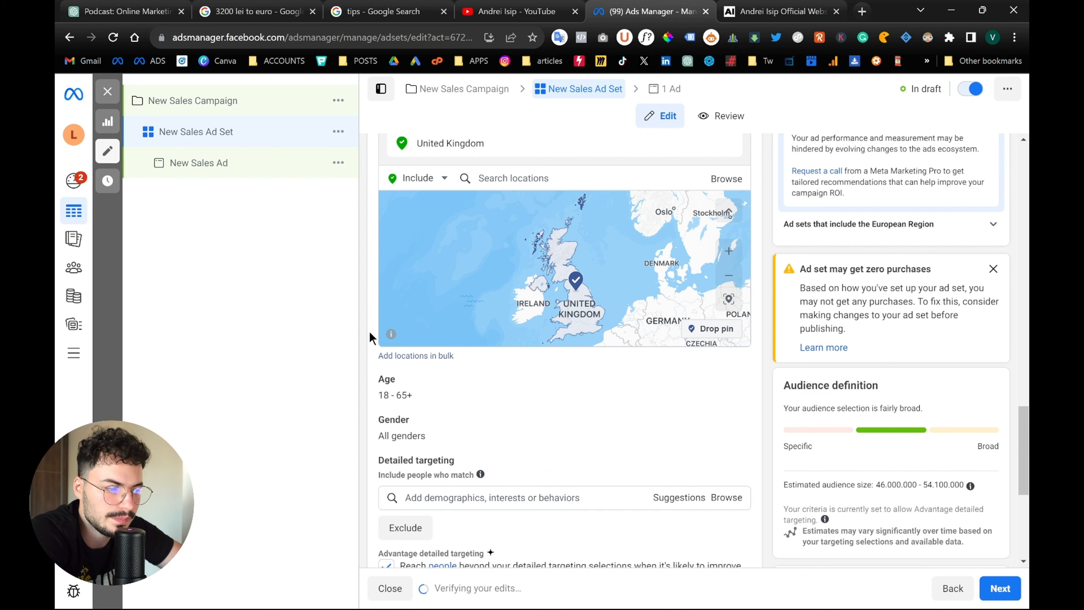
{"action": "scroll", "coordinate": [370, 336], "scroll_direction": "down", "scroll_amount": 1}
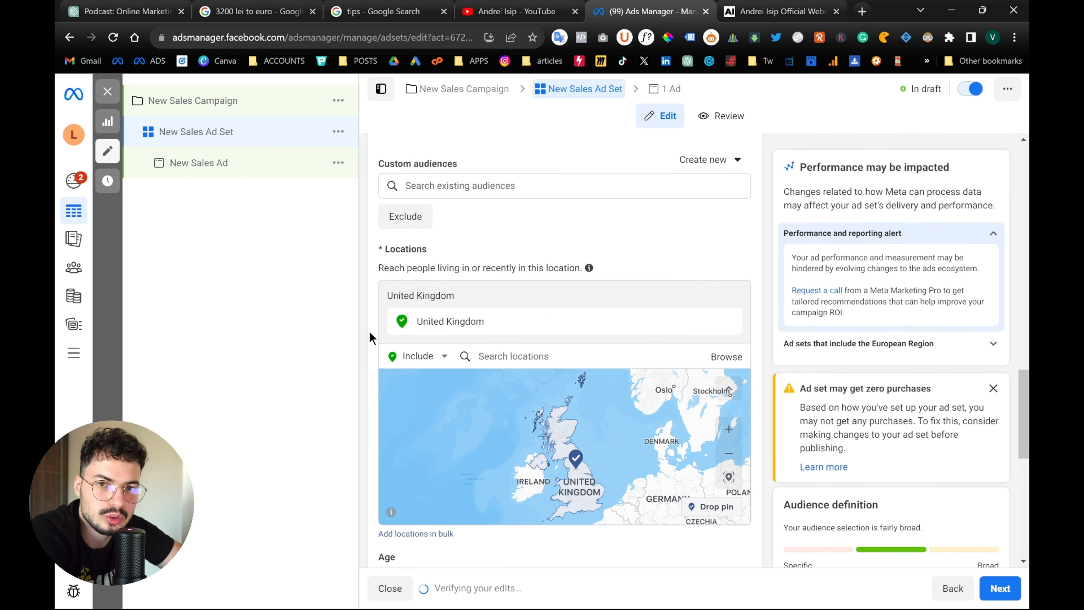
{"action": "scroll", "coordinate": [369, 338], "scroll_direction": "up", "scroll_amount": 10}
{"action": "scroll", "coordinate": [370, 337], "scroll_direction": "up", "scroll_amount": 5}
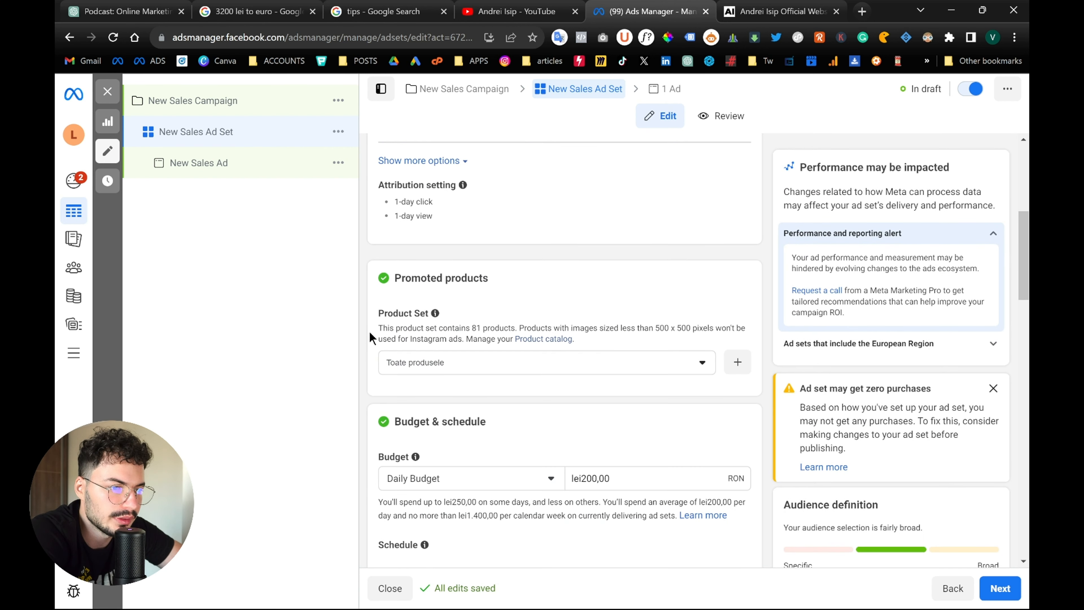
{"action": "scroll", "coordinate": [382, 276], "scroll_direction": "up", "scroll_amount": 7}
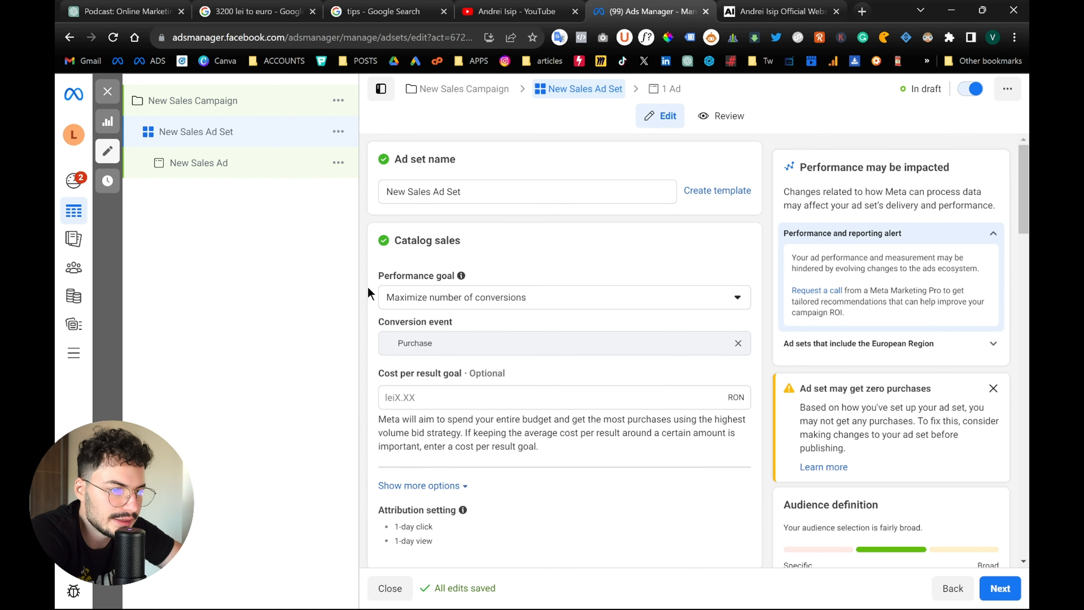
{"action": "scroll", "coordinate": [367, 289], "scroll_direction": "down", "scroll_amount": 20}
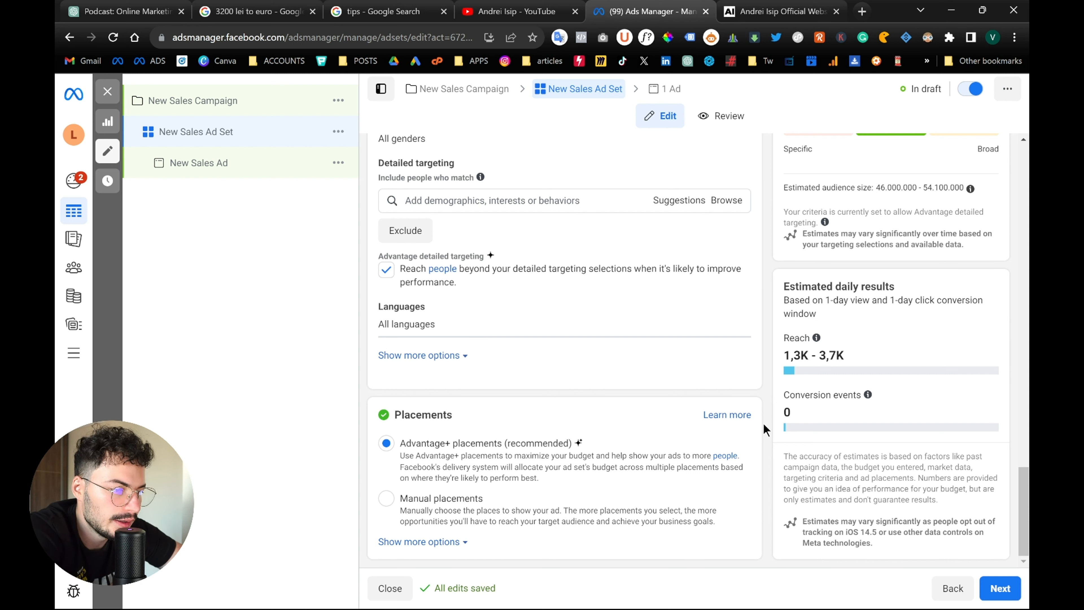
Continue to the new sales ad and examine its identity, Advantage+ creative setup, catalog media and feed preview.
{"action": "left_click", "coordinate": [999, 587]}
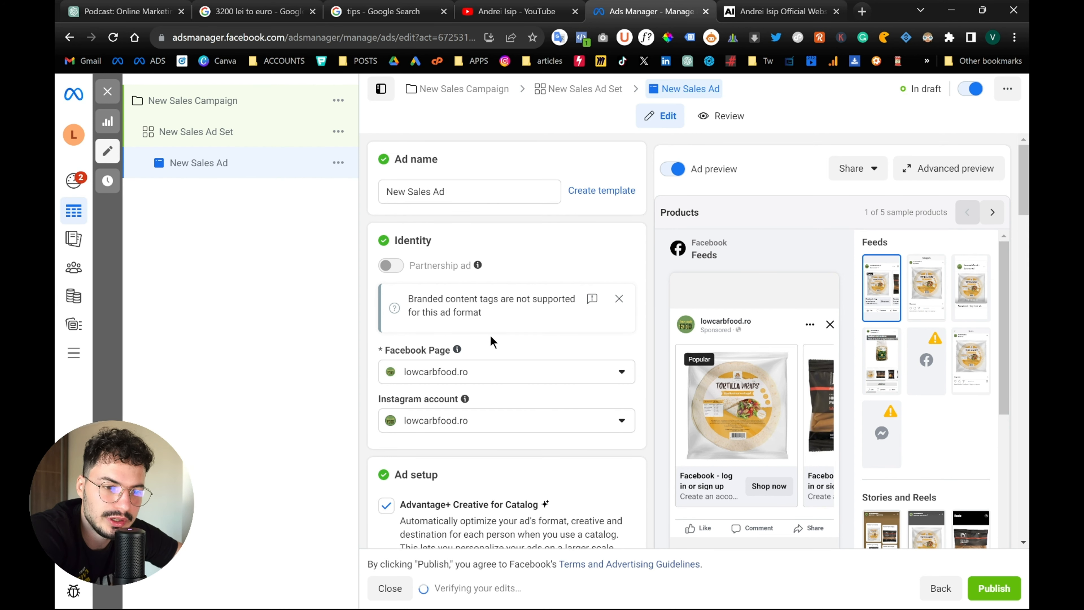
{"action": "scroll", "coordinate": [497, 342], "scroll_direction": "down", "scroll_amount": 2}
{"action": "scroll", "coordinate": [499, 343], "scroll_direction": "down", "scroll_amount": 12}
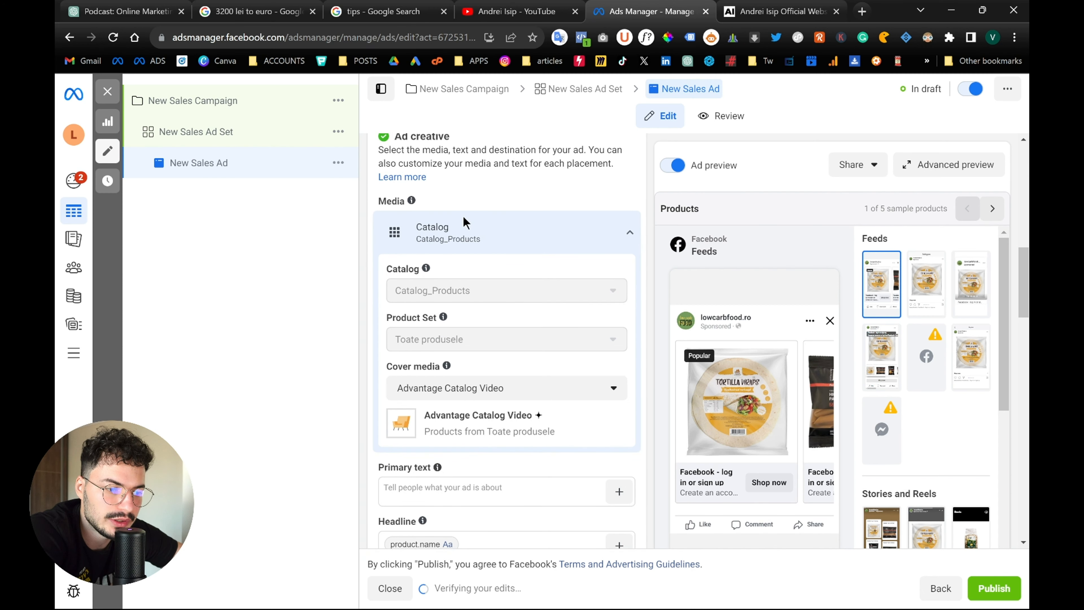
{"action": "scroll", "coordinate": [529, 314], "scroll_direction": "up", "scroll_amount": 5}
{"action": "scroll", "coordinate": [506, 184], "scroll_direction": "up", "scroll_amount": 3}
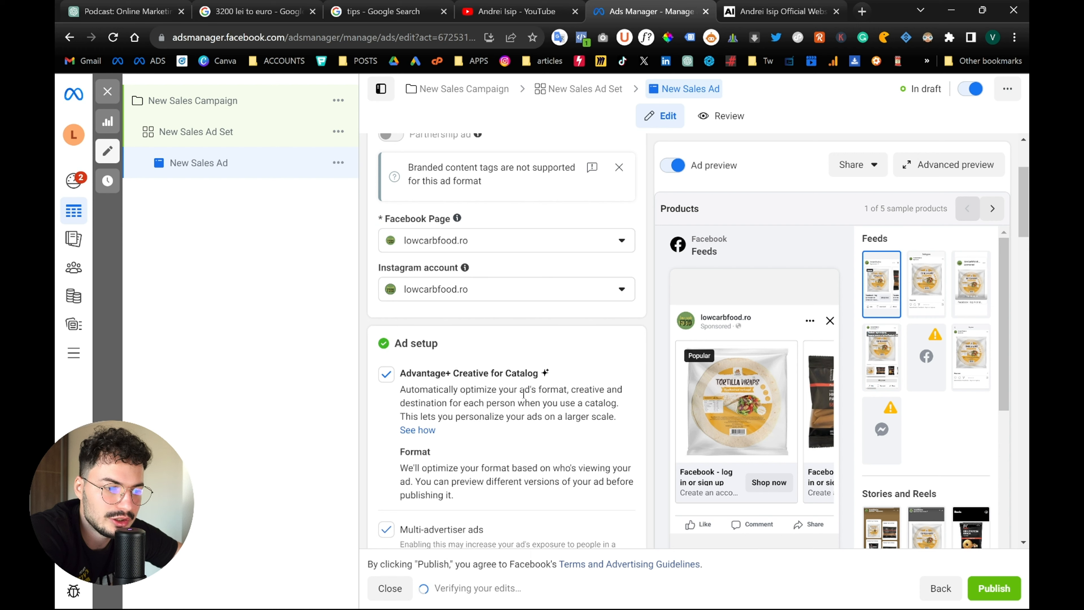
{"action": "scroll", "coordinate": [524, 390], "scroll_direction": "down", "scroll_amount": 3}
{"action": "scroll", "coordinate": [499, 405], "scroll_direction": "down", "scroll_amount": 2}
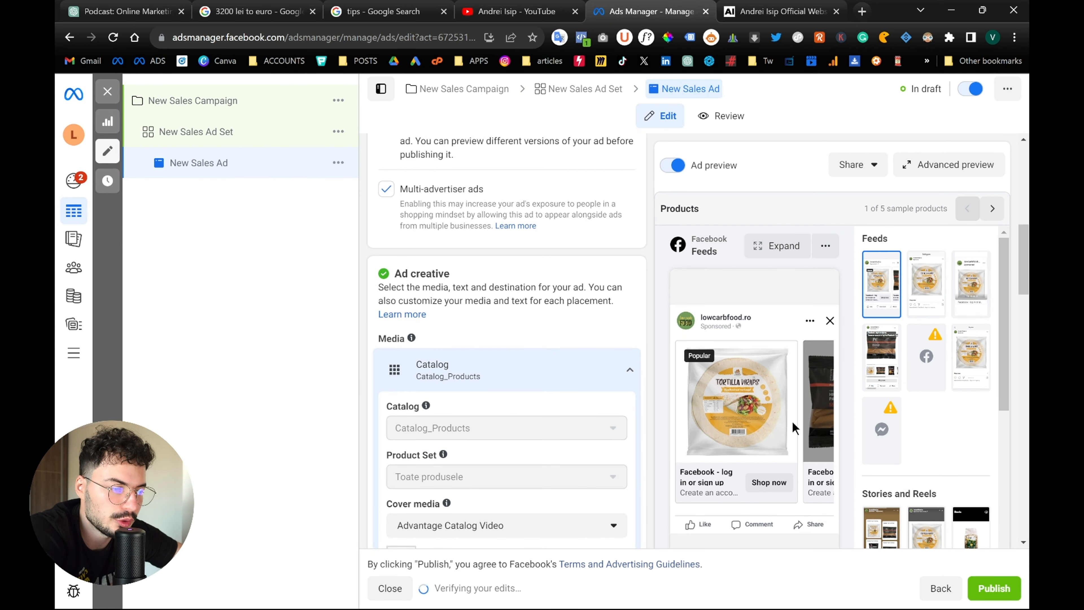
Insert the catalog's Name field into the ad's primary text and the Current Price field into its description.
{"action": "scroll", "coordinate": [481, 251], "scroll_direction": "down", "scroll_amount": 5}
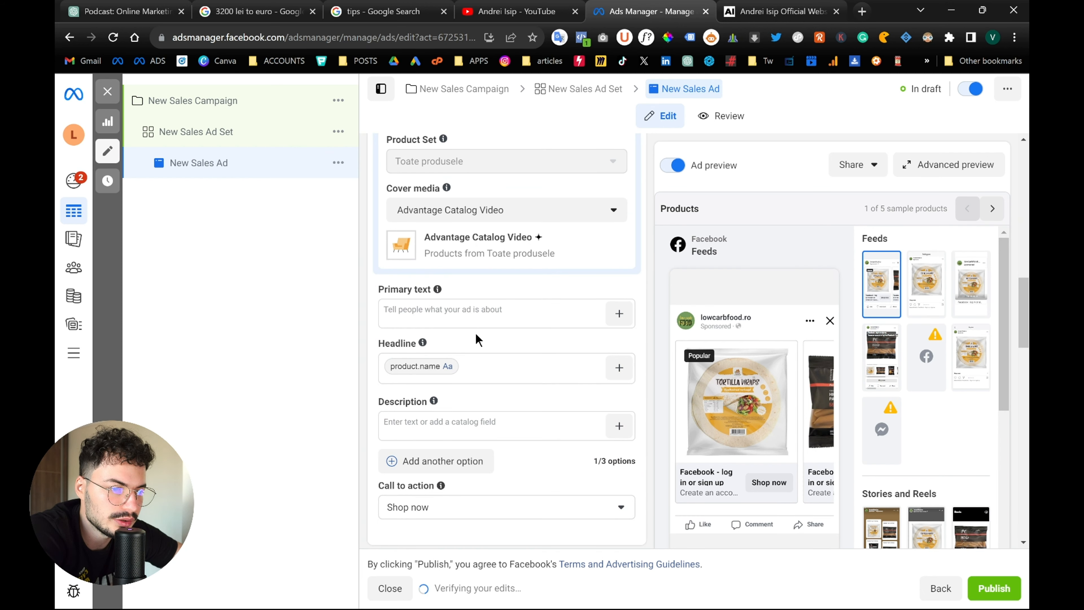
{"action": "left_click", "coordinate": [619, 313]}
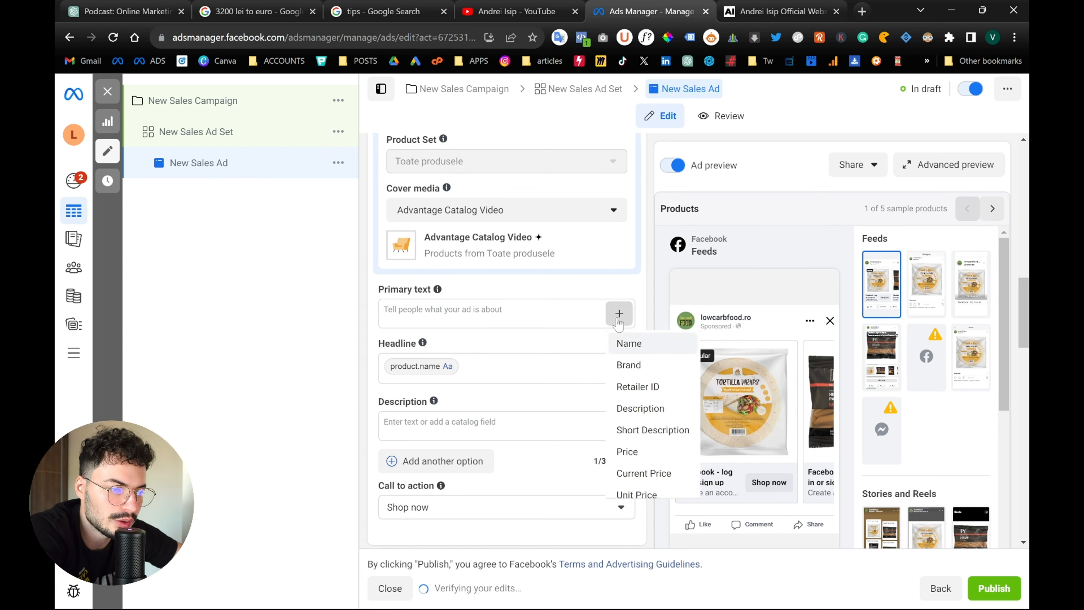
{"action": "left_click", "coordinate": [629, 343]}
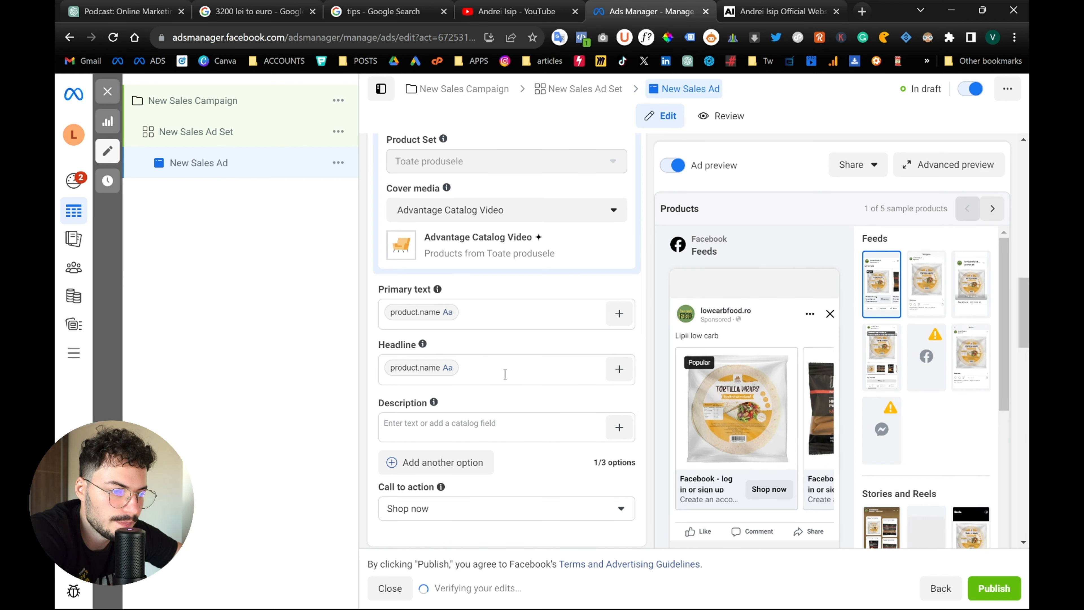
{"action": "scroll", "coordinate": [505, 374], "scroll_direction": "down", "scroll_amount": 1}
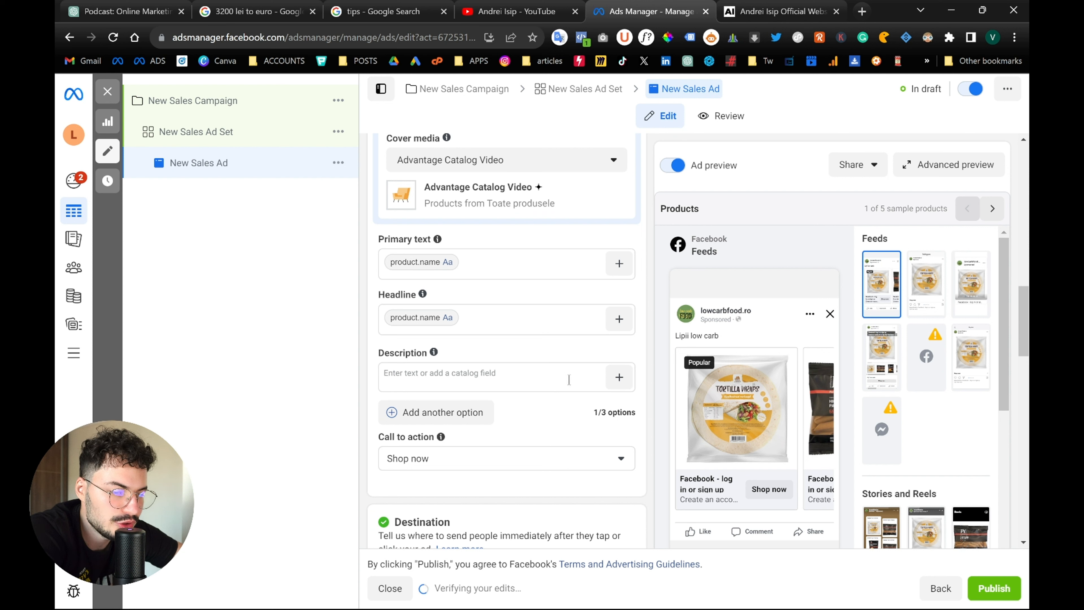
{"action": "left_click", "coordinate": [615, 383]}
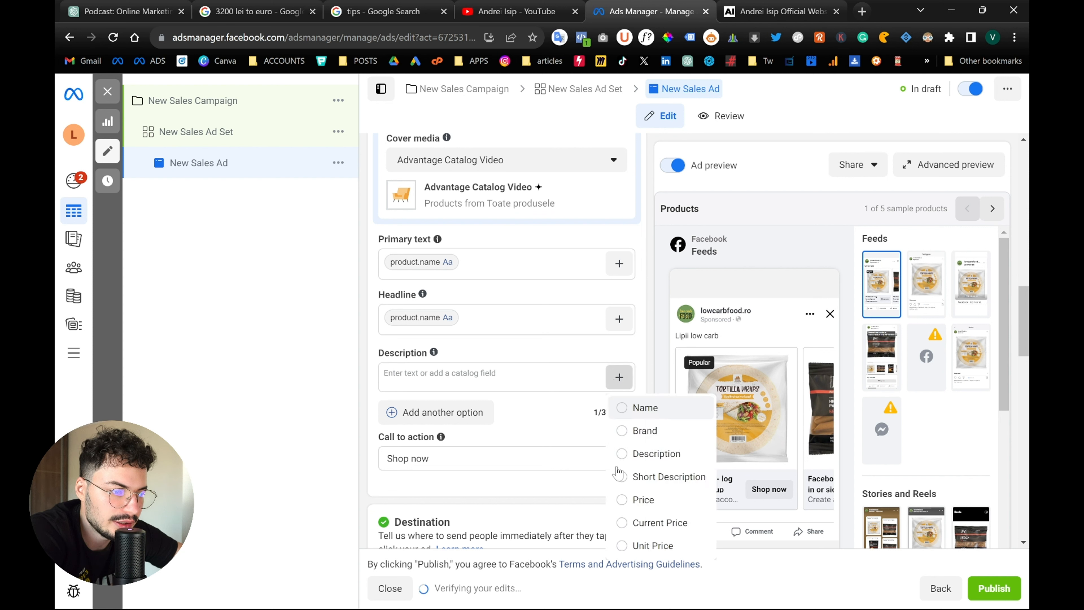
{"action": "left_click", "coordinate": [625, 528]}
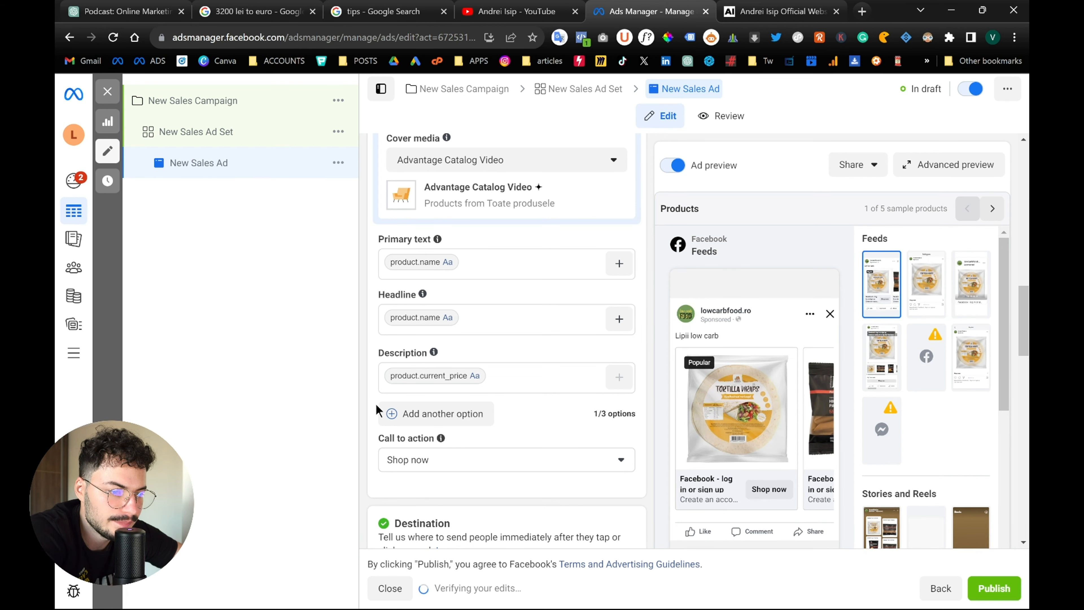
{"action": "scroll", "coordinate": [365, 420], "scroll_direction": "down", "scroll_amount": 1}
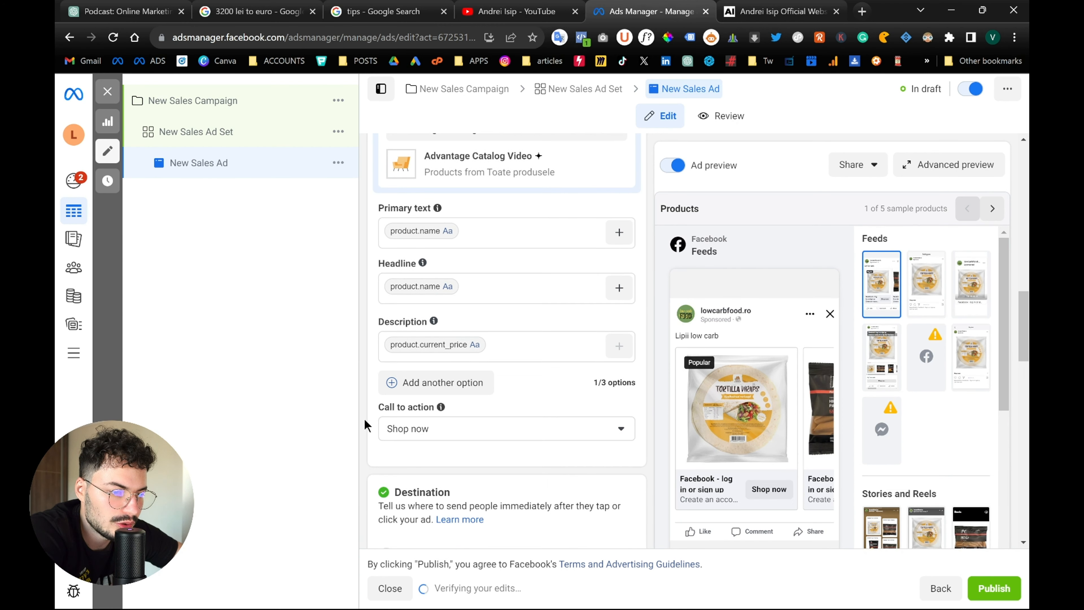
{"action": "scroll", "coordinate": [365, 421], "scroll_direction": "down", "scroll_amount": 6}
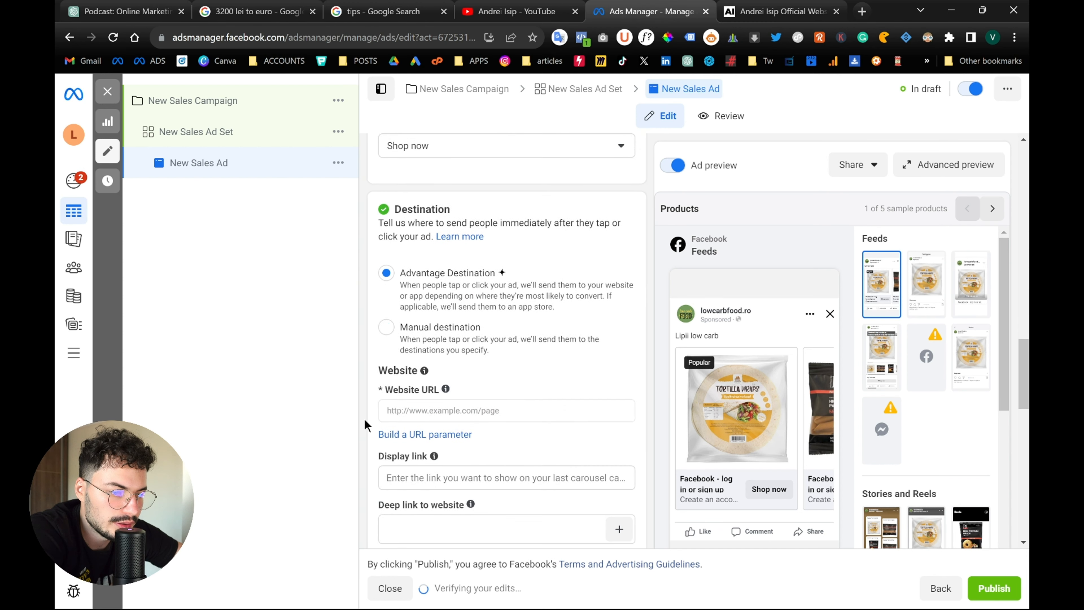
{"action": "left_click", "coordinate": [412, 411]}
{"action": "type", "text": "https://www.lowcarbfood.ro/"}
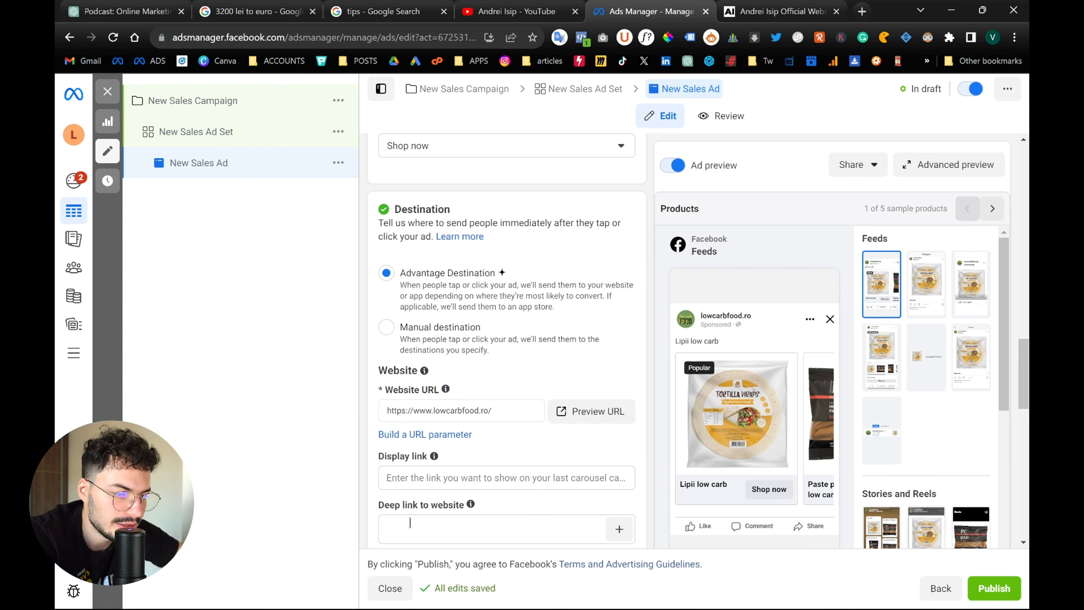
{"action": "left_click", "coordinate": [583, 529]}
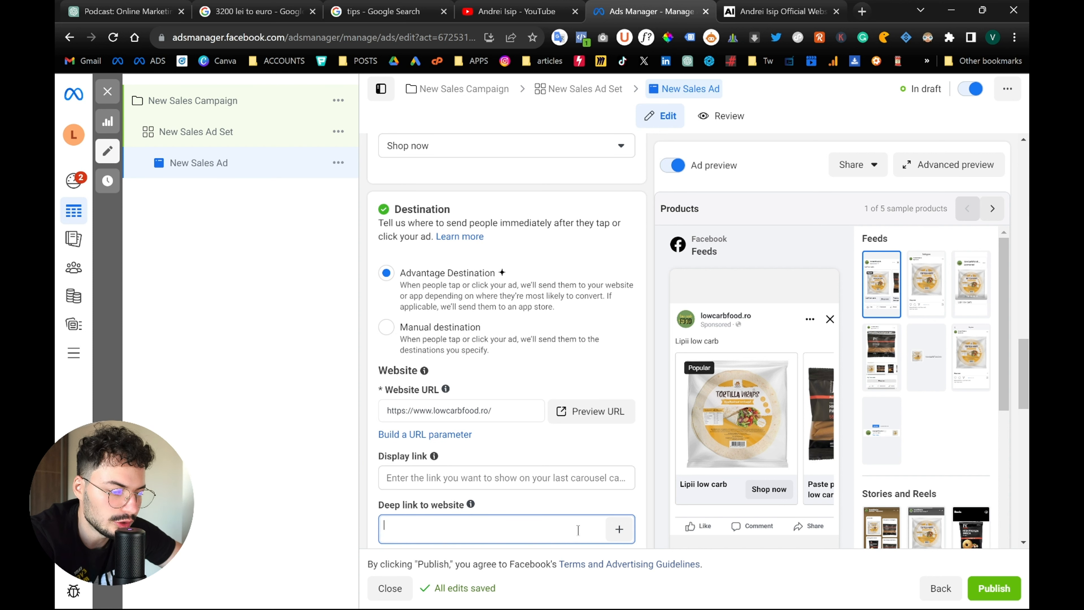
{"action": "type", "text": "{{"}
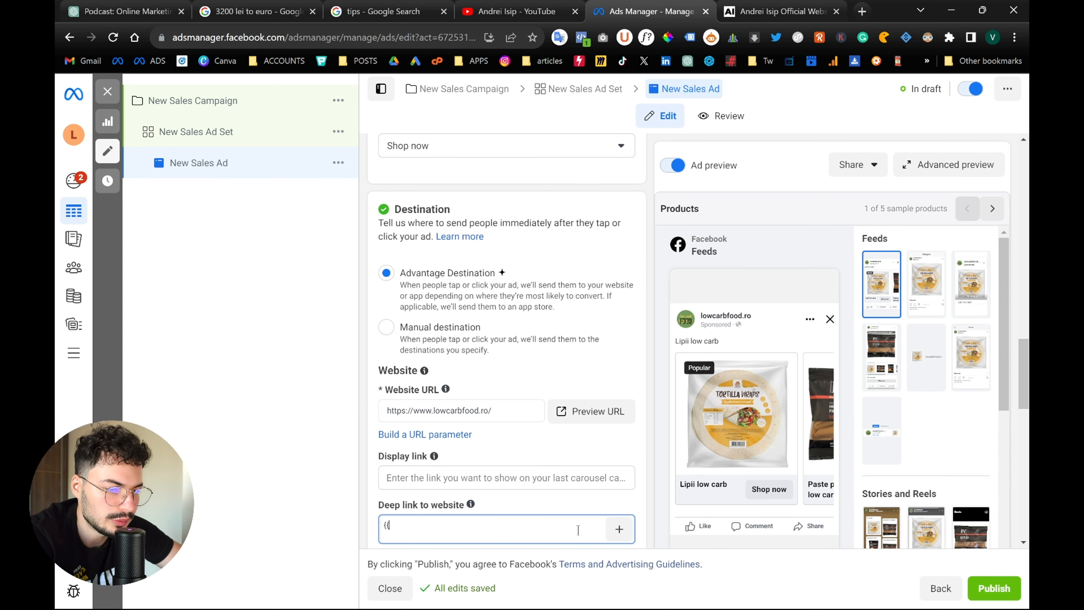
{"action": "type", "text": "product.url}}"}
{"action": "left_click", "coordinate": [374, 448]}
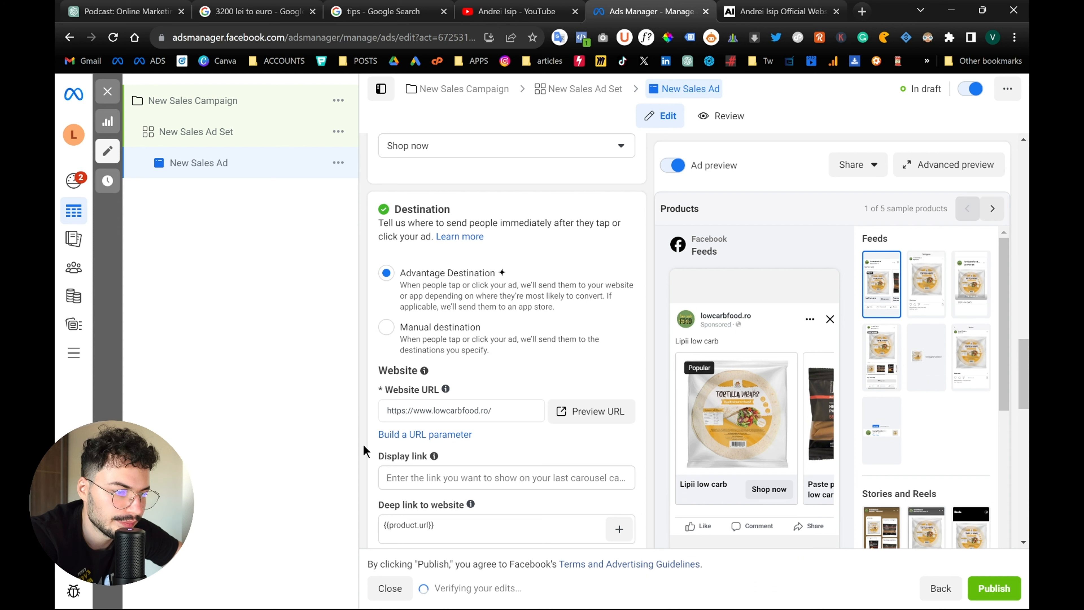
Build tracking URL parameters for the ad with campaign source facebook_ads and campaign medium {{placement}}.
{"action": "scroll", "coordinate": [364, 450], "scroll_direction": "down", "scroll_amount": 10}
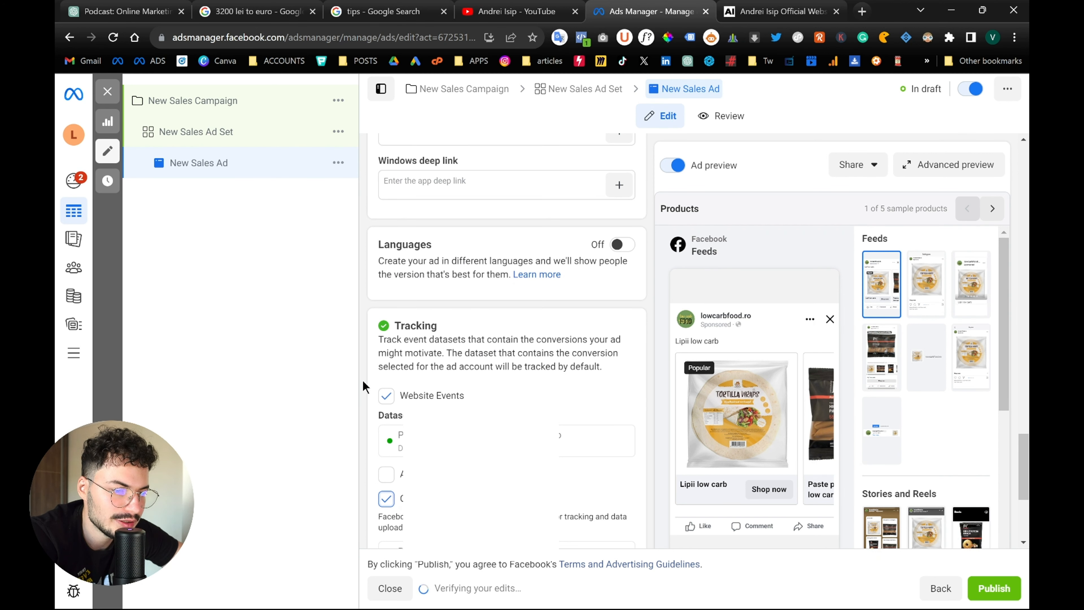
{"action": "scroll", "coordinate": [365, 401], "scroll_direction": "down", "scroll_amount": 5}
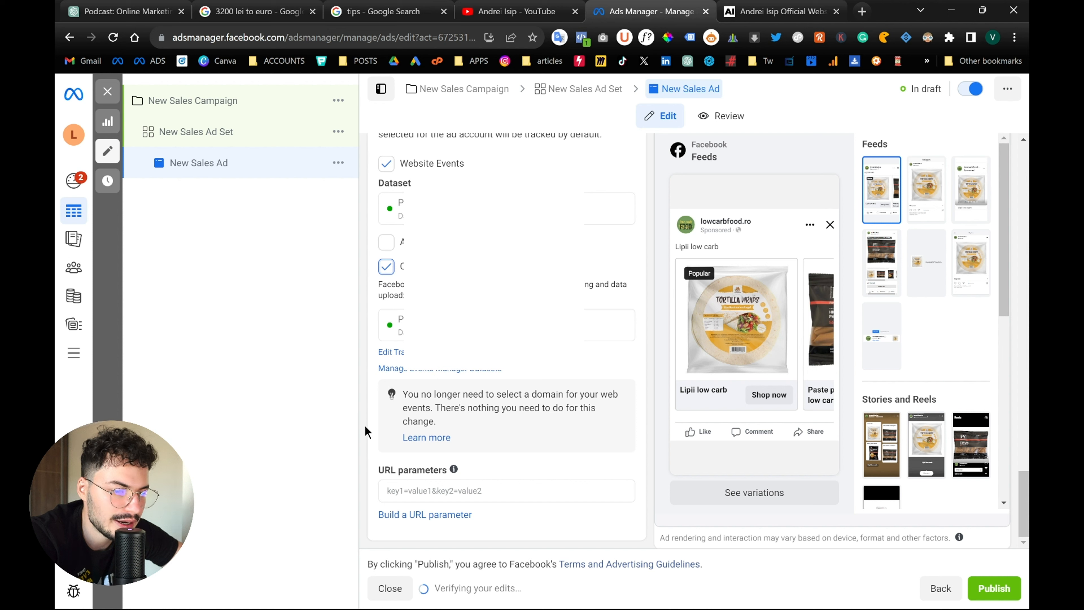
{"action": "left_click", "coordinate": [442, 514]}
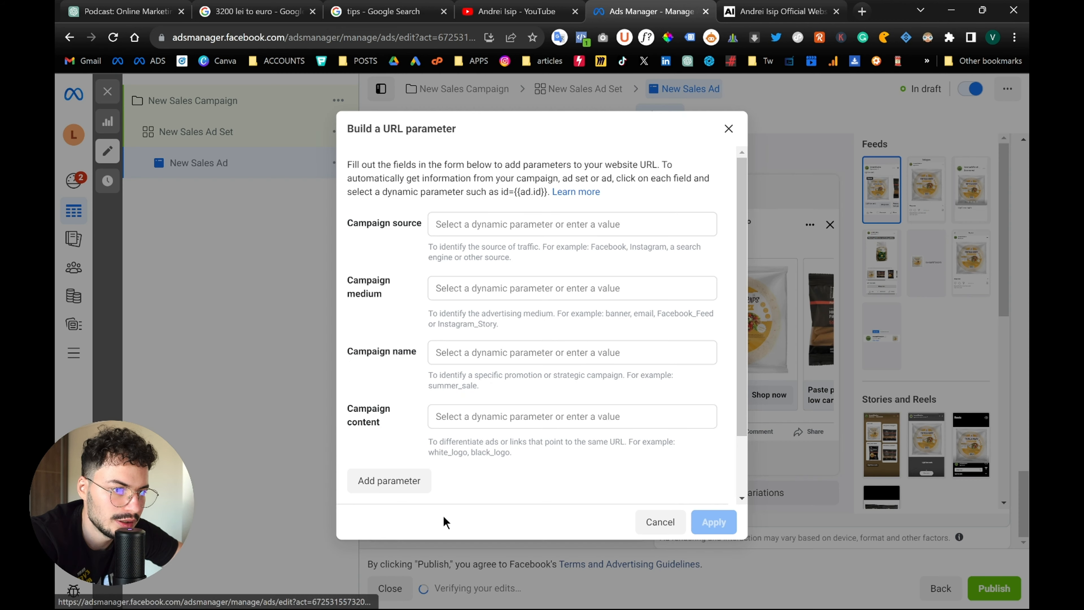
{"action": "left_click", "coordinate": [515, 220]}
{"action": "type", "text": "facebook_ads"}
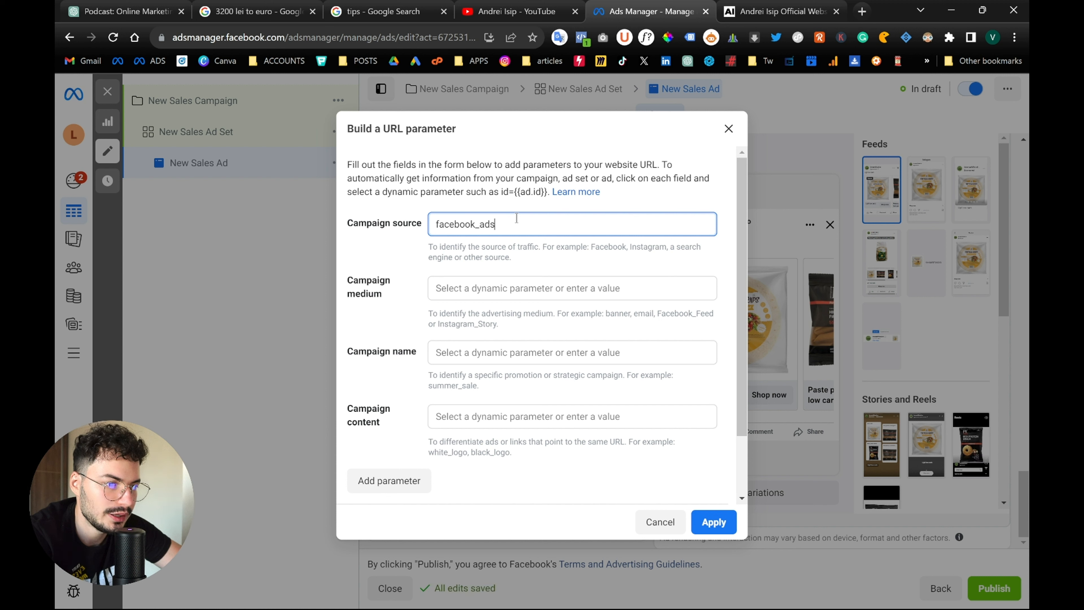
{"action": "left_click", "coordinate": [517, 289]}
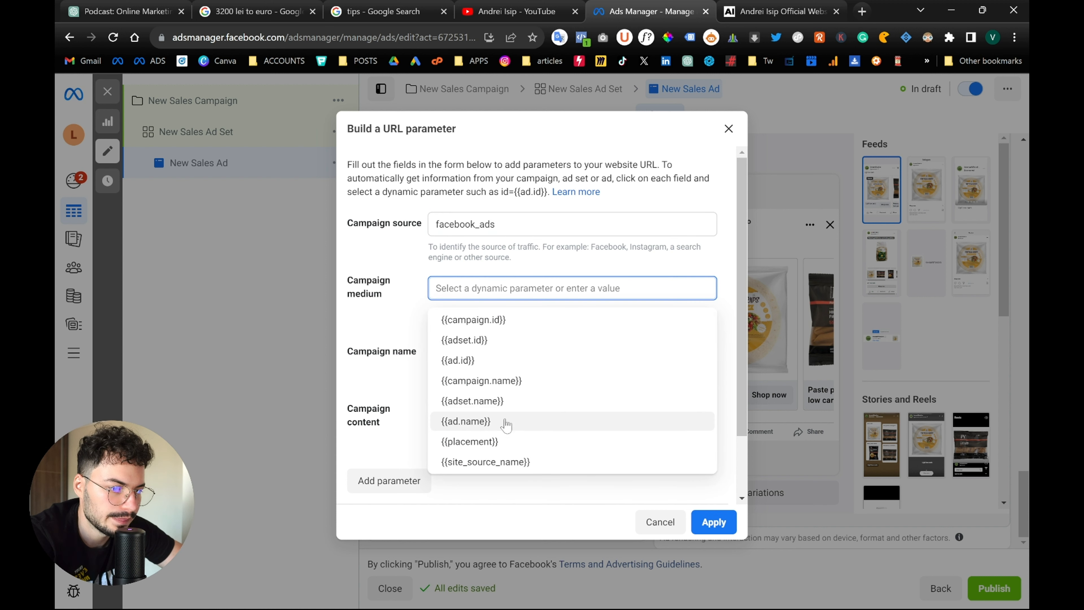
{"action": "left_click", "coordinate": [490, 442]}
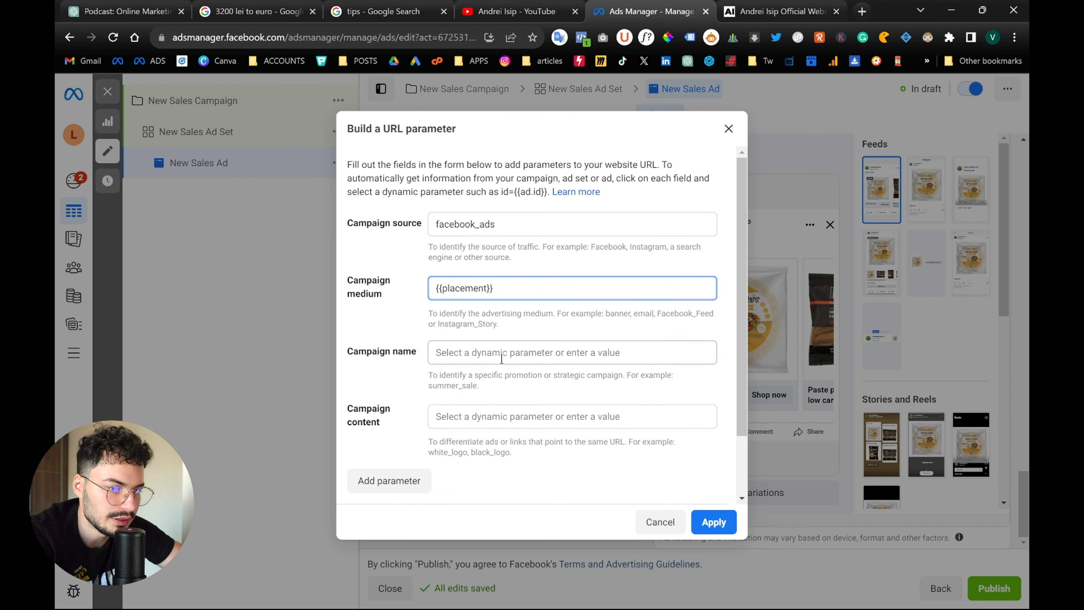
Set the campaign name parameter to {{campaign.name}} and campaign content to {{ad.name}}, and apply the URL parameters.
{"action": "left_click", "coordinate": [485, 353]}
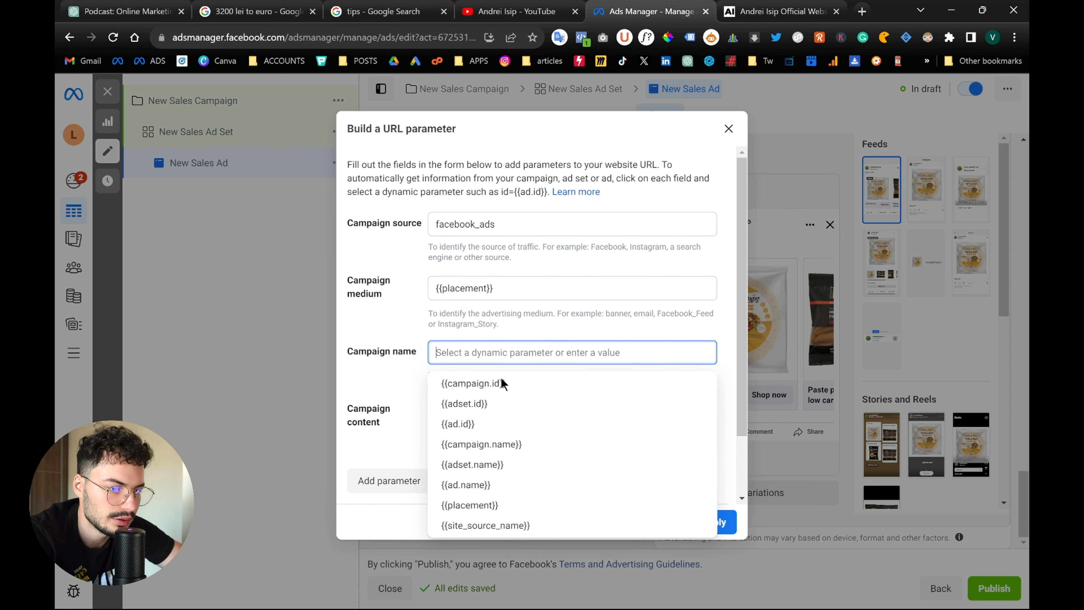
{"action": "left_click", "coordinate": [497, 446]}
{"action": "left_click", "coordinate": [507, 486]}
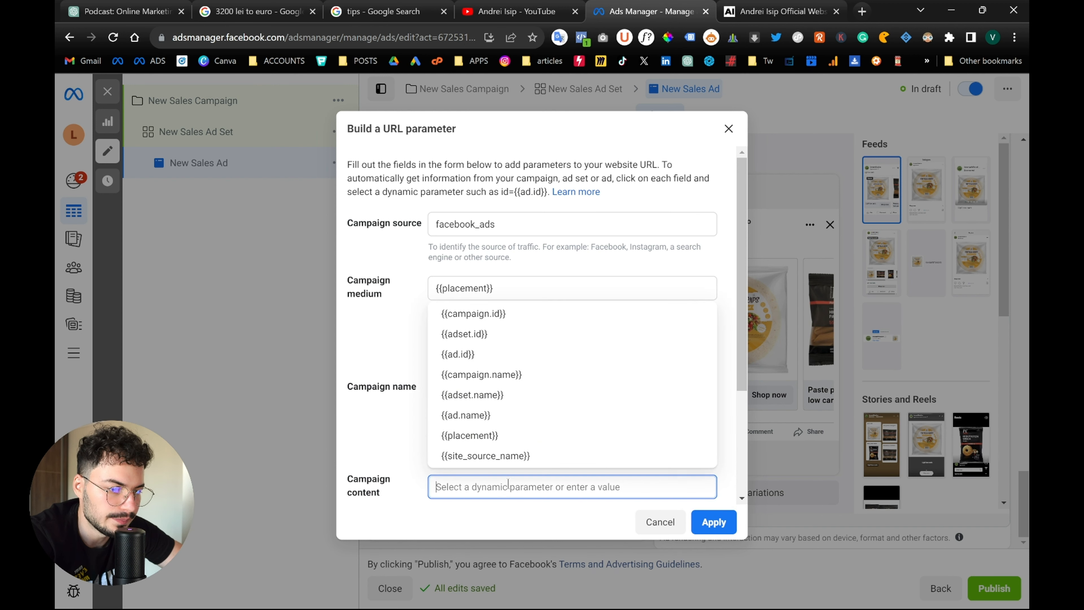
{"action": "left_click", "coordinate": [459, 414]}
{"action": "left_click", "coordinate": [704, 518]}
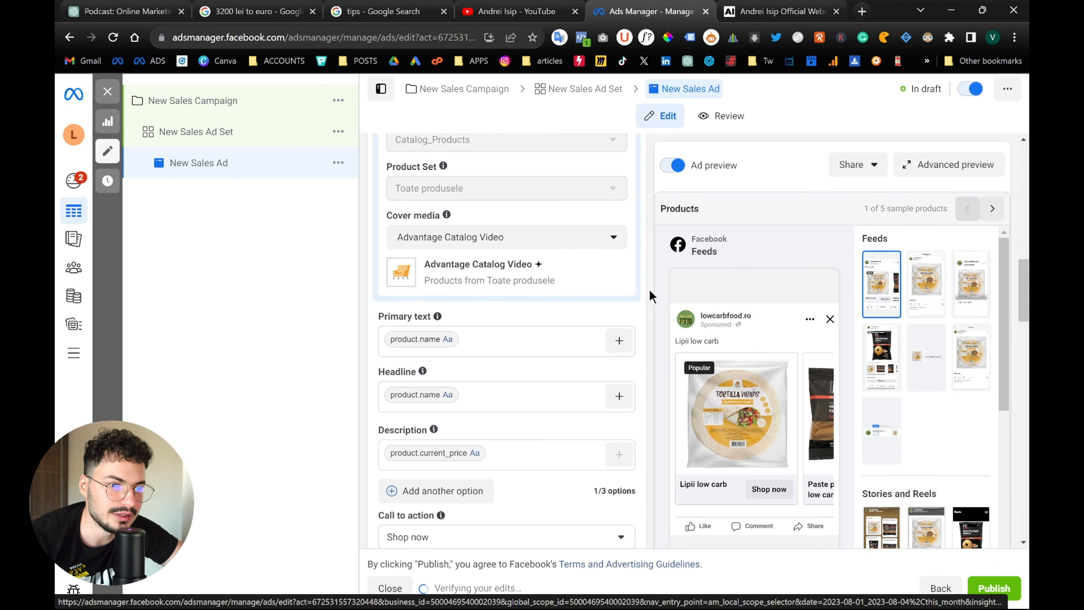
{"action": "scroll", "coordinate": [650, 296], "scroll_direction": "down", "scroll_amount": 3}
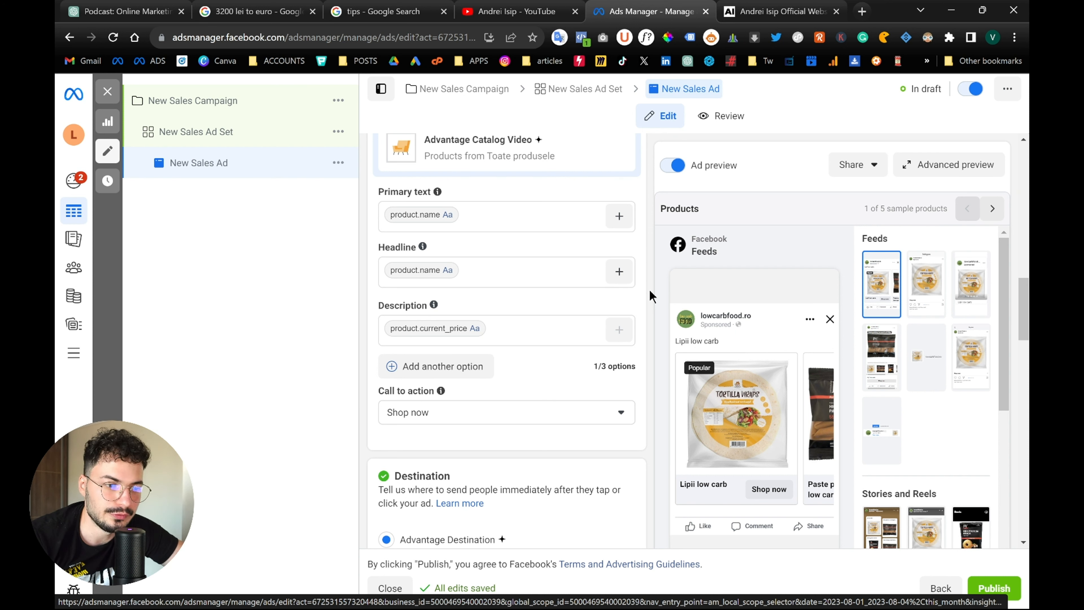
{"action": "scroll", "coordinate": [649, 296], "scroll_direction": "down", "scroll_amount": 7}
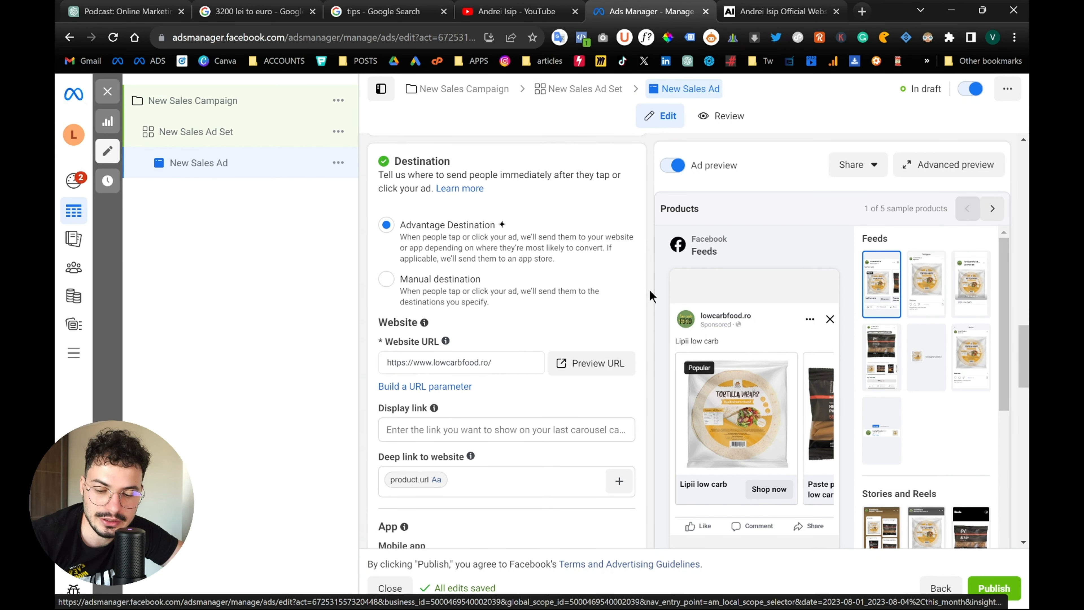